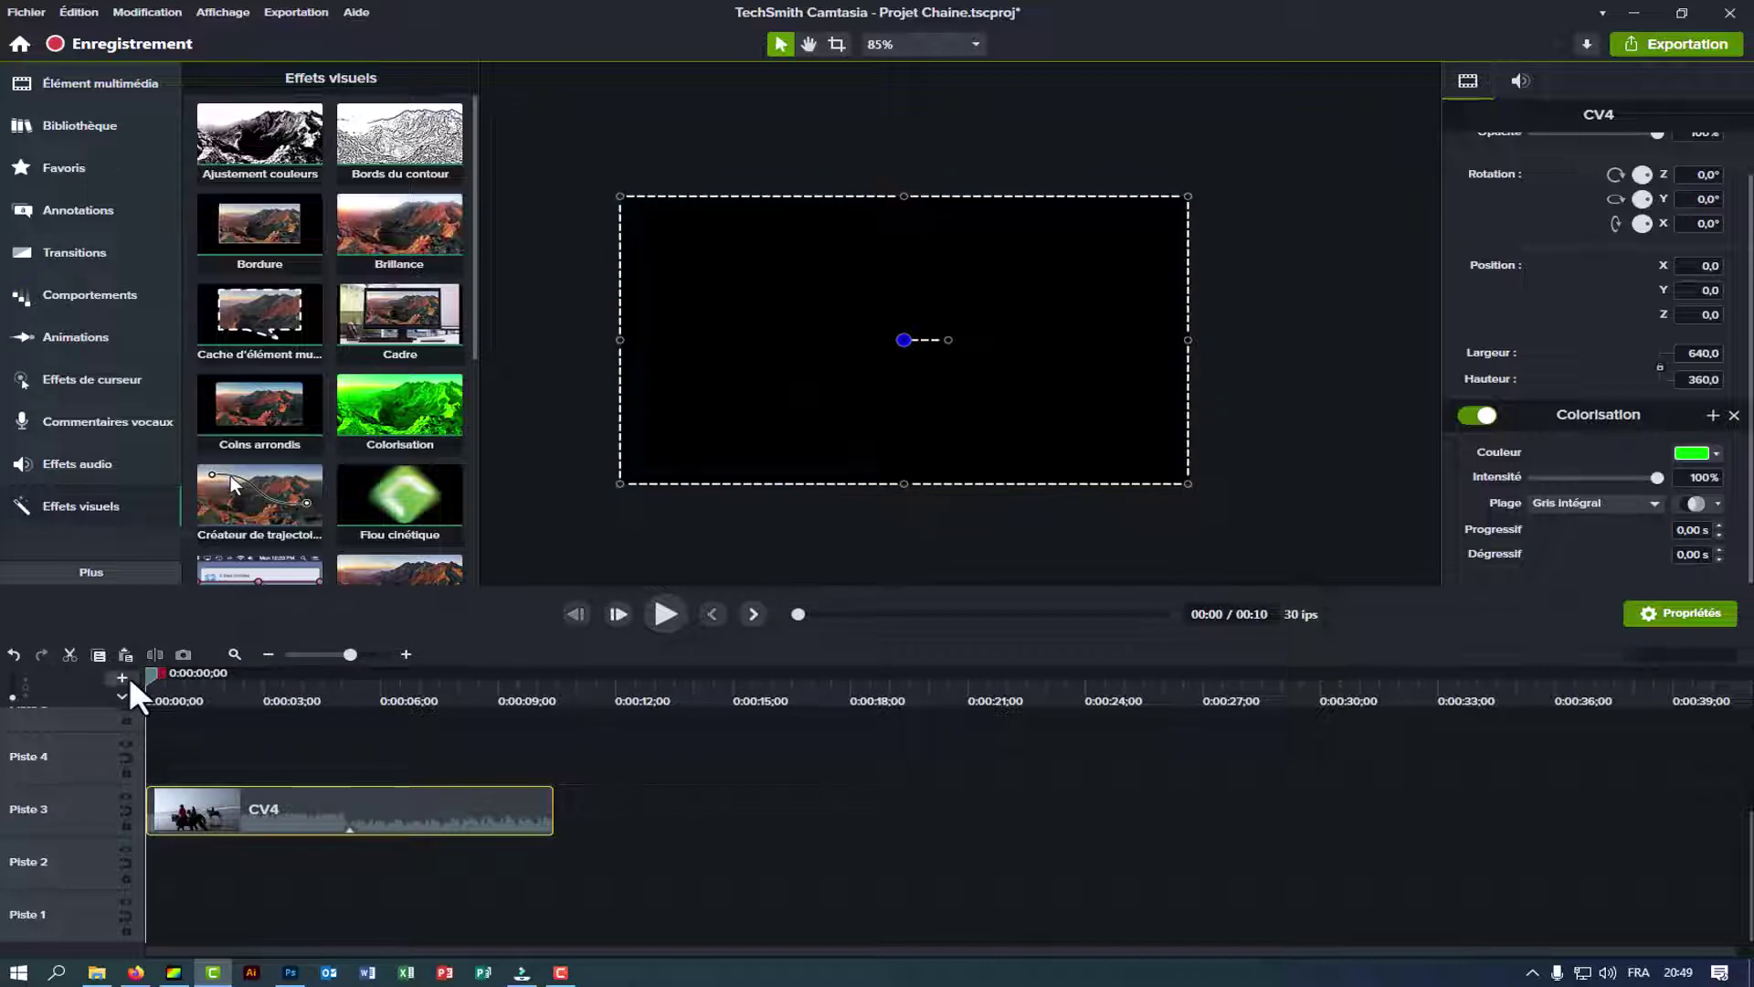
Set the CV4 clip's Colorisation colour to #FF0042 and its intensity to 33%, and preview the tinted clip.
{"action": "left_click", "coordinate": [660, 614]}
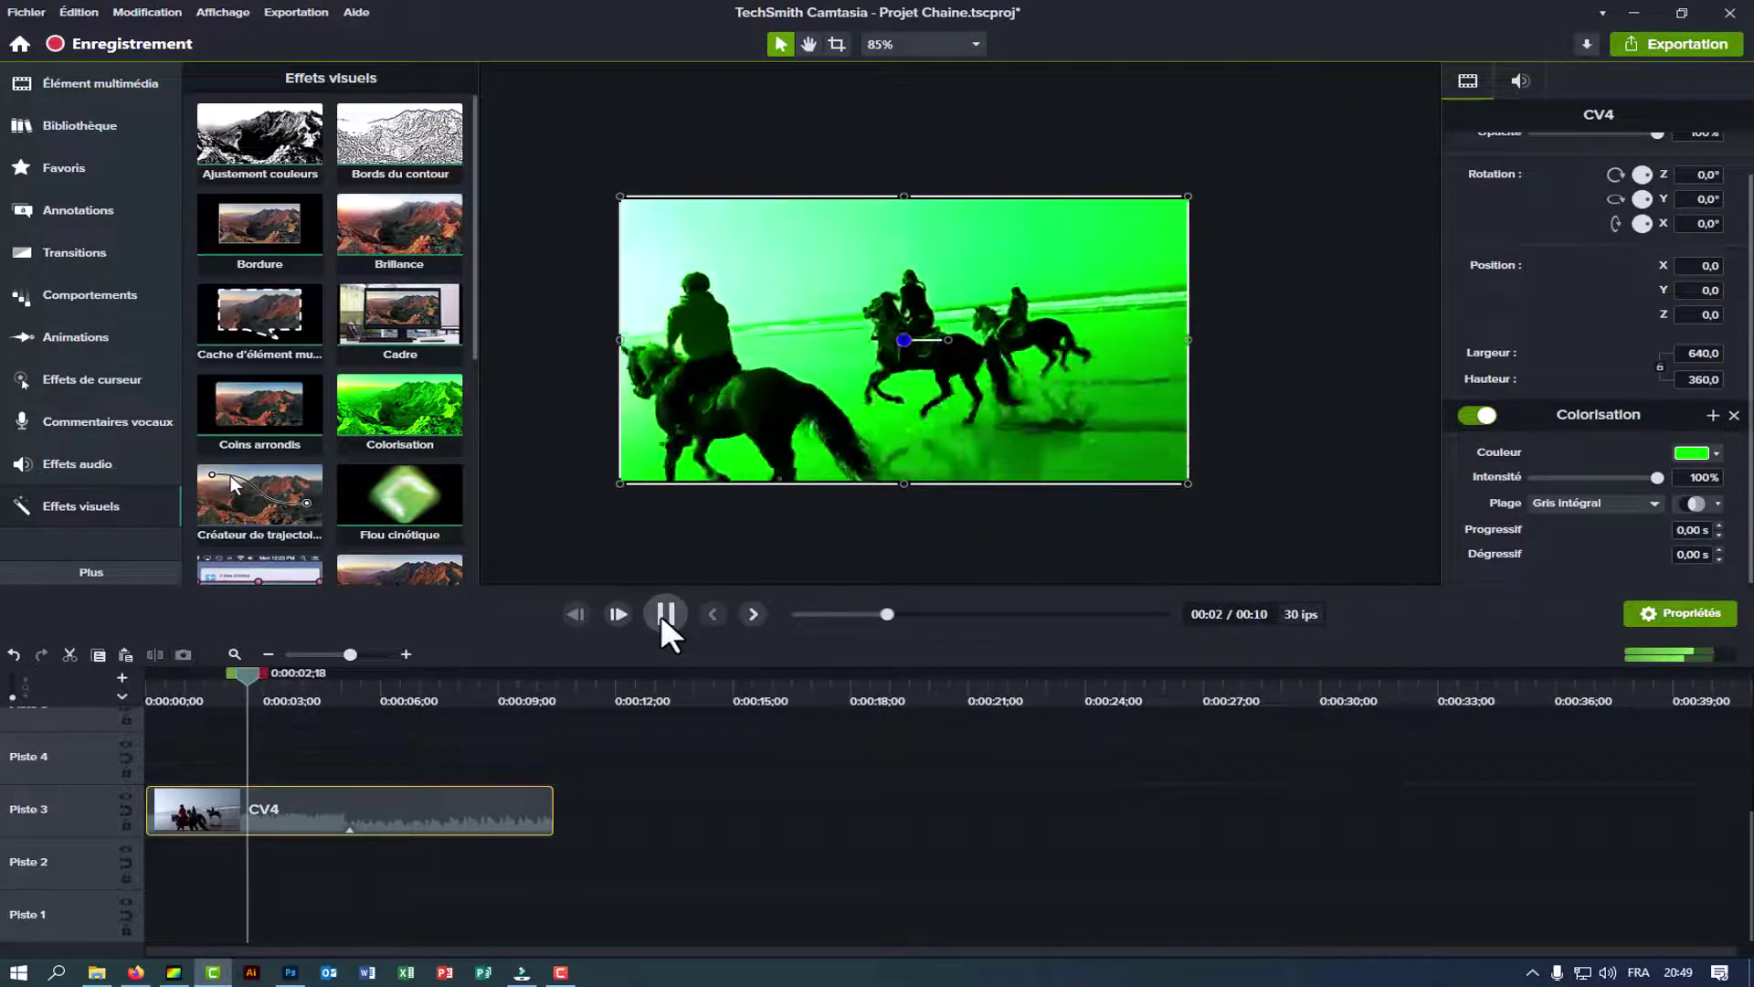
{"action": "left_click", "coordinate": [660, 614]}
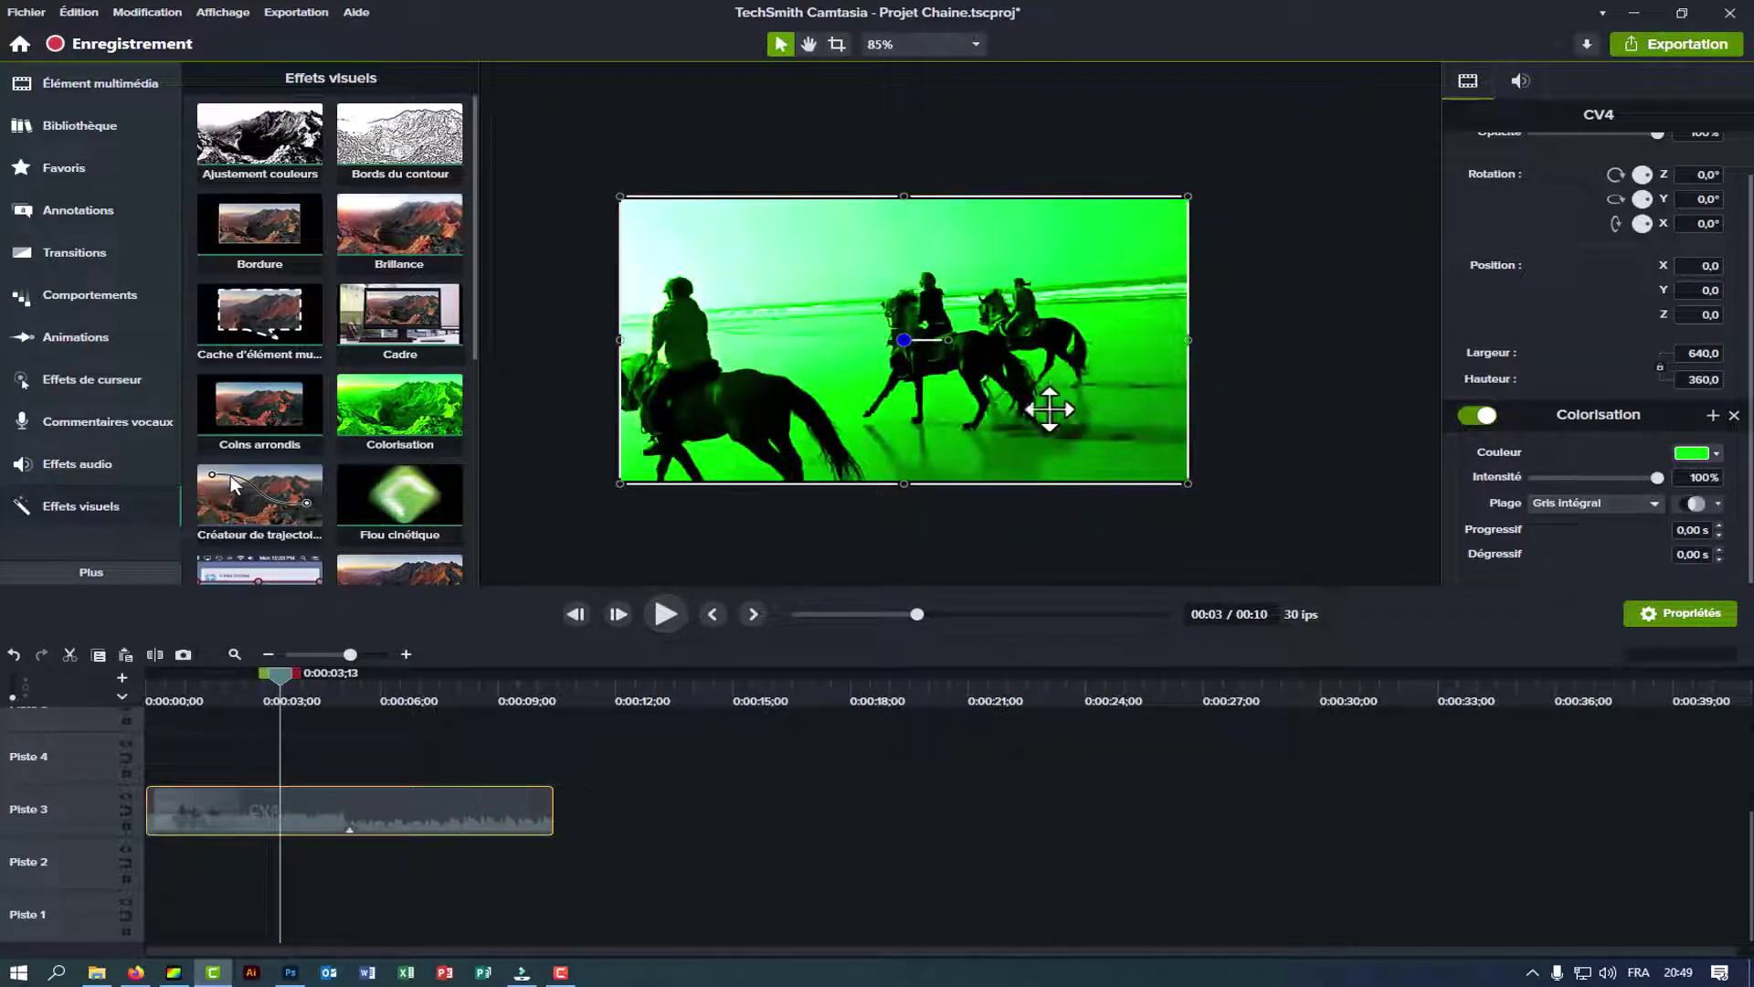
{"action": "left_click", "coordinate": [1717, 453]}
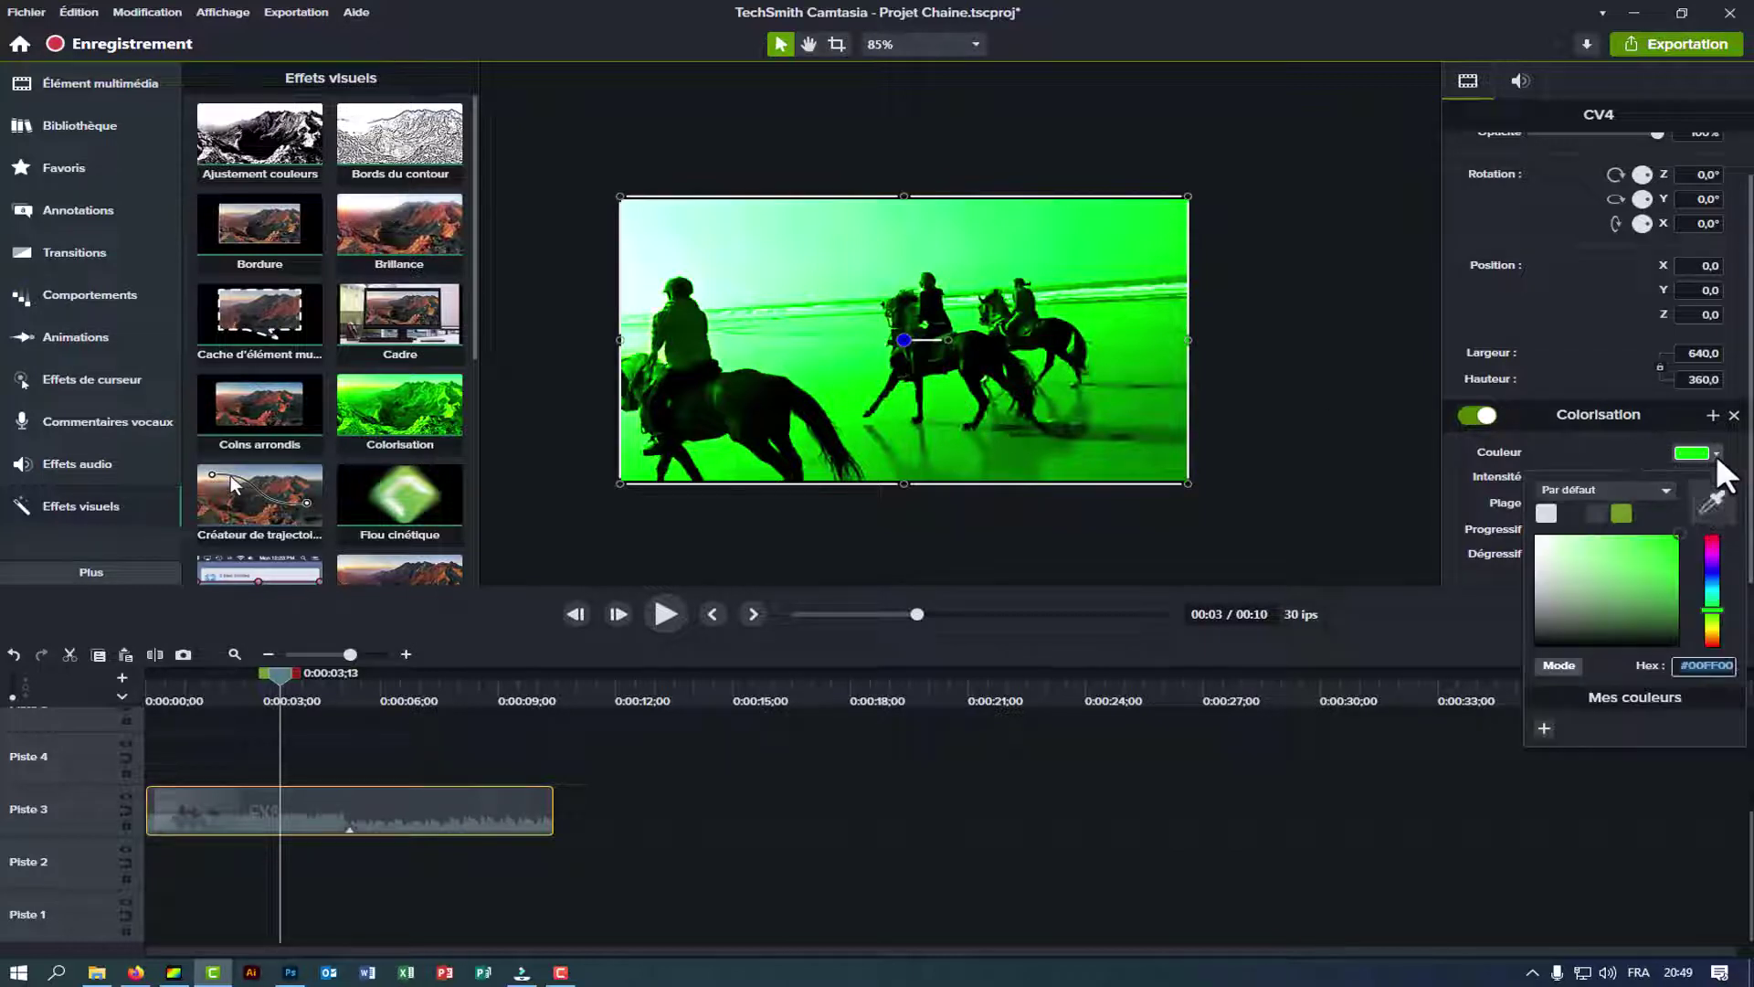
{"action": "left_click", "coordinate": [1710, 550]}
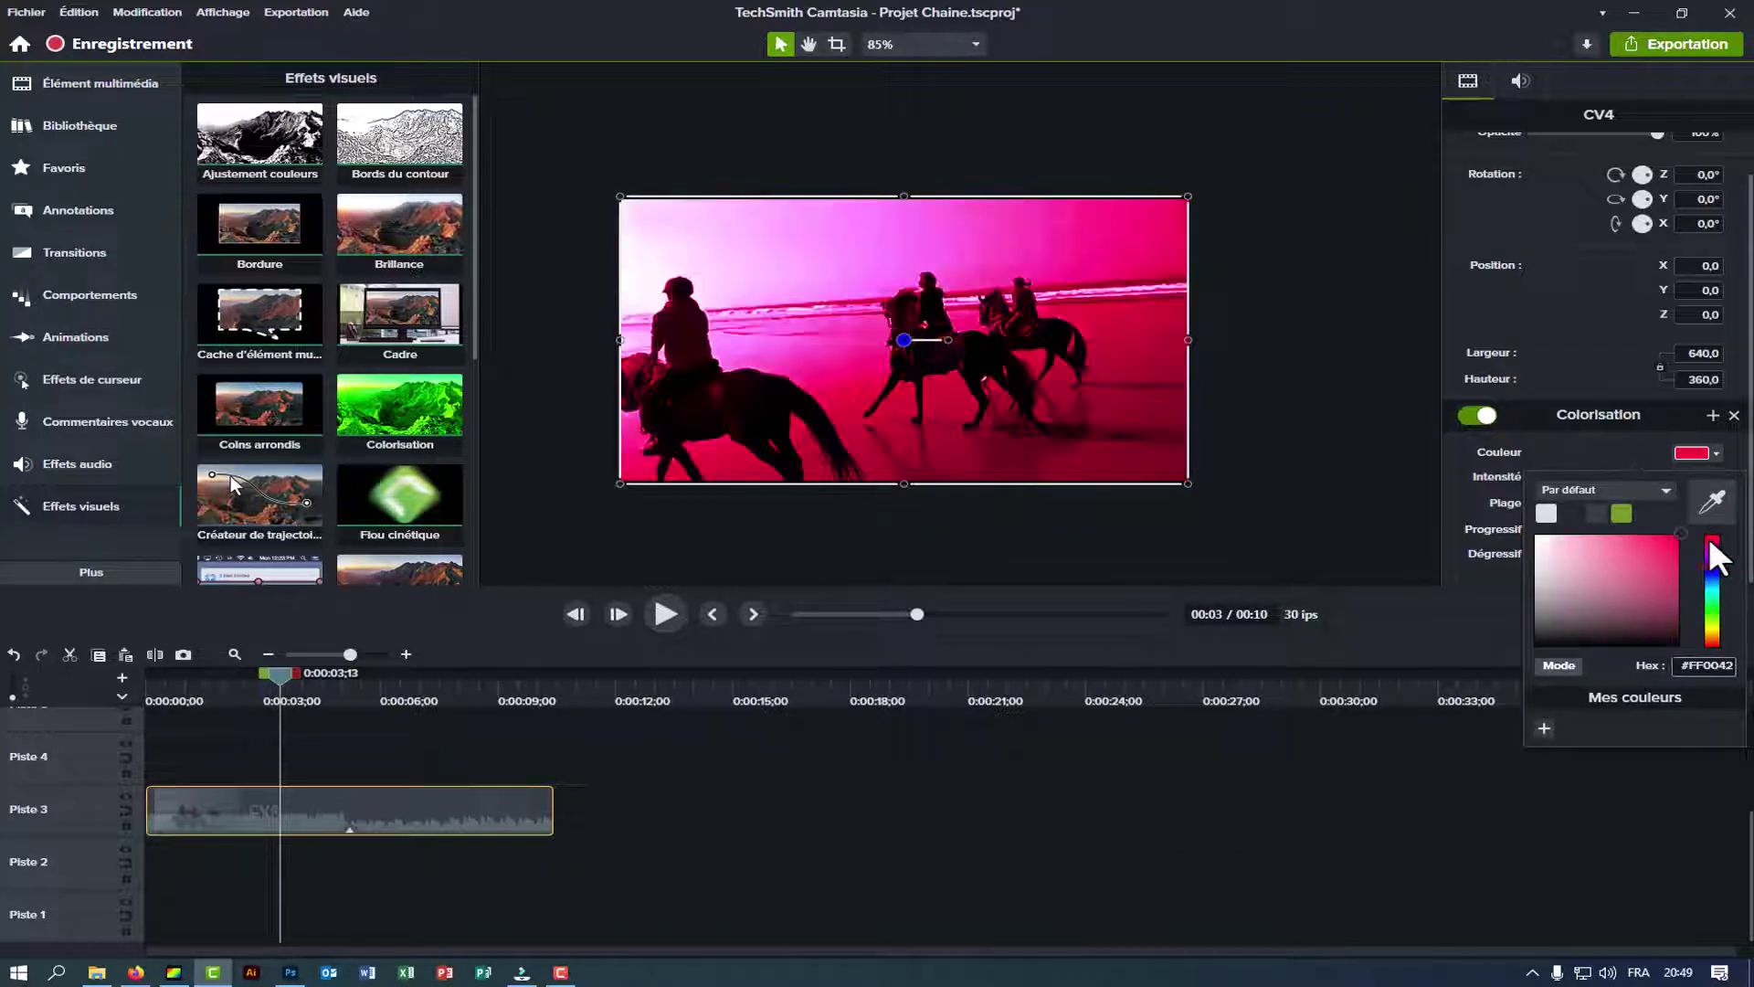
{"action": "left_click", "coordinate": [1505, 572]}
{"action": "left_click_drag", "start_coordinate": [1656, 478], "coordinate": [1576, 481]}
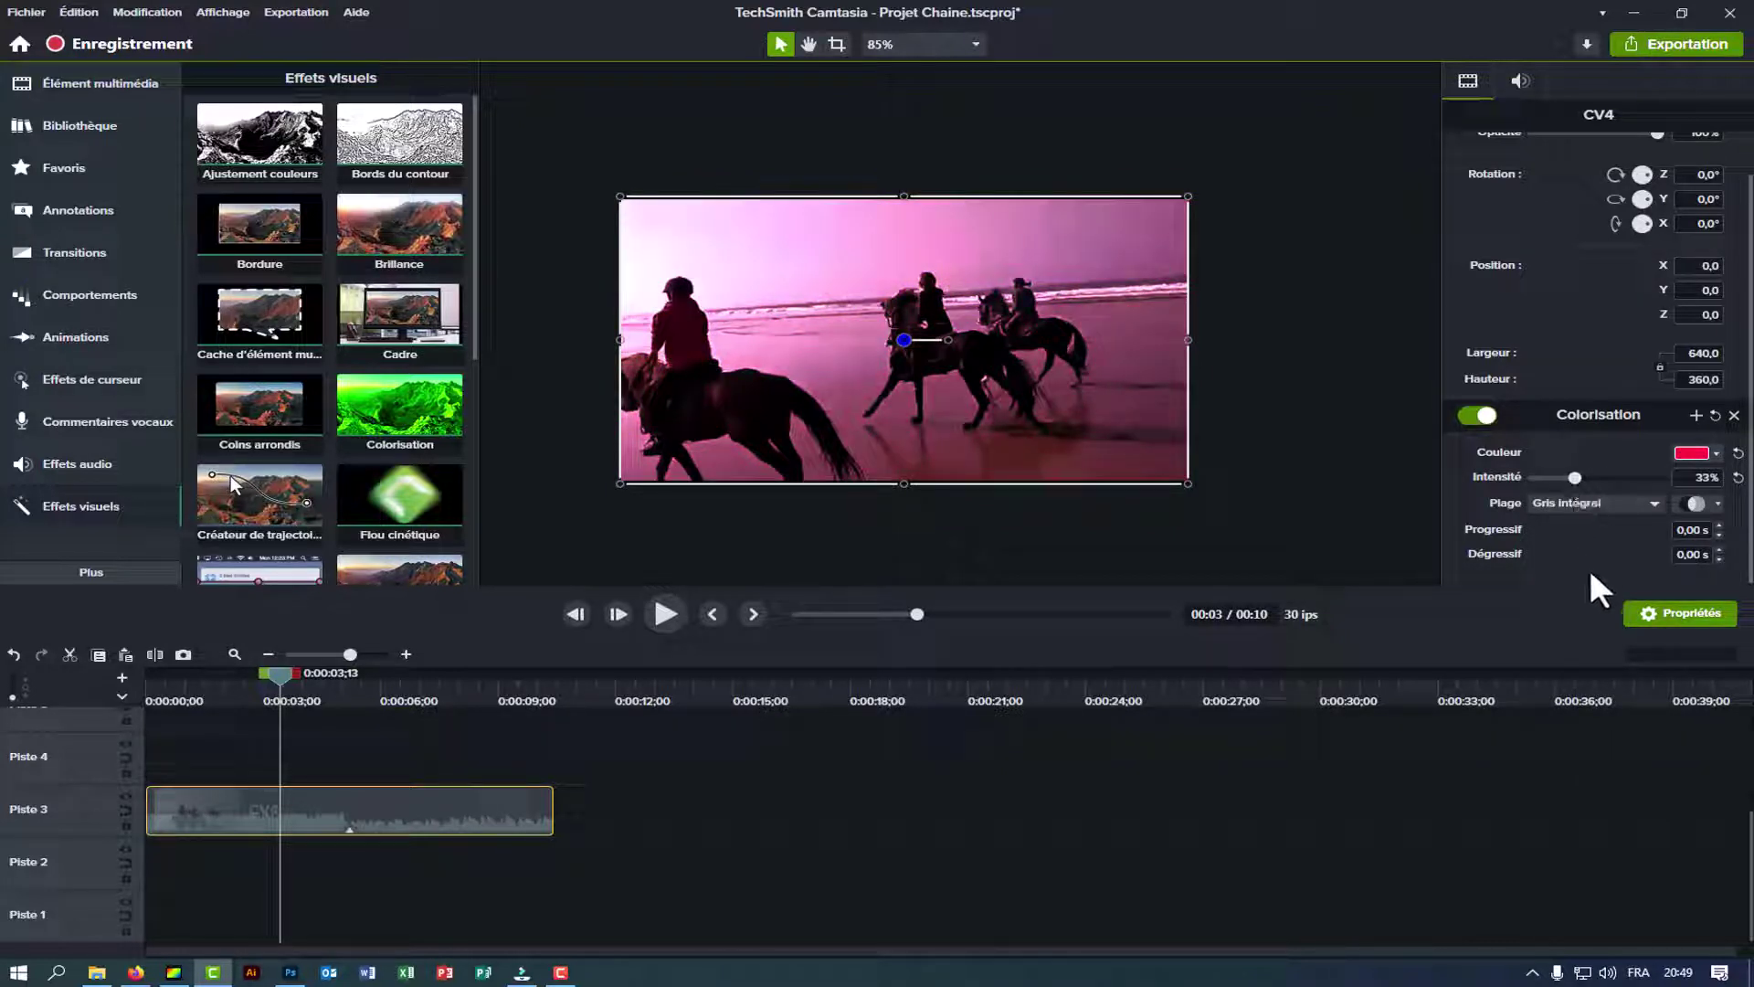
{"action": "left_click", "coordinate": [666, 606]}
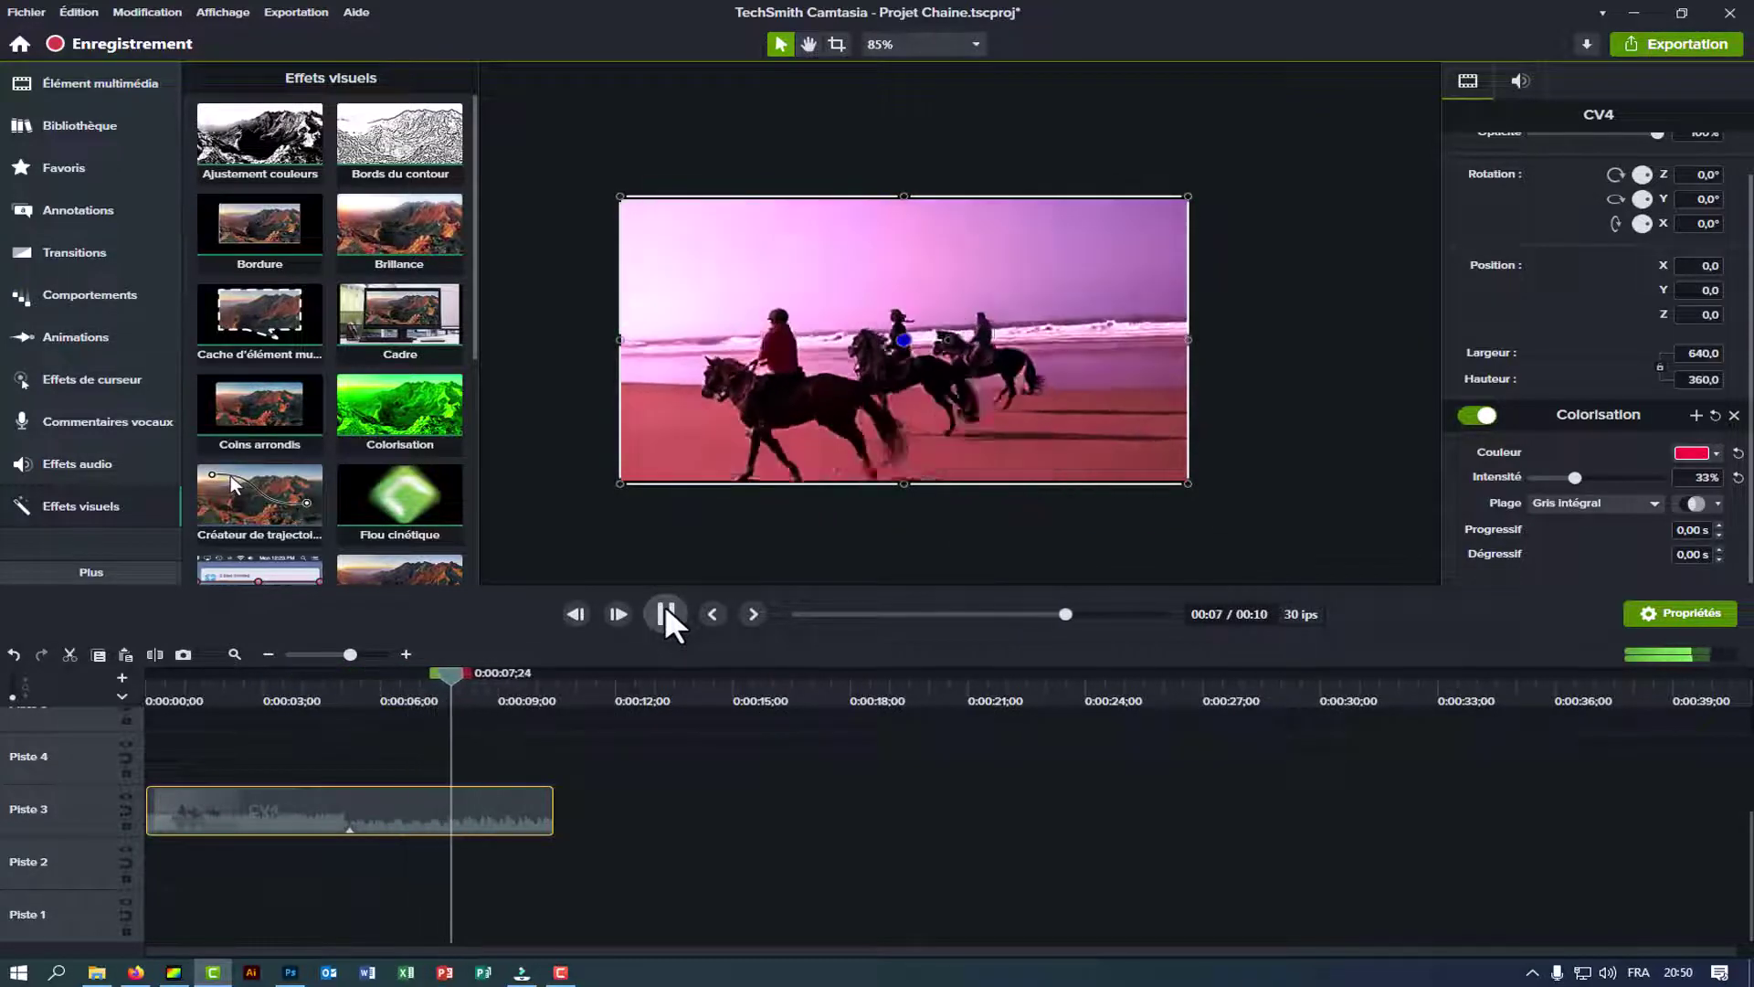
{"action": "left_click", "coordinate": [665, 605]}
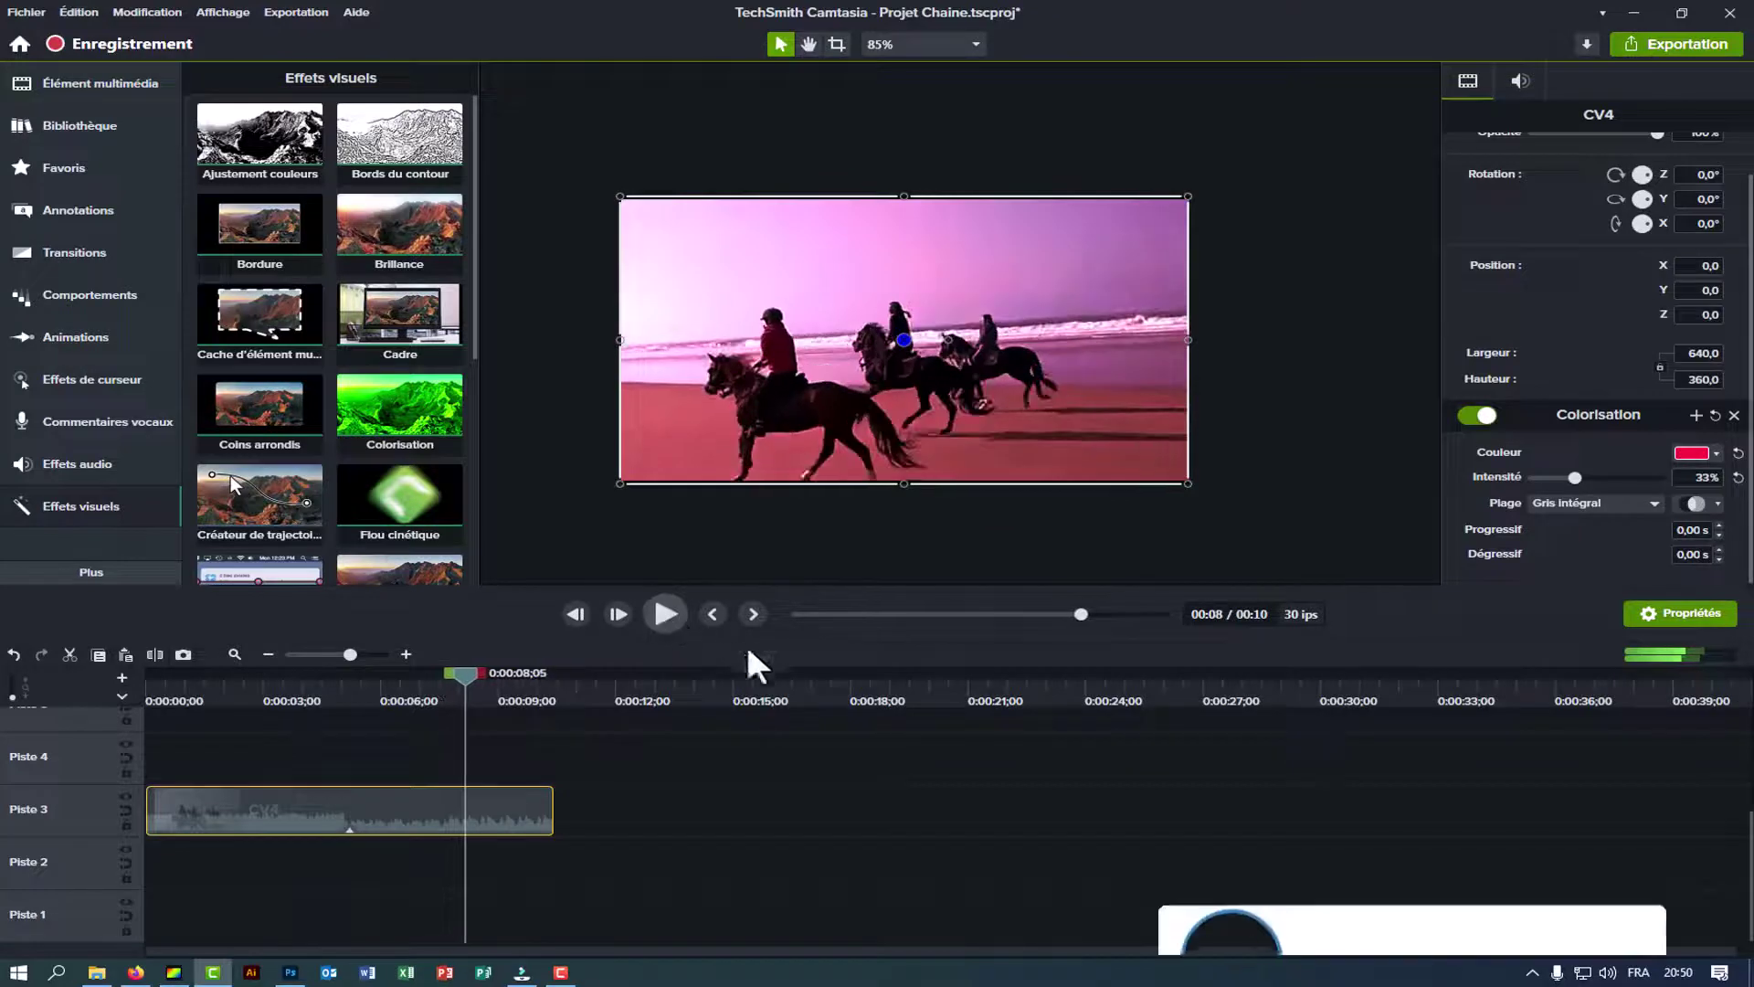
Undo the colour and intensity changes together with the Colorisation effect on the CV4 clip.
{"action": "left_click", "coordinate": [14, 654]}
{"action": "left_click", "coordinate": [15, 655]}
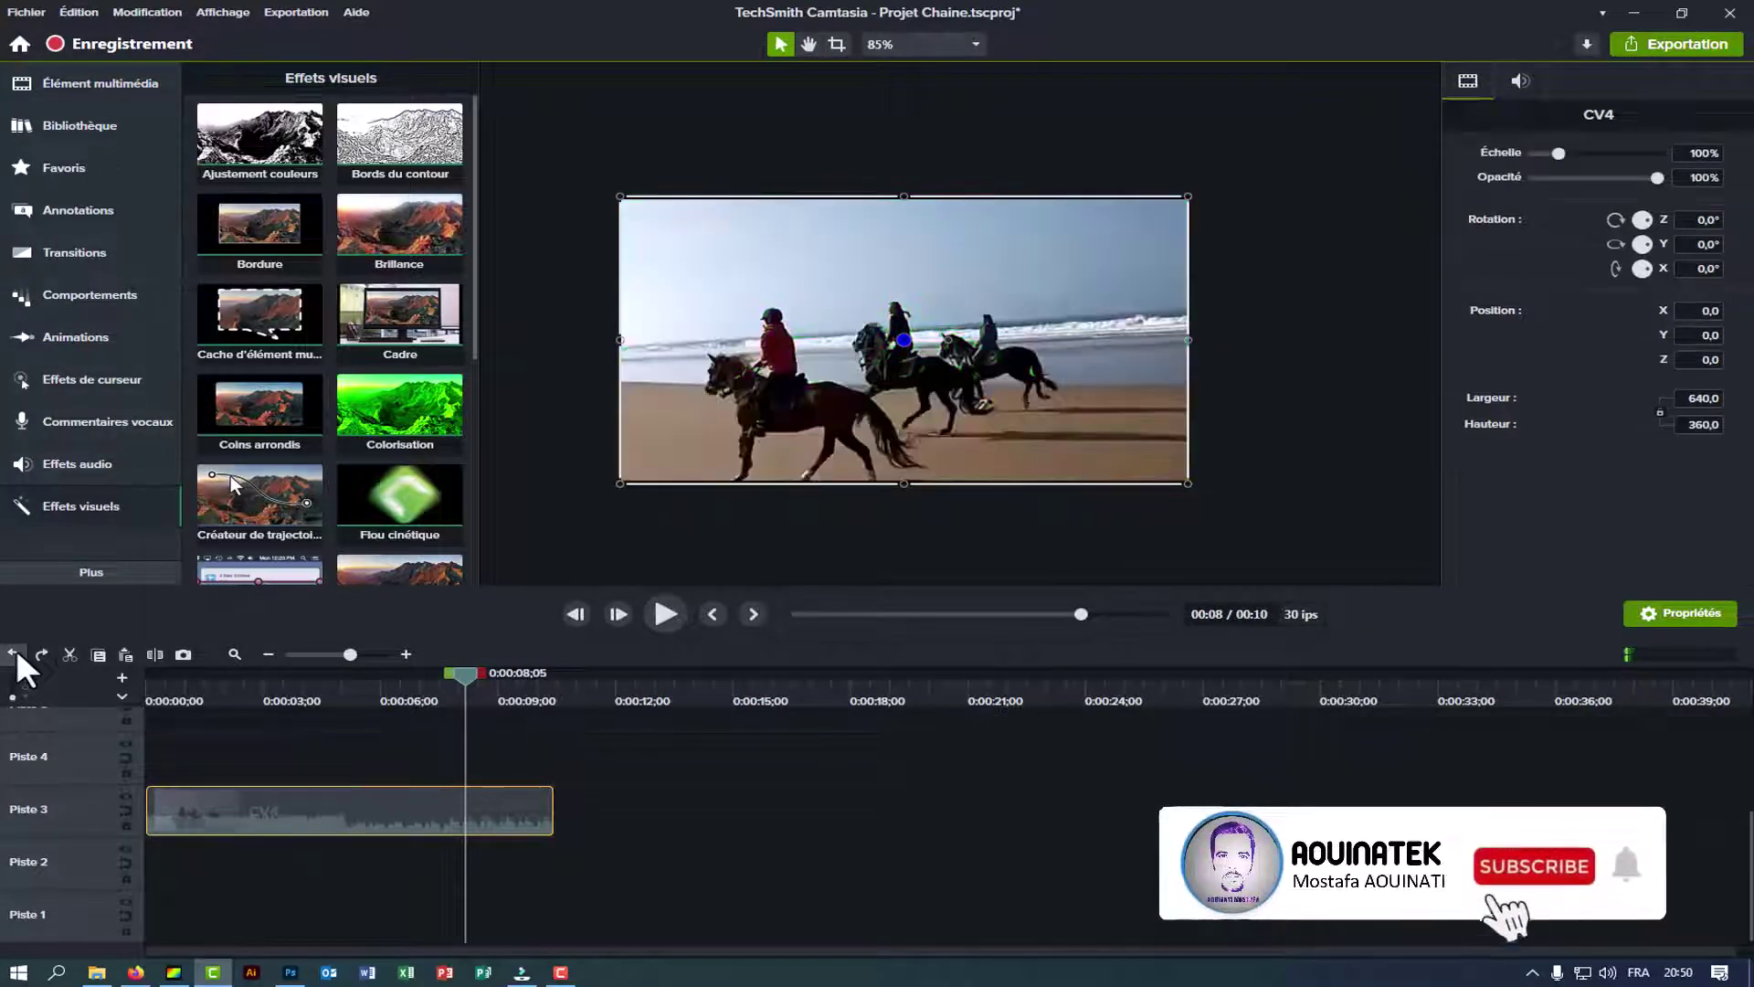
{"action": "left_click_drag", "start_coordinate": [464, 673], "coordinate": [228, 698]}
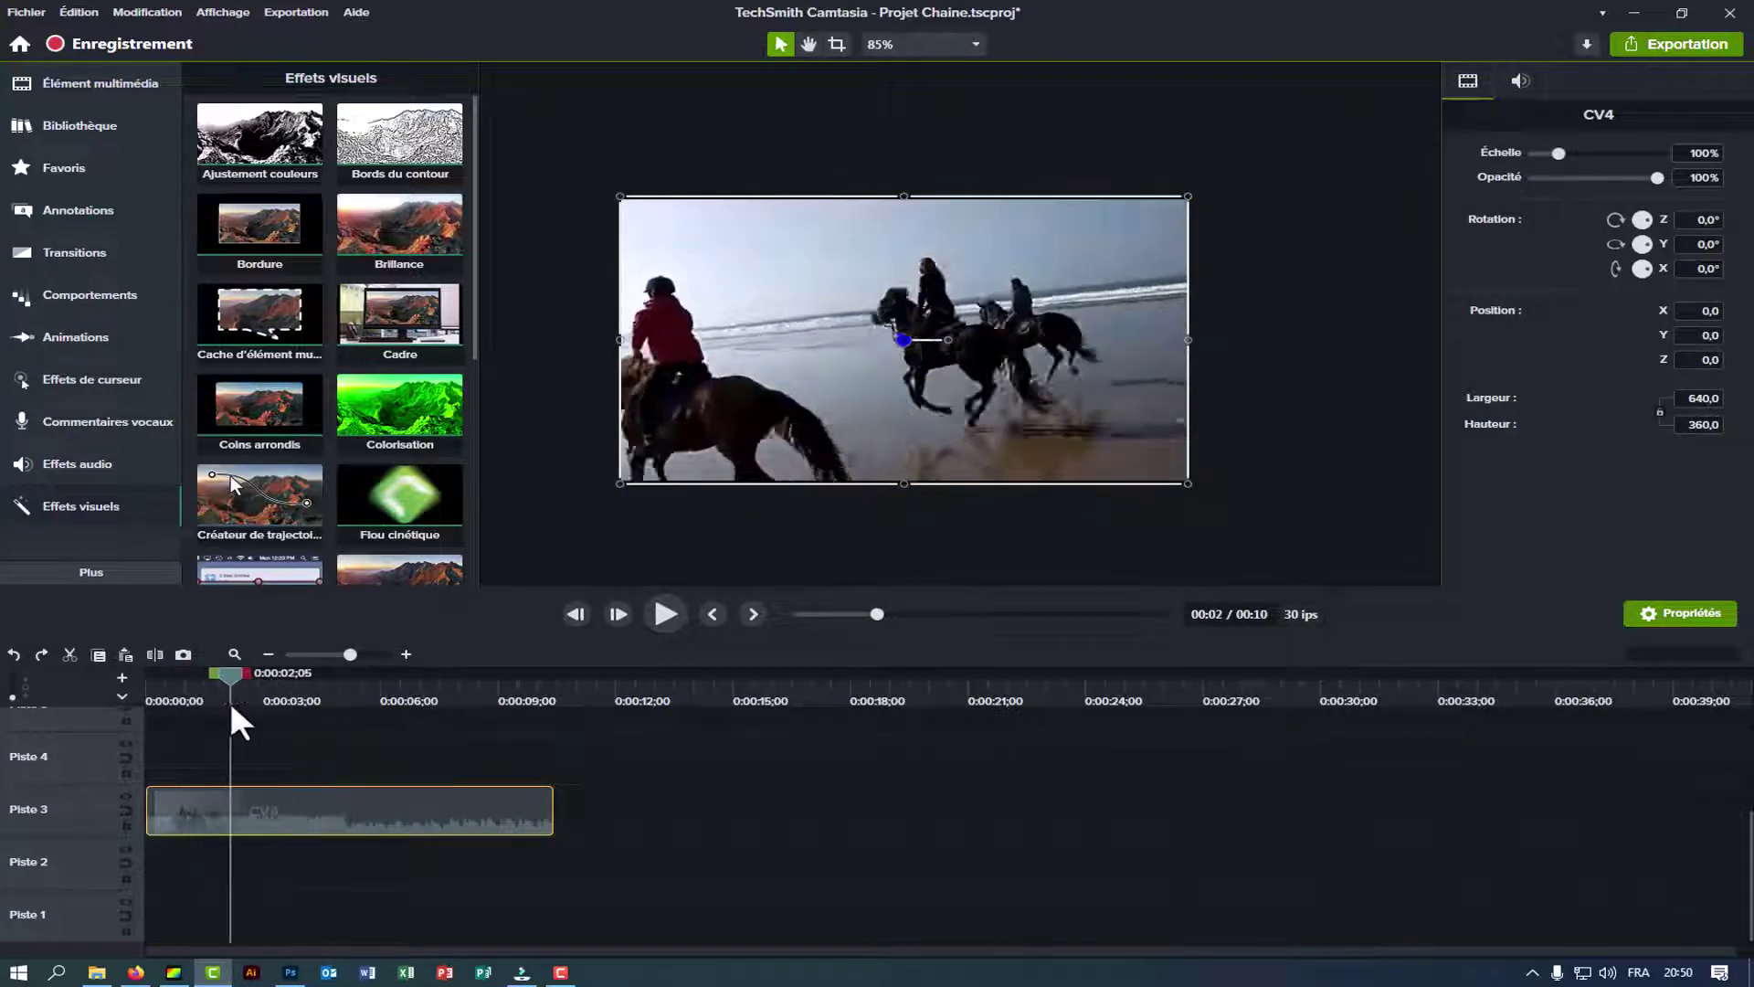
{"action": "left_click", "coordinate": [386, 755]}
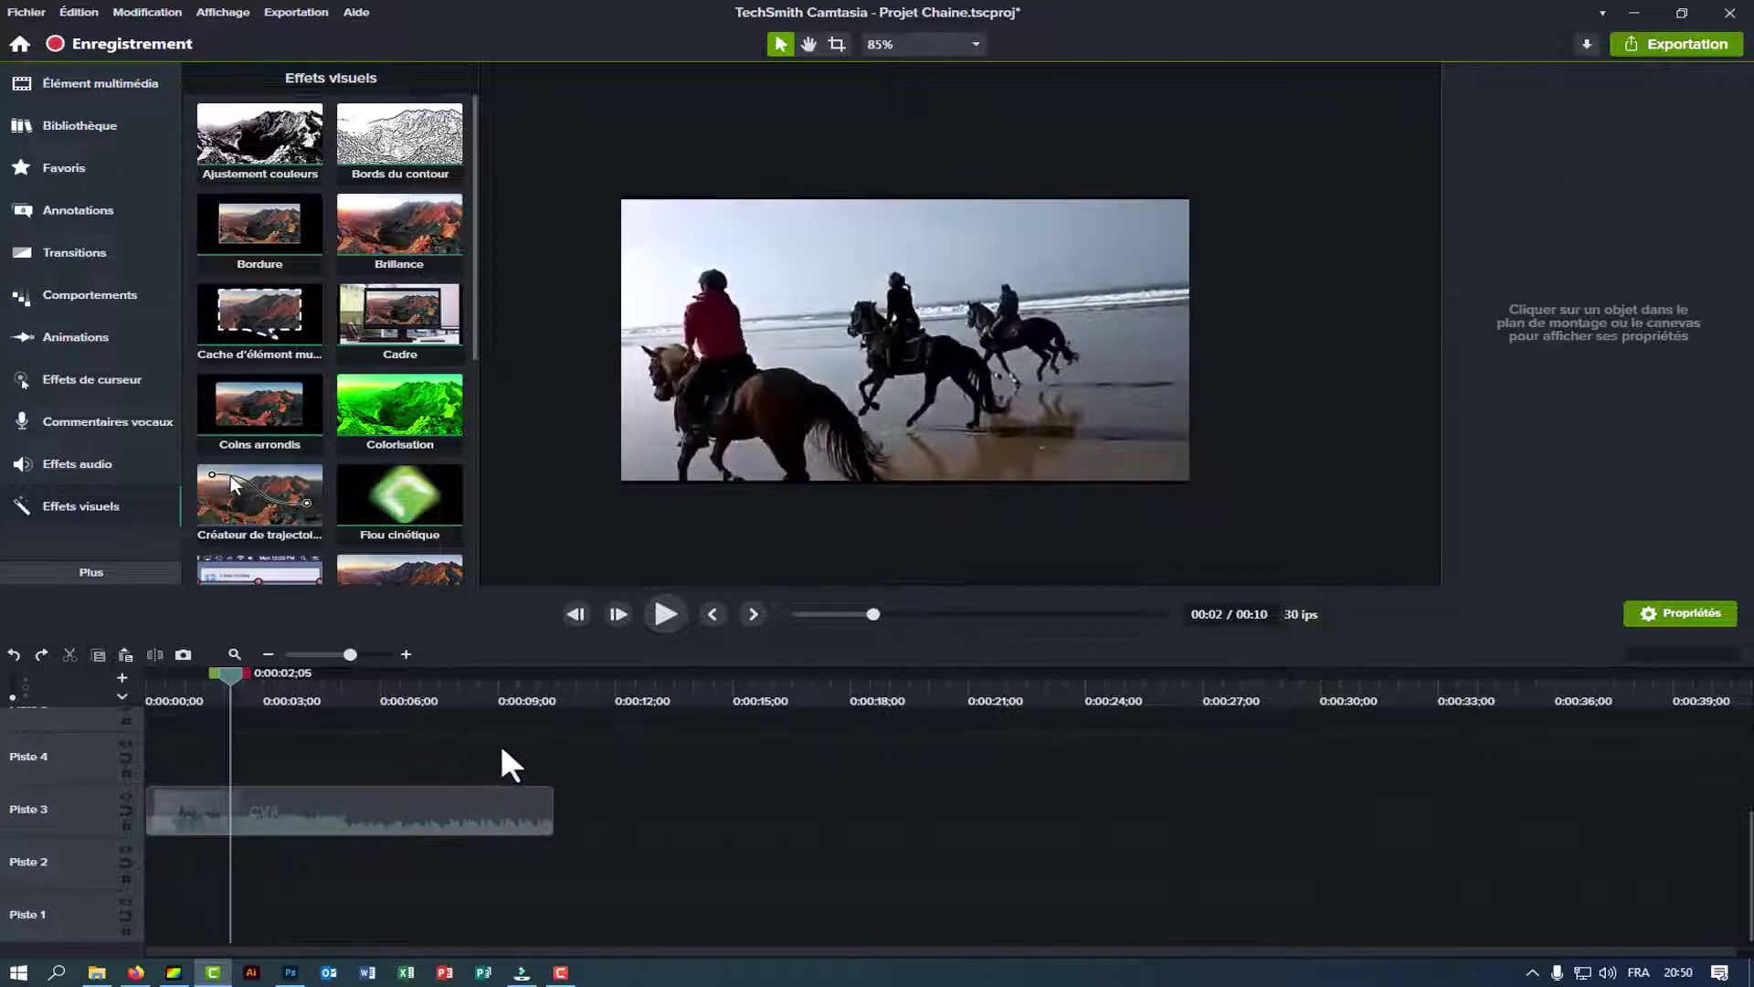
{"action": "mouse_move", "coordinate": [500, 756]}
{"action": "left_mouse_down"}
{"action": "mouse_move", "coordinate": [397, 851]}
{"action": "mouse_move", "coordinate": [429, 858]}
{"action": "mouse_move", "coordinate": [502, 763]}
{"action": "left_mouse_up"}
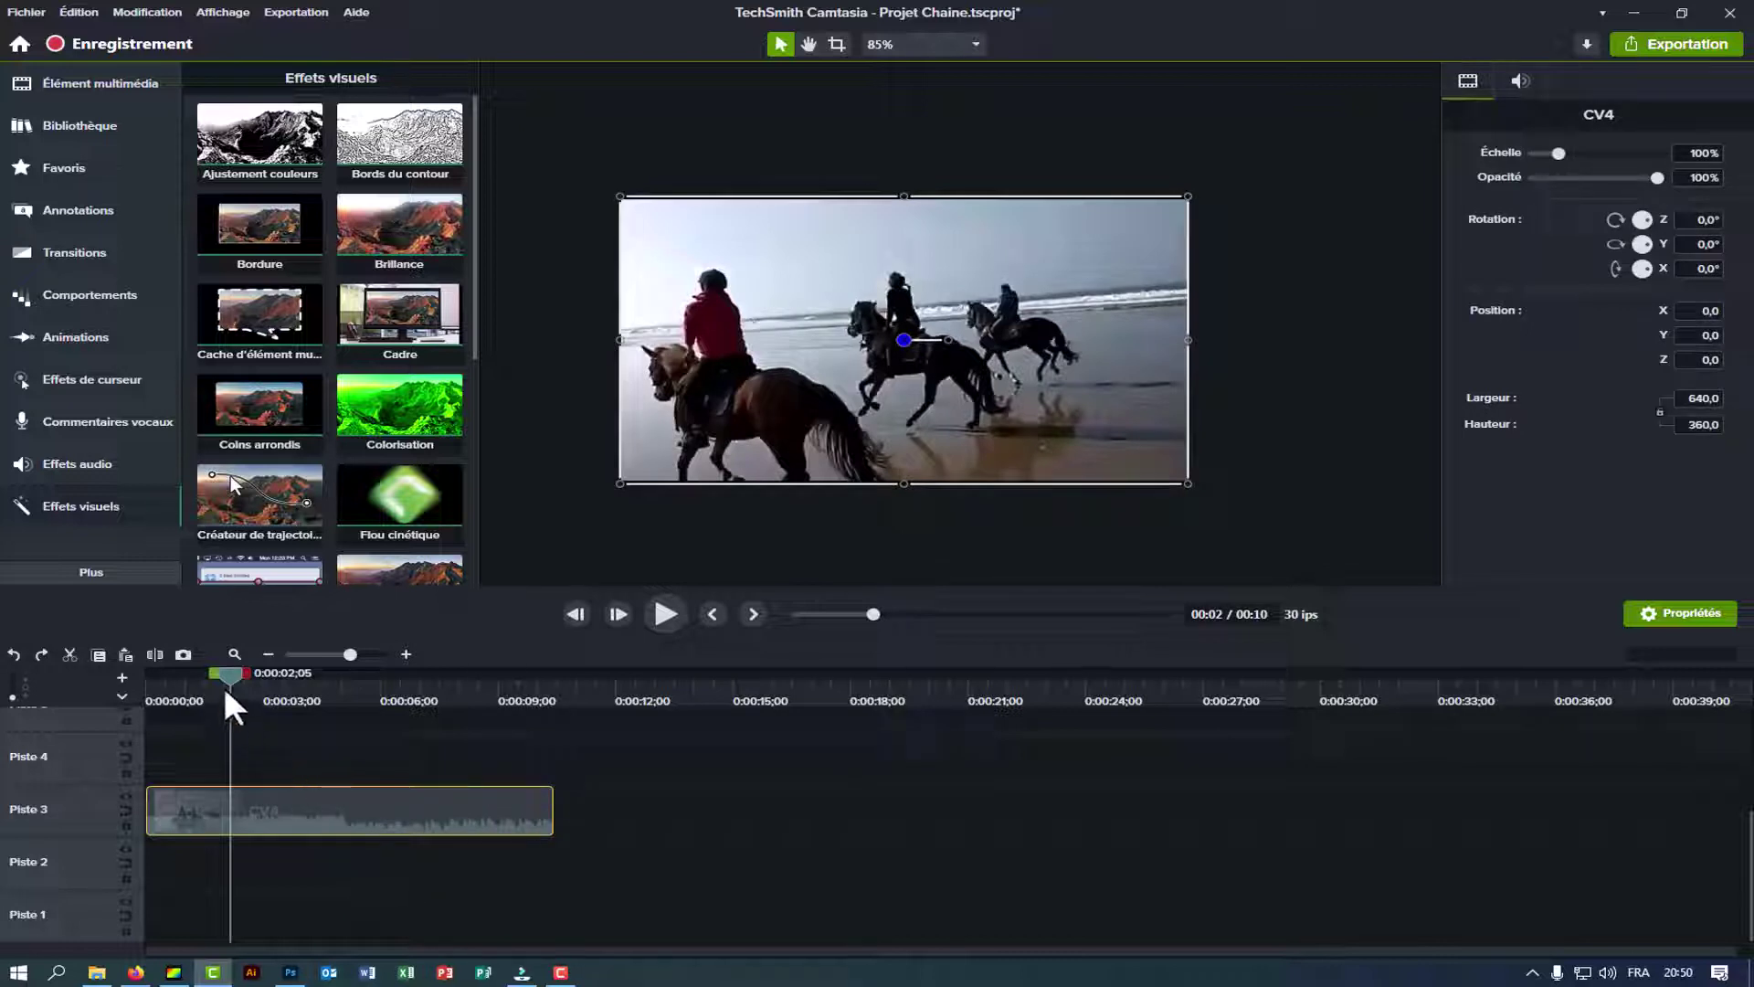
{"action": "left_click", "coordinate": [365, 754]}
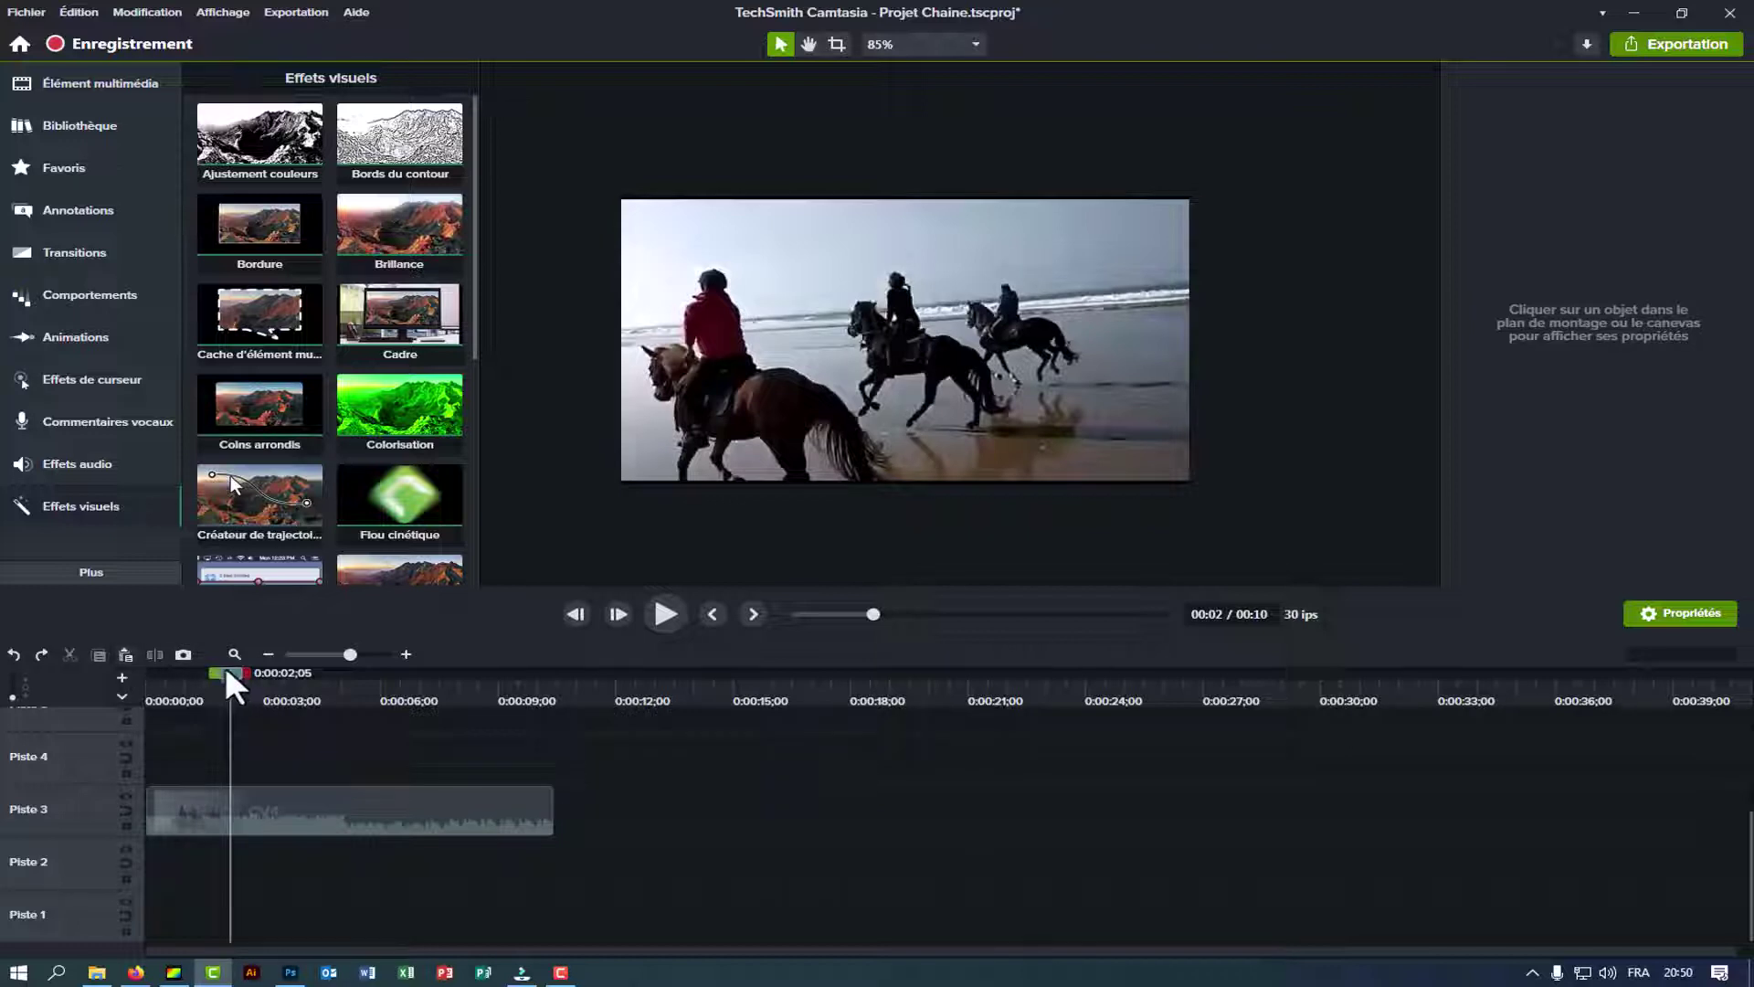
Split the CV4 clip at 0:00:03;17 and move the second part later on Piste 3, leaving a gap.
{"action": "left_click_drag", "start_coordinate": [226, 672], "coordinate": [283, 676]}
{"action": "left_click", "coordinate": [413, 822]}
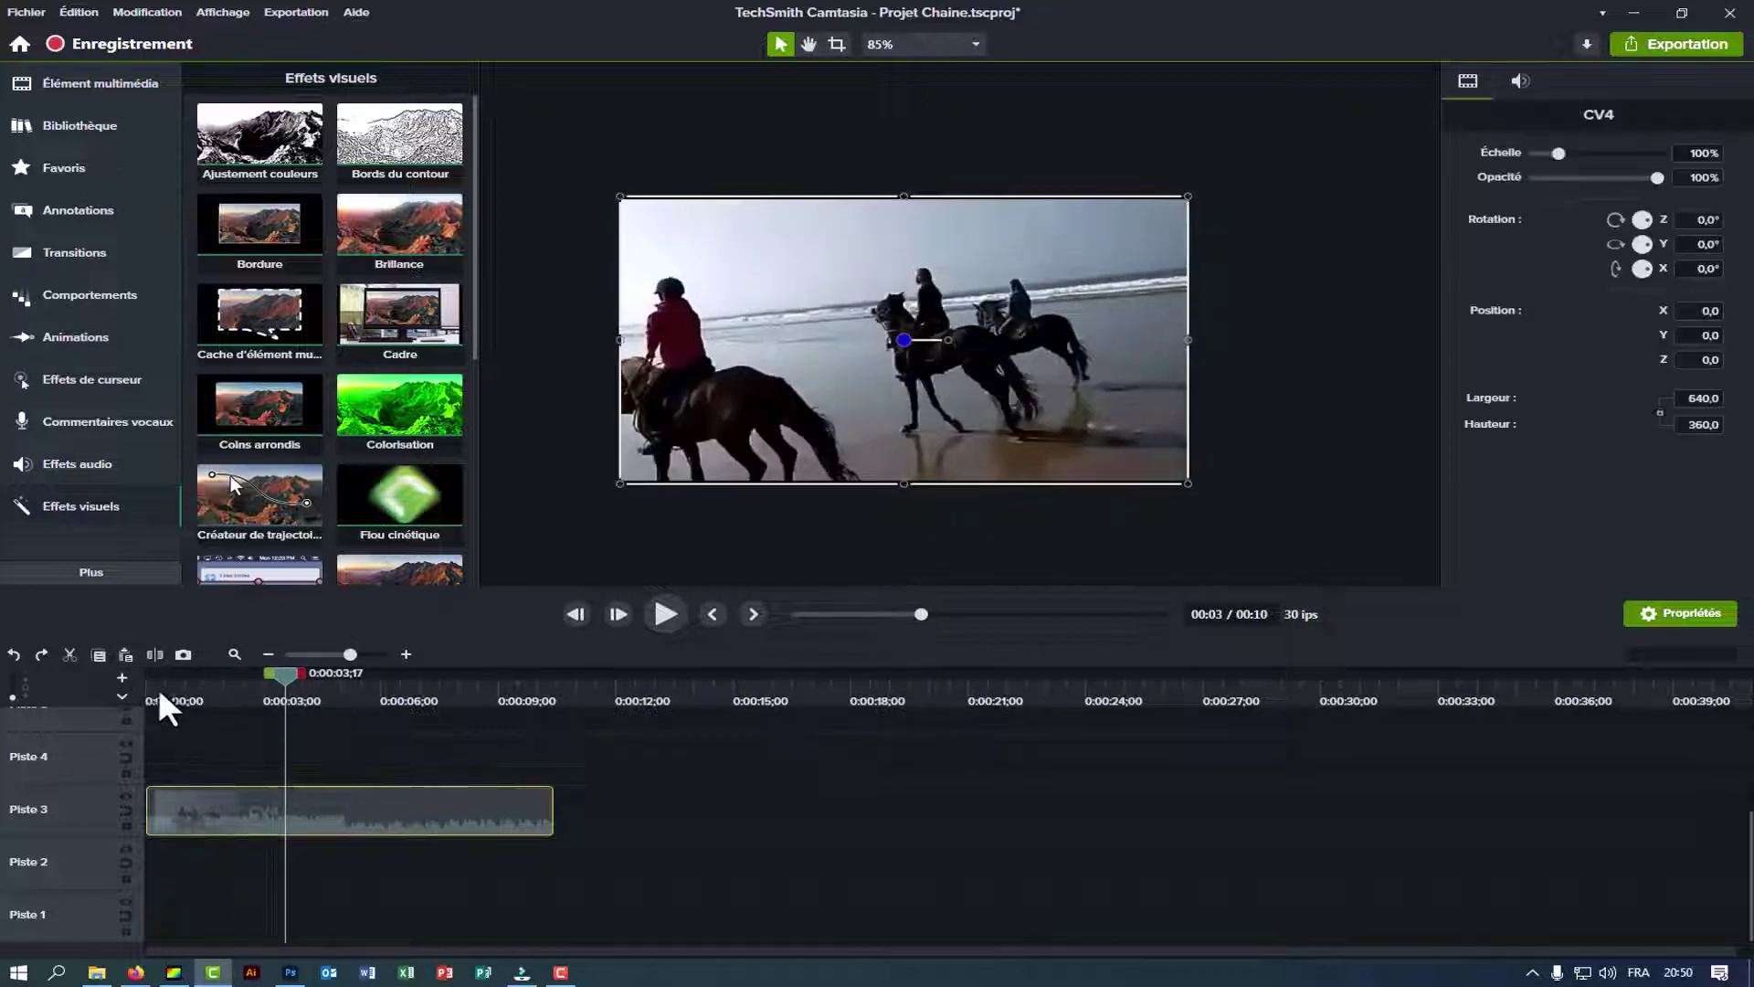
{"action": "left_click", "coordinate": [157, 655]}
{"action": "left_click_drag", "start_coordinate": [329, 797], "coordinate": [368, 805]}
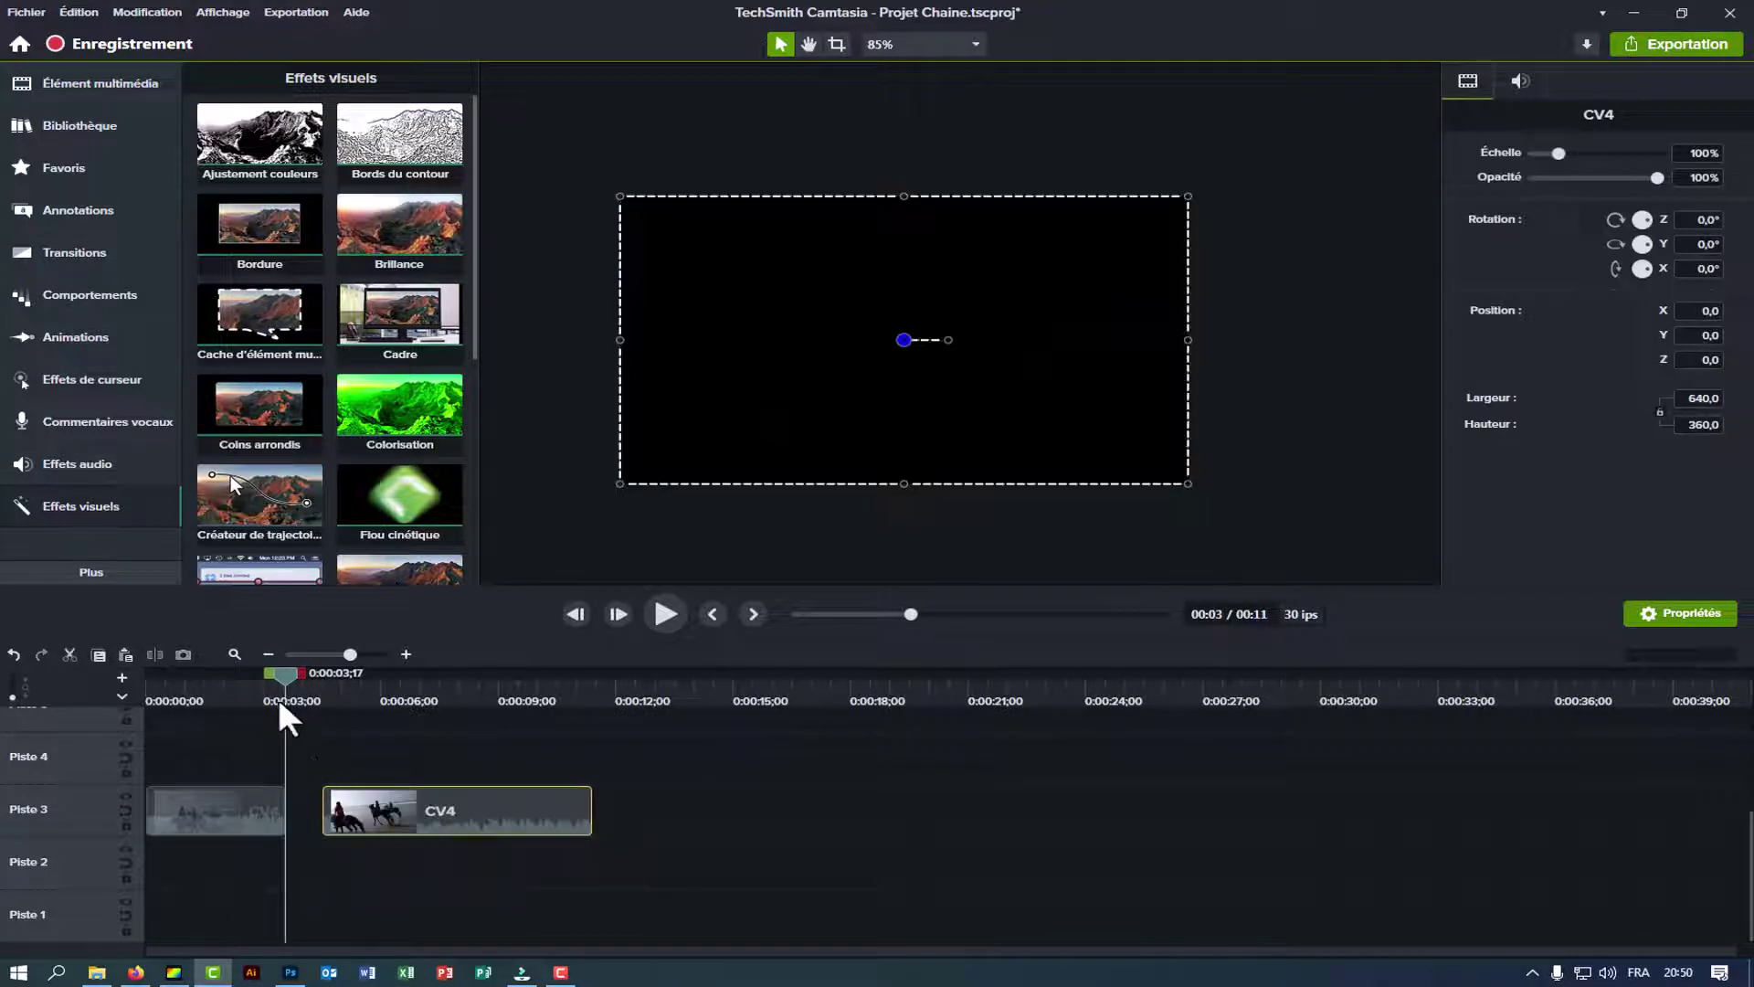
Split the second part at 0:00:07;22 and close the gaps so the three segments sit end to end.
{"action": "left_click_drag", "start_coordinate": [283, 677], "coordinate": [448, 682]}
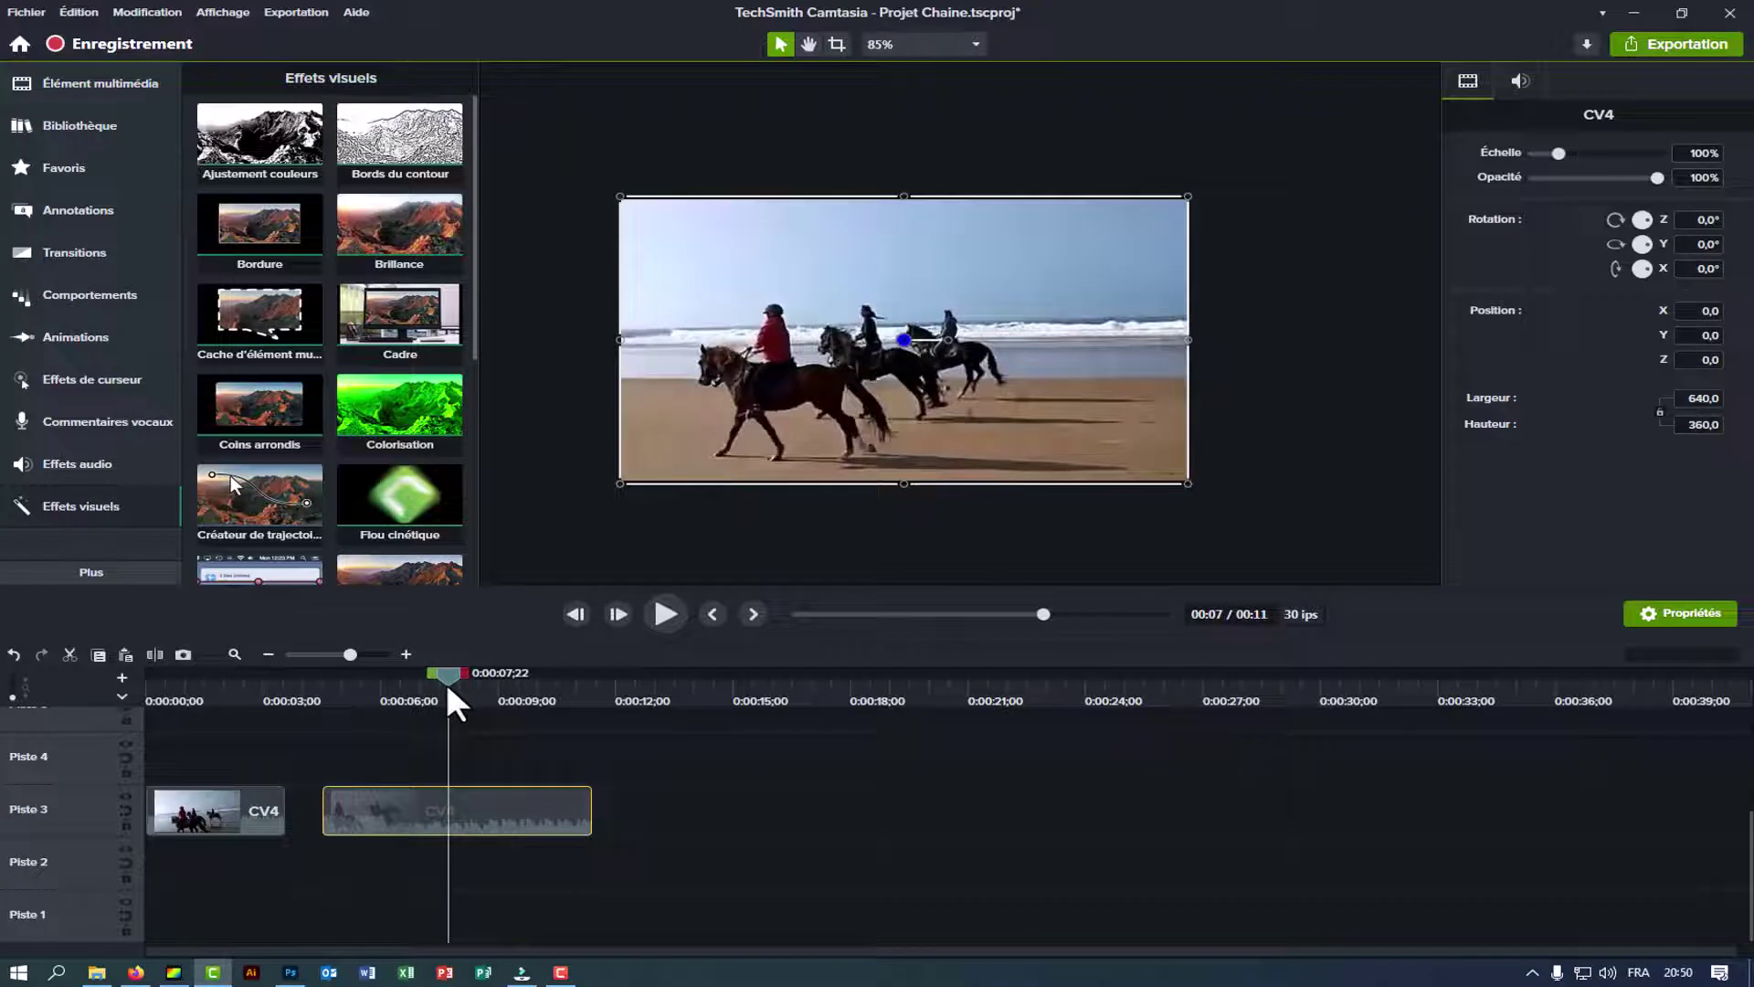
{"action": "left_click", "coordinate": [156, 650]}
{"action": "mouse_move", "coordinate": [413, 802]}
{"action": "left_mouse_down"}
{"action": "mouse_move", "coordinate": [341, 814]}
{"action": "mouse_move", "coordinate": [420, 809]}
{"action": "left_mouse_up"}
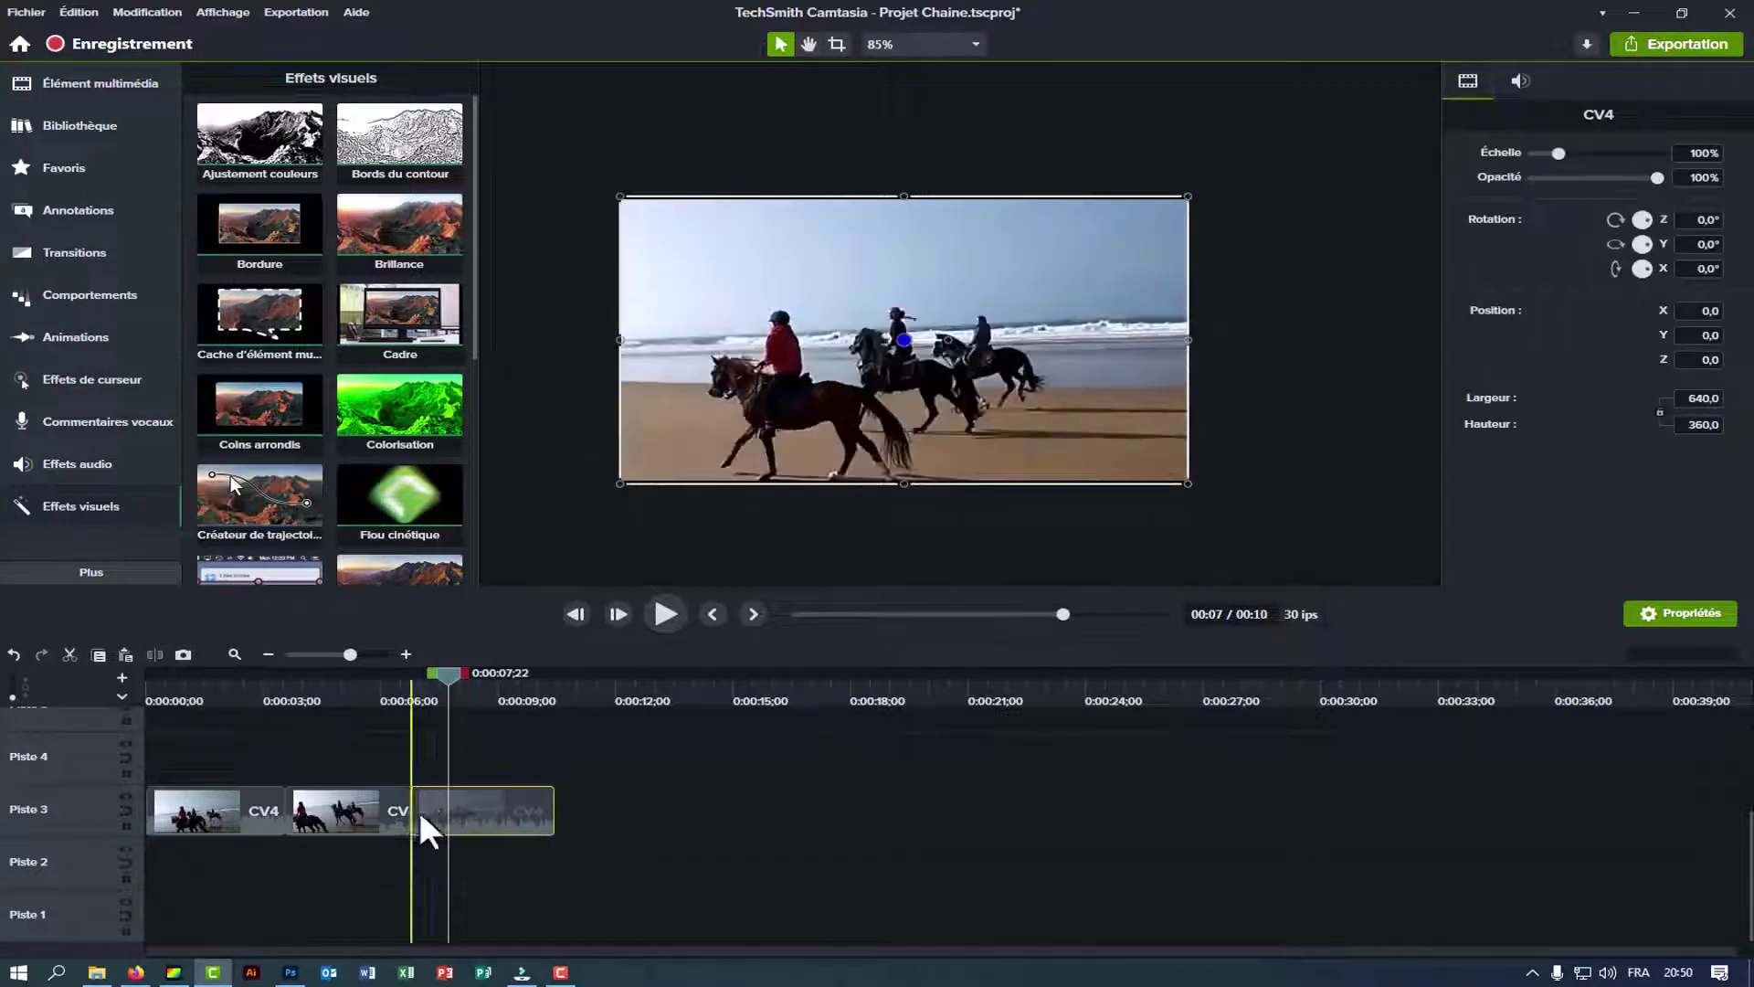
Apply the Colorisation effect to the first CV4 segment and set its colour to blue, #2400FF.
{"action": "left_click_drag", "start_coordinate": [442, 676], "coordinate": [145, 688]}
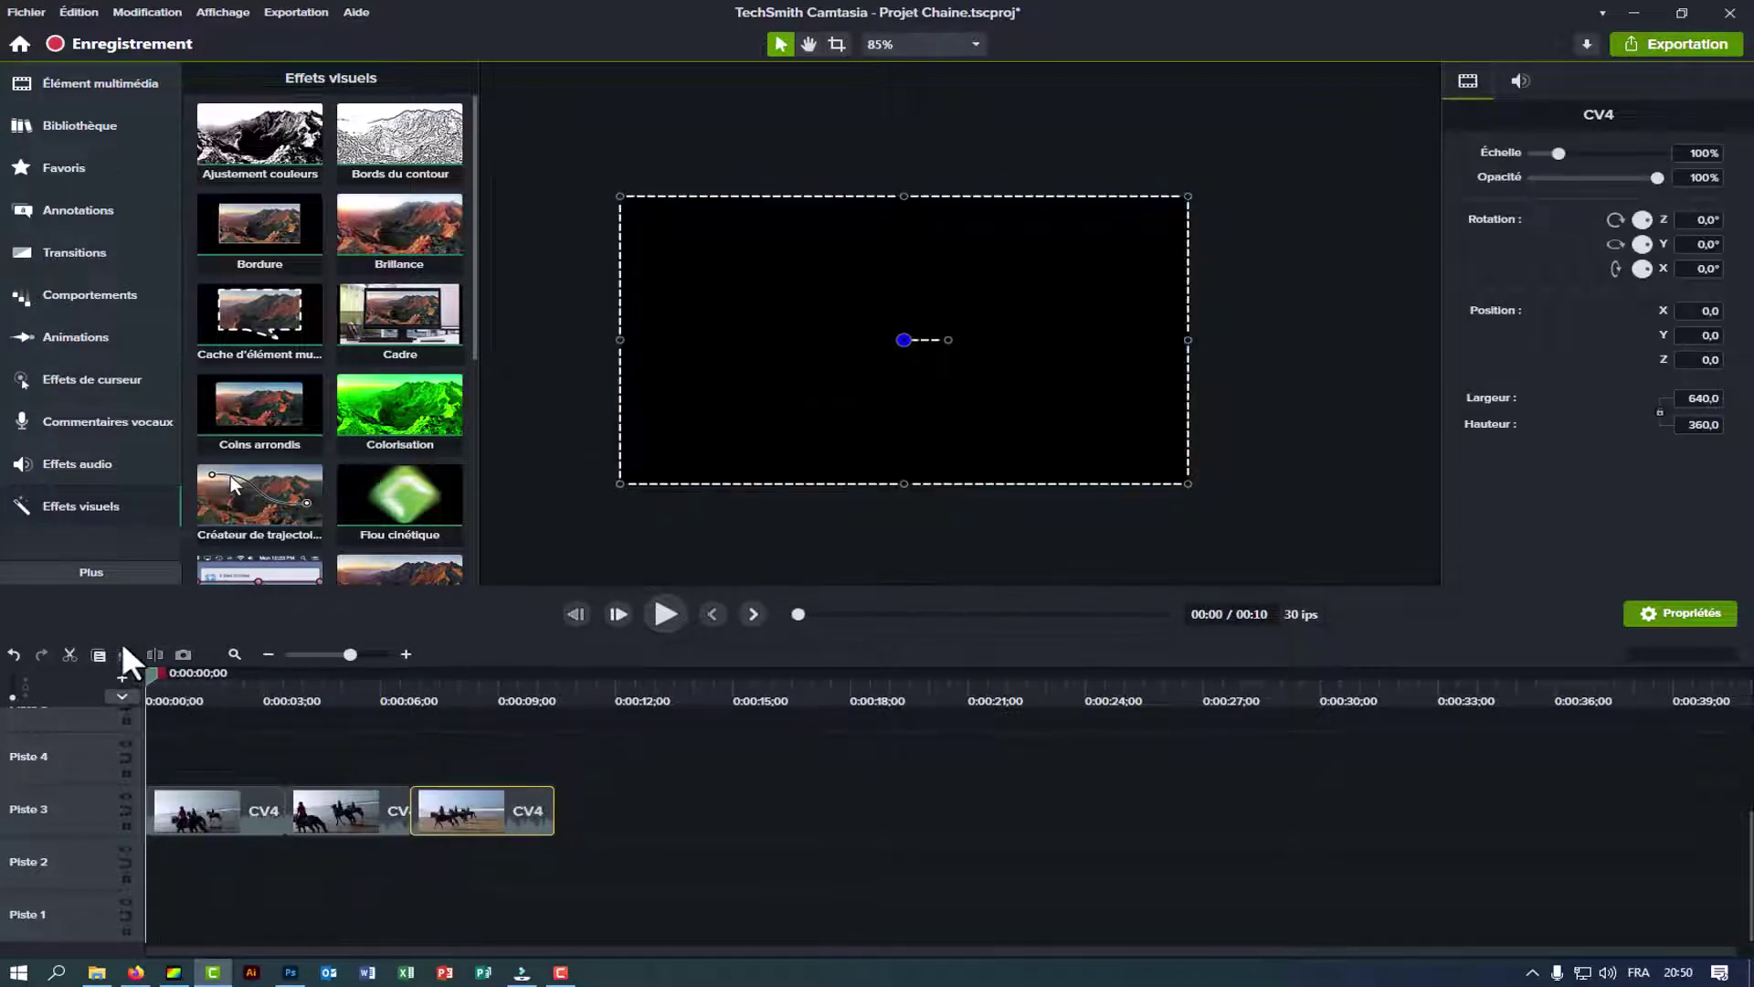
{"action": "key", "text": "ctrl+a"}
{"action": "left_click_drag", "start_coordinate": [207, 797], "coordinate": [207, 795]}
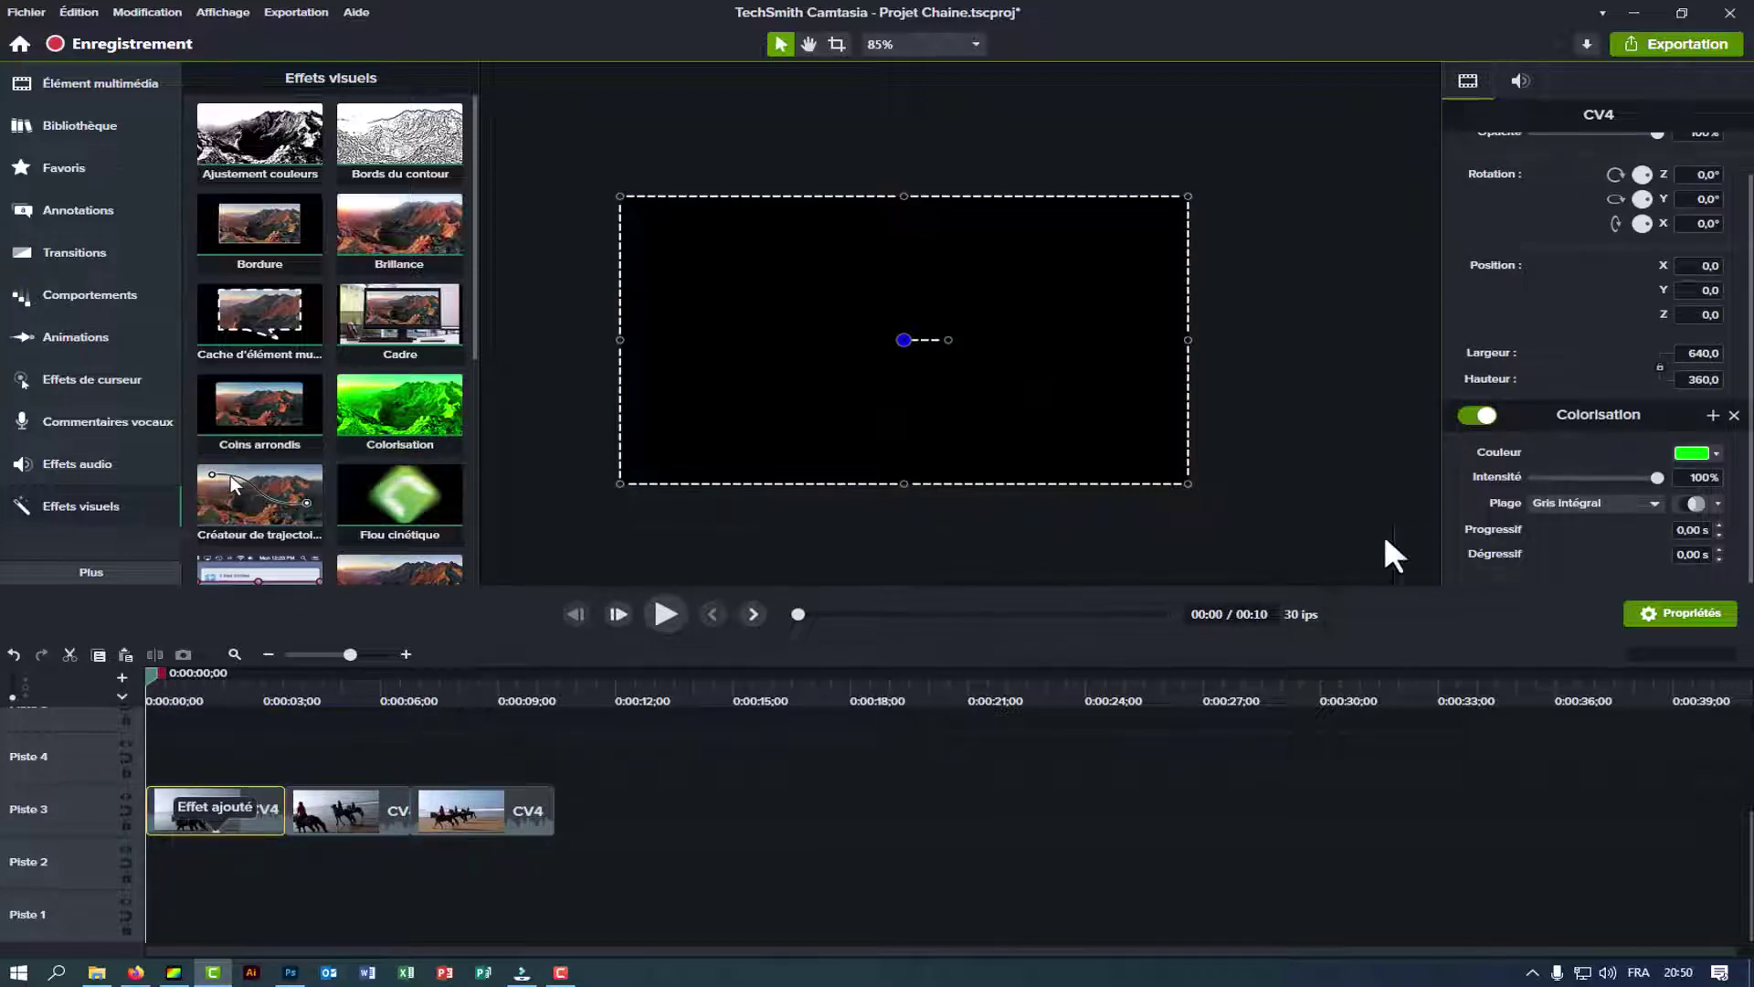
{"action": "left_click", "coordinate": [662, 613]}
{"action": "left_click", "coordinate": [665, 613]}
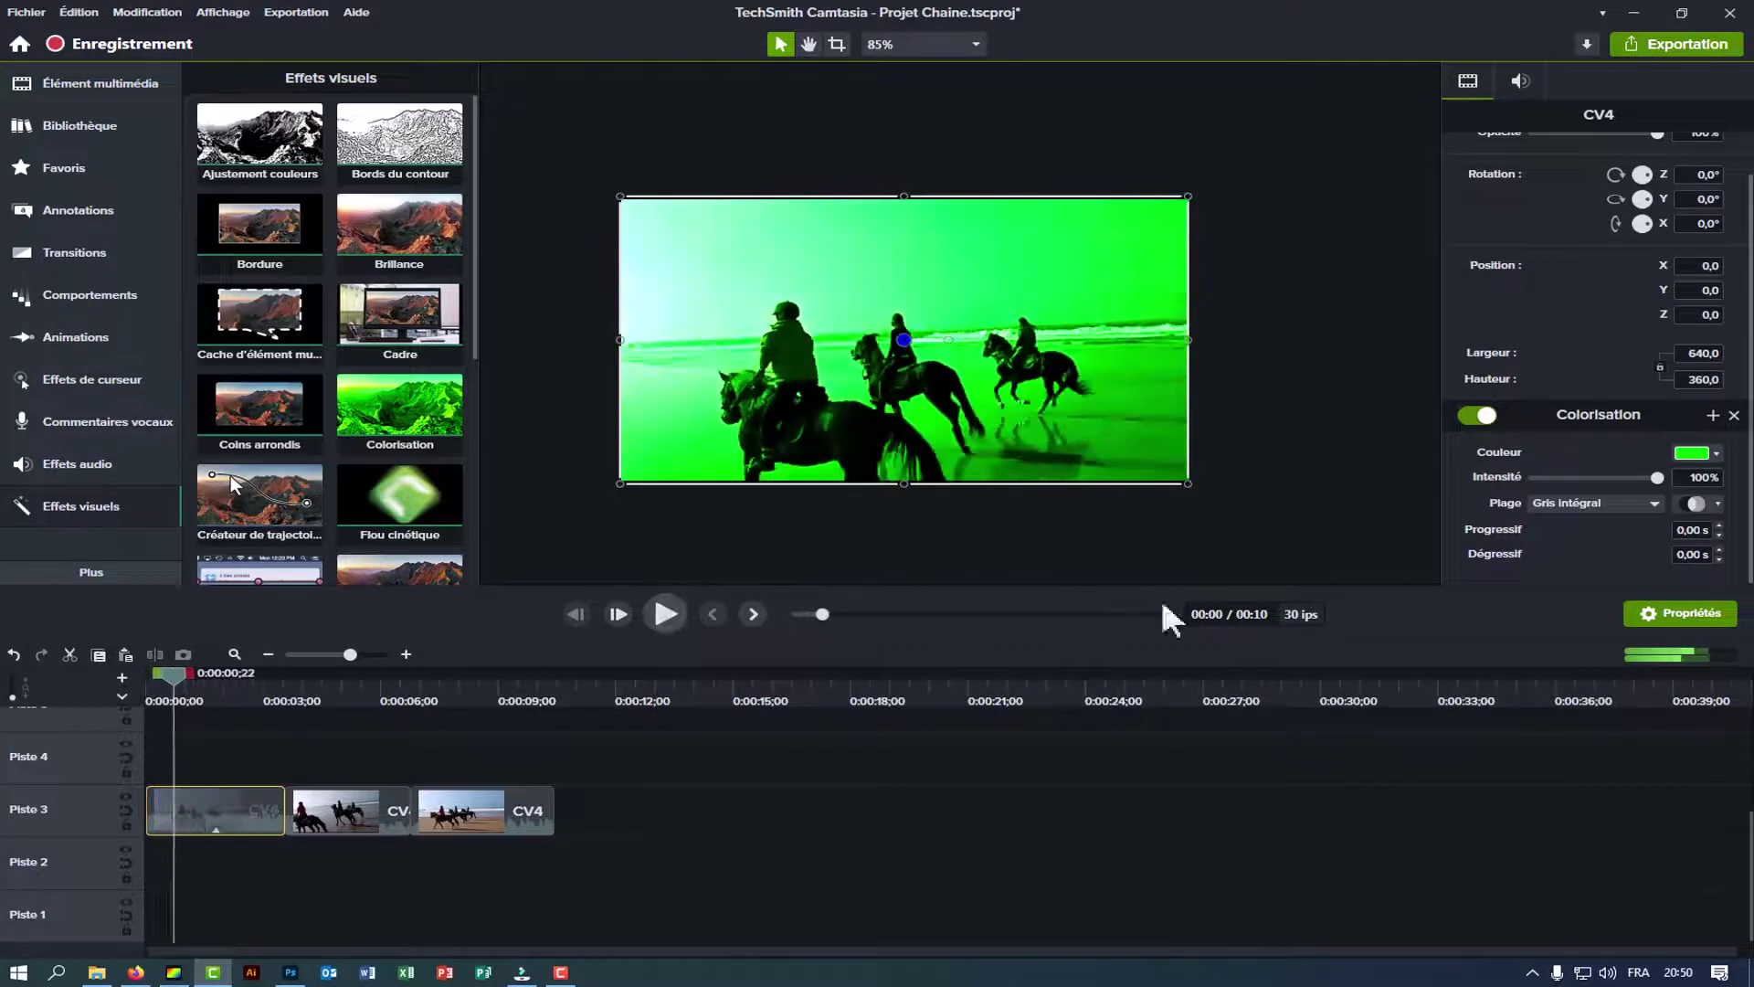
{"action": "left_click", "coordinate": [1693, 453]}
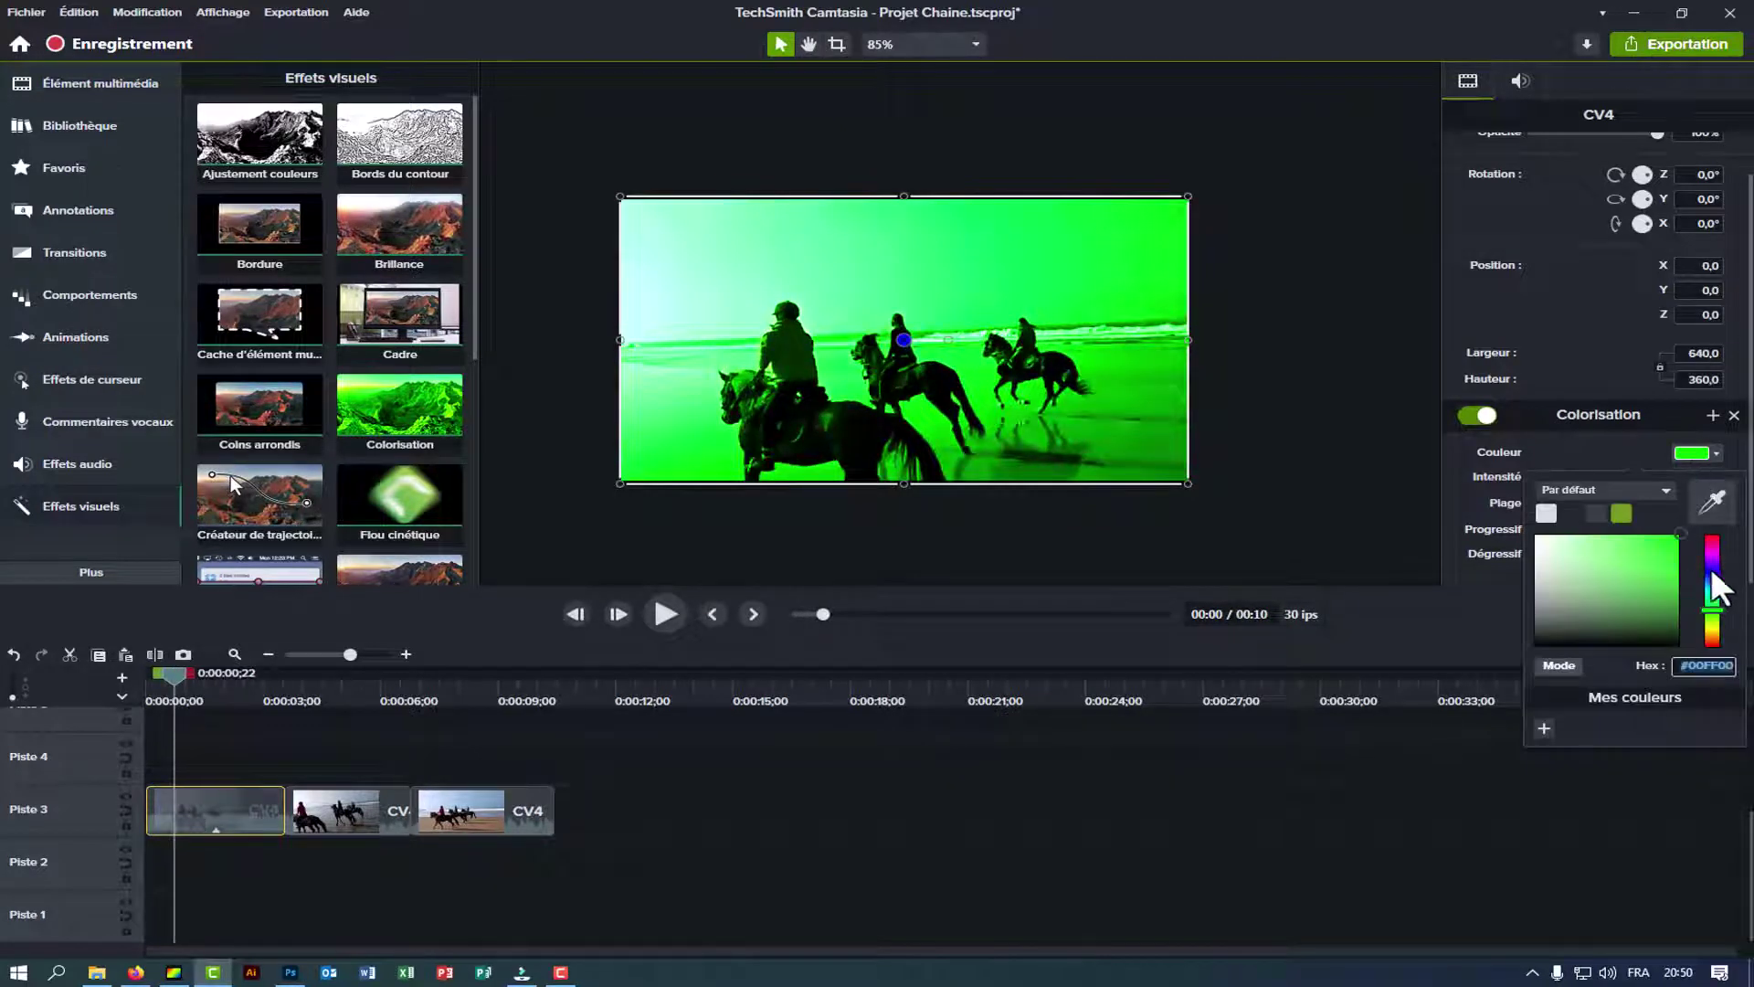
{"action": "left_click", "coordinate": [1710, 566]}
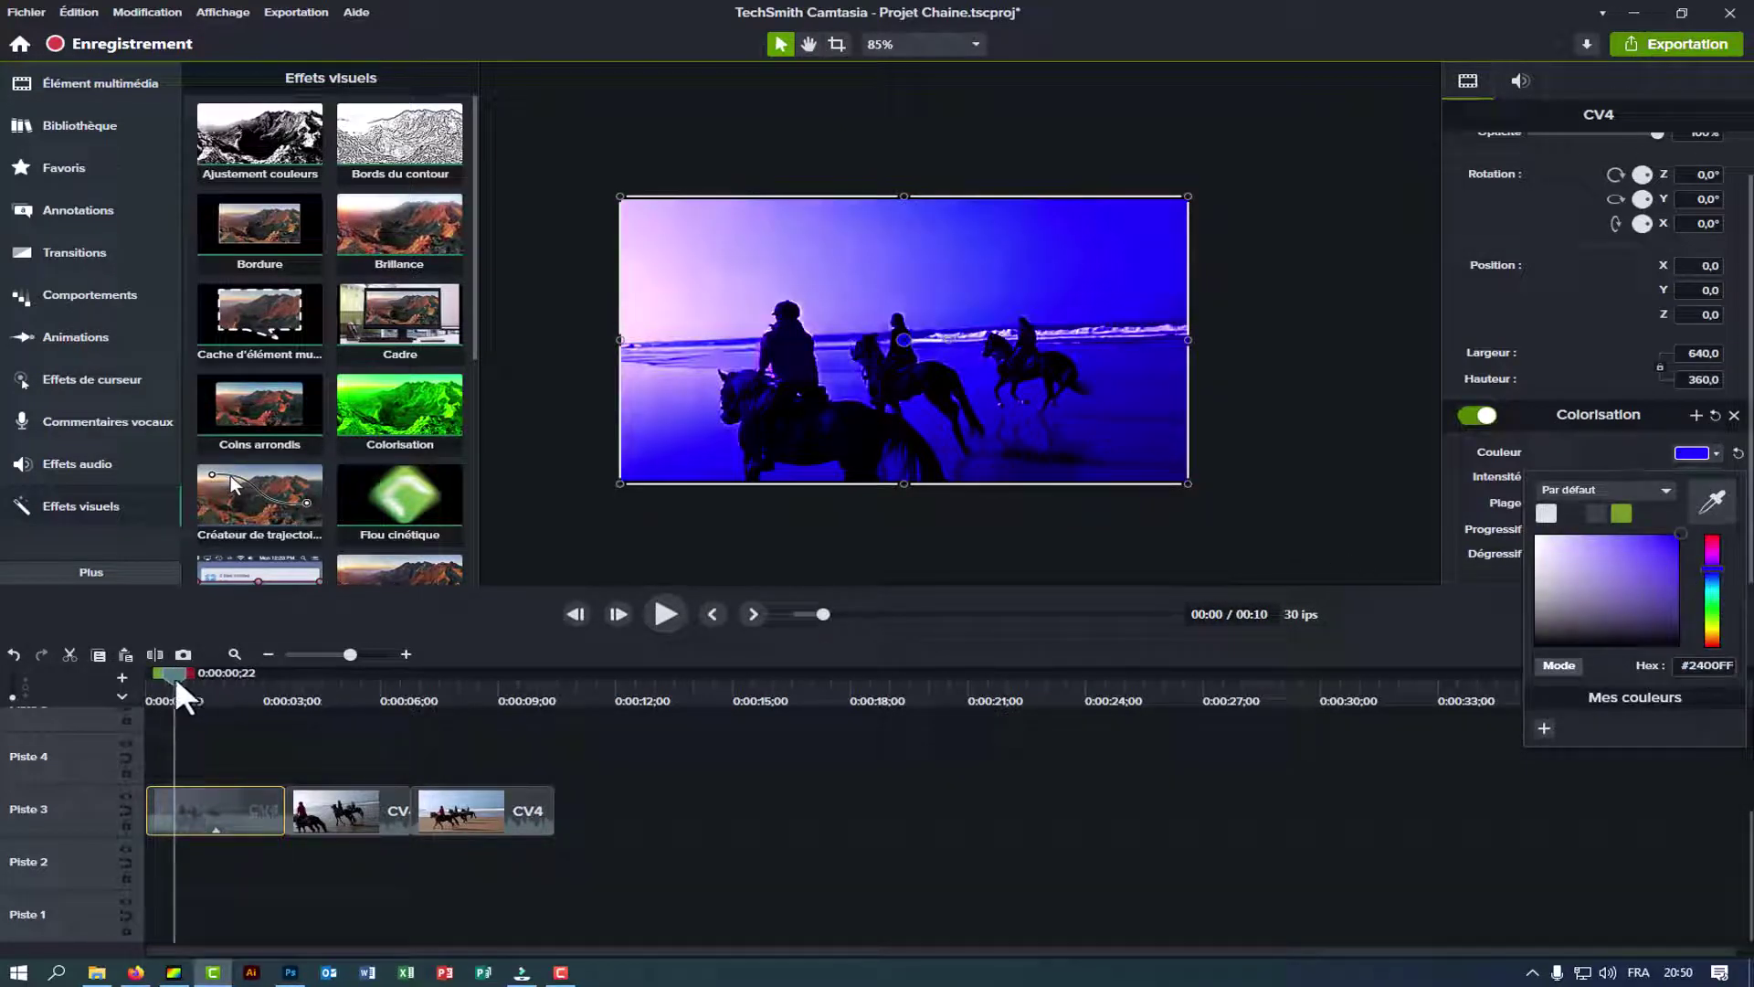
Change the first segment's Colorisation colour to red with the playhead at 0:00:04;00.
{"action": "left_click_drag", "start_coordinate": [173, 676], "coordinate": [303, 696]}
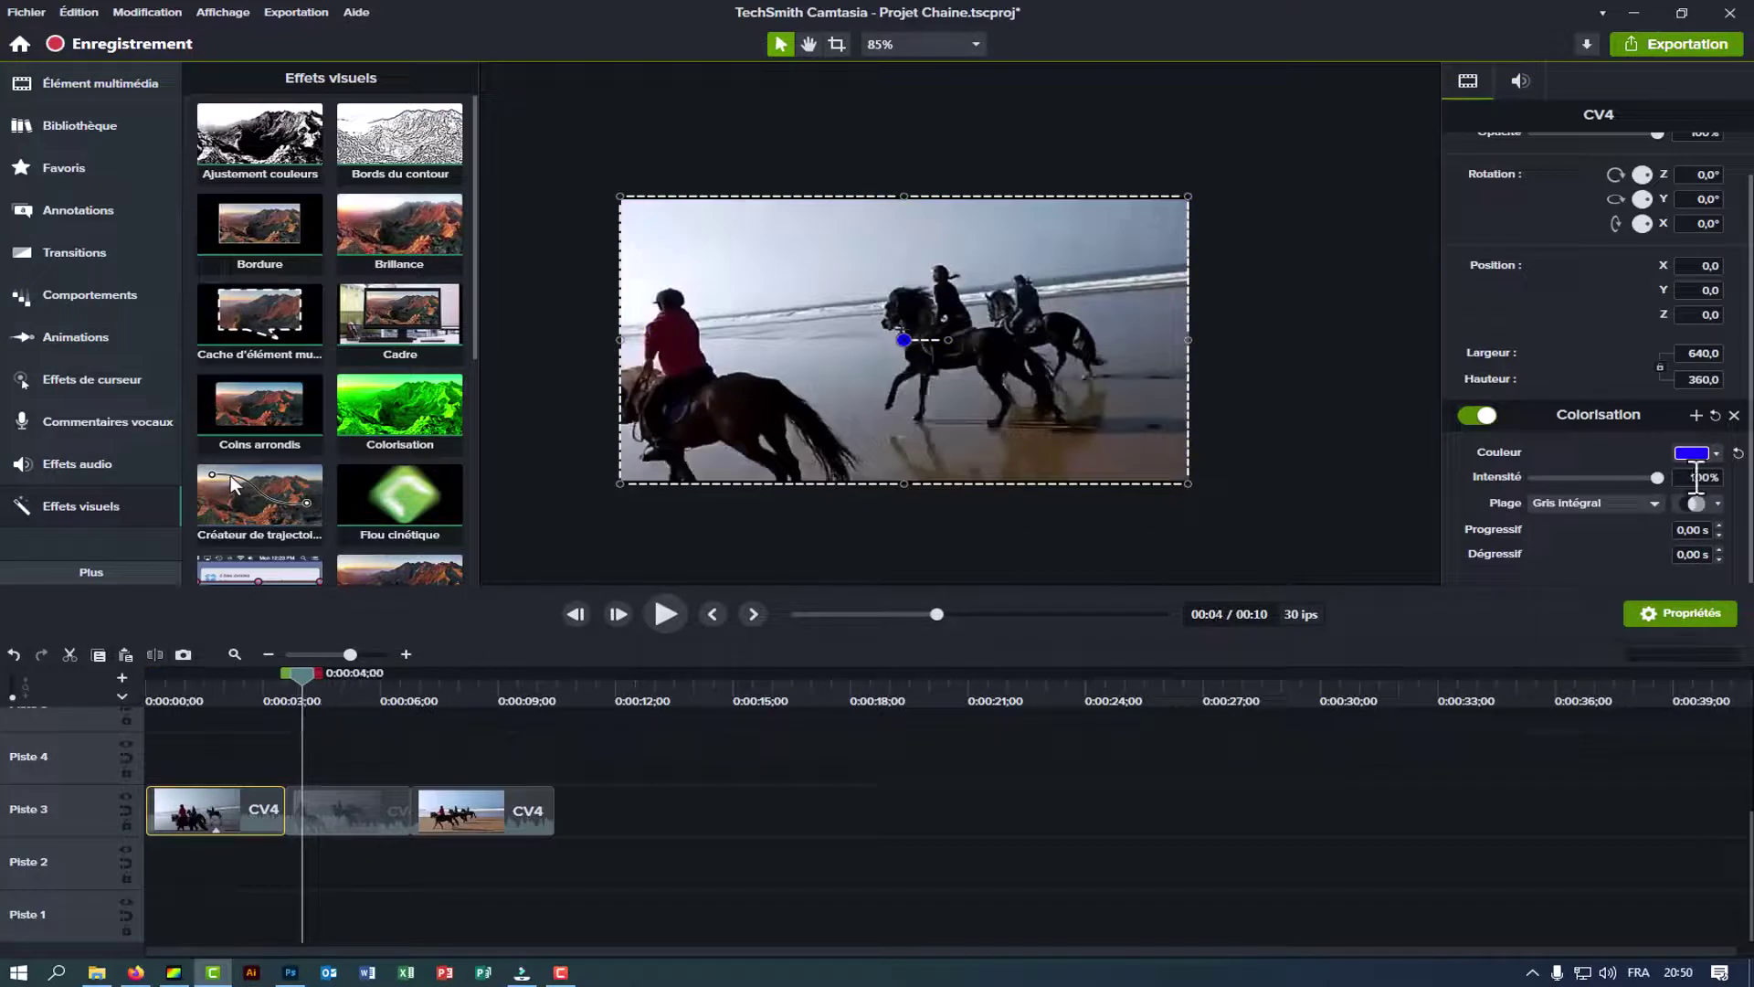
{"action": "left_click", "coordinate": [1716, 453]}
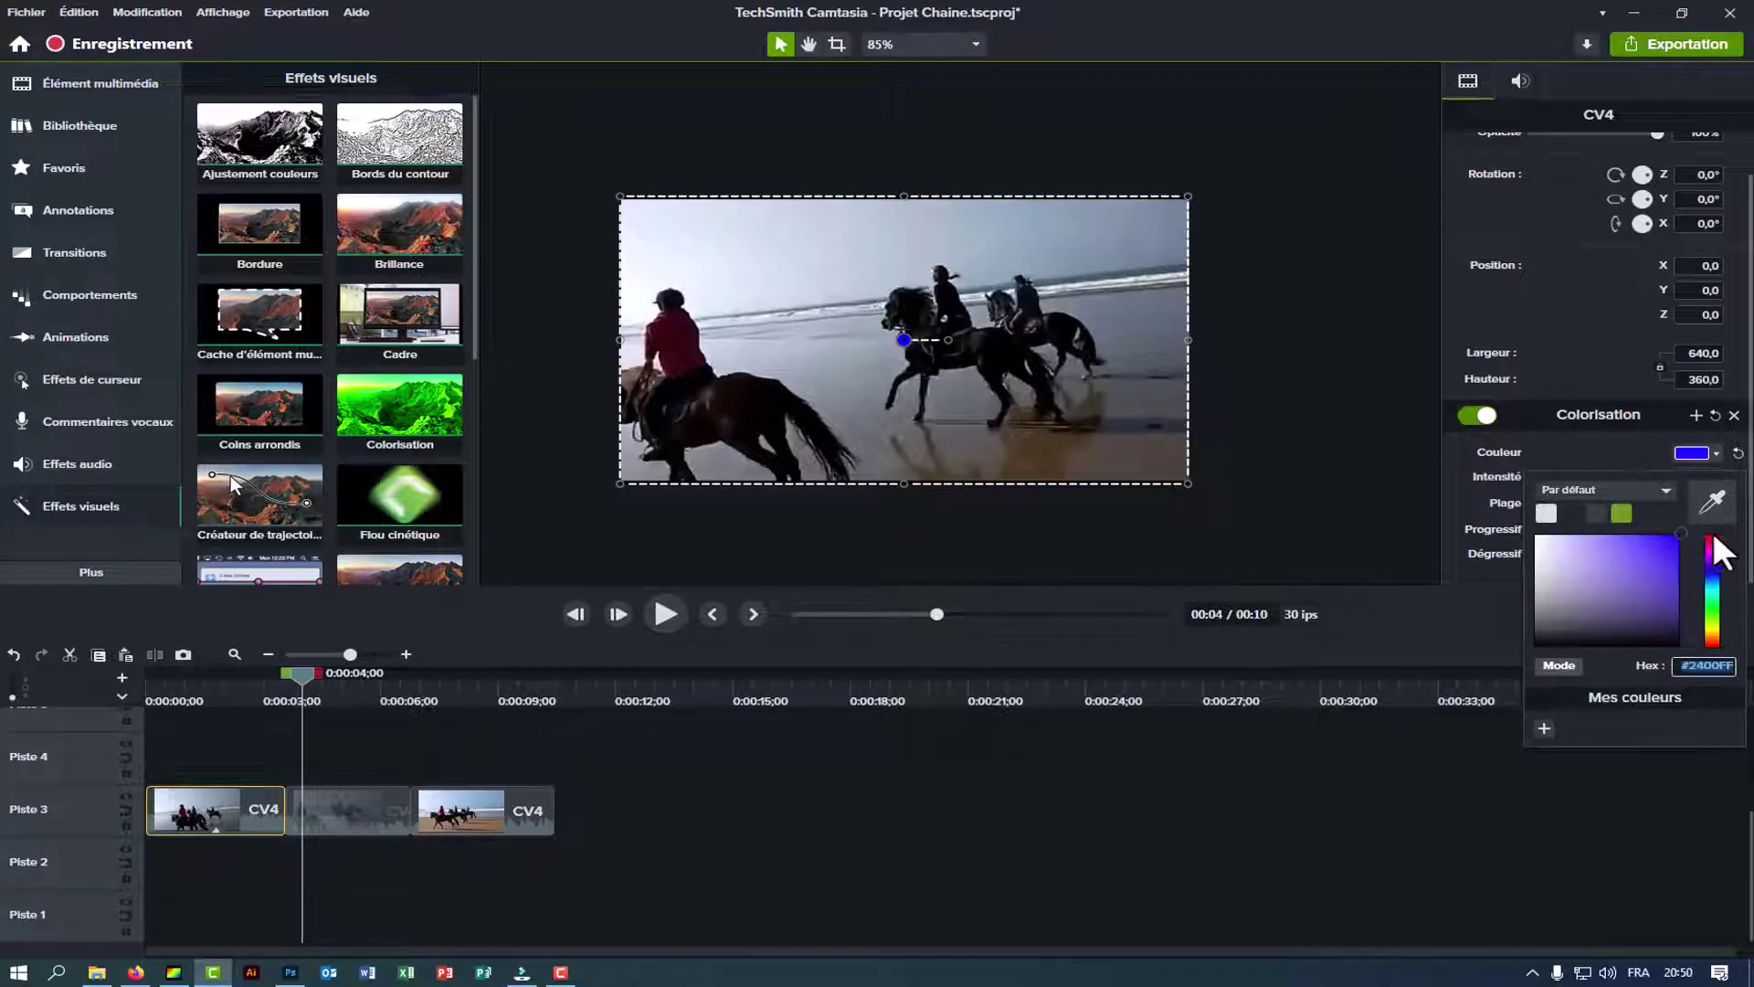
{"action": "left_click_drag", "start_coordinate": [1714, 538], "coordinate": [1713, 533]}
{"action": "left_click", "coordinate": [1458, 621]}
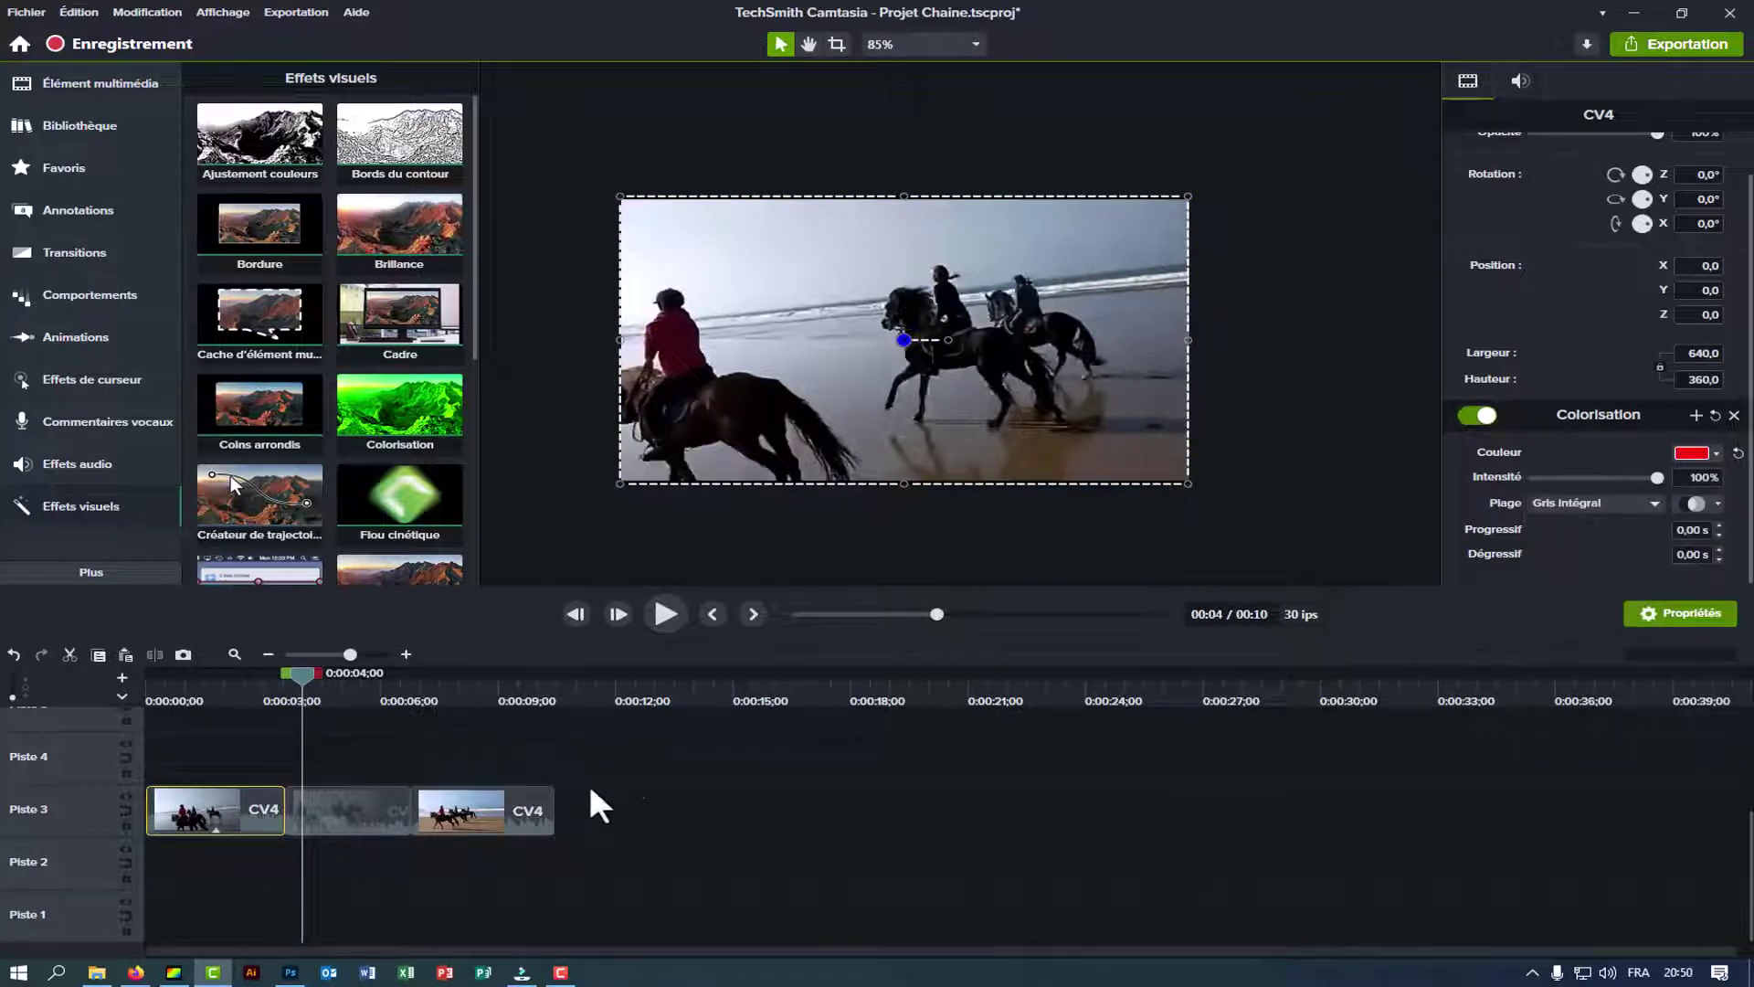
Apply the Colorisation effect to the second and third CV4 segments on Piste 3.
{"action": "left_click", "coordinate": [480, 808]}
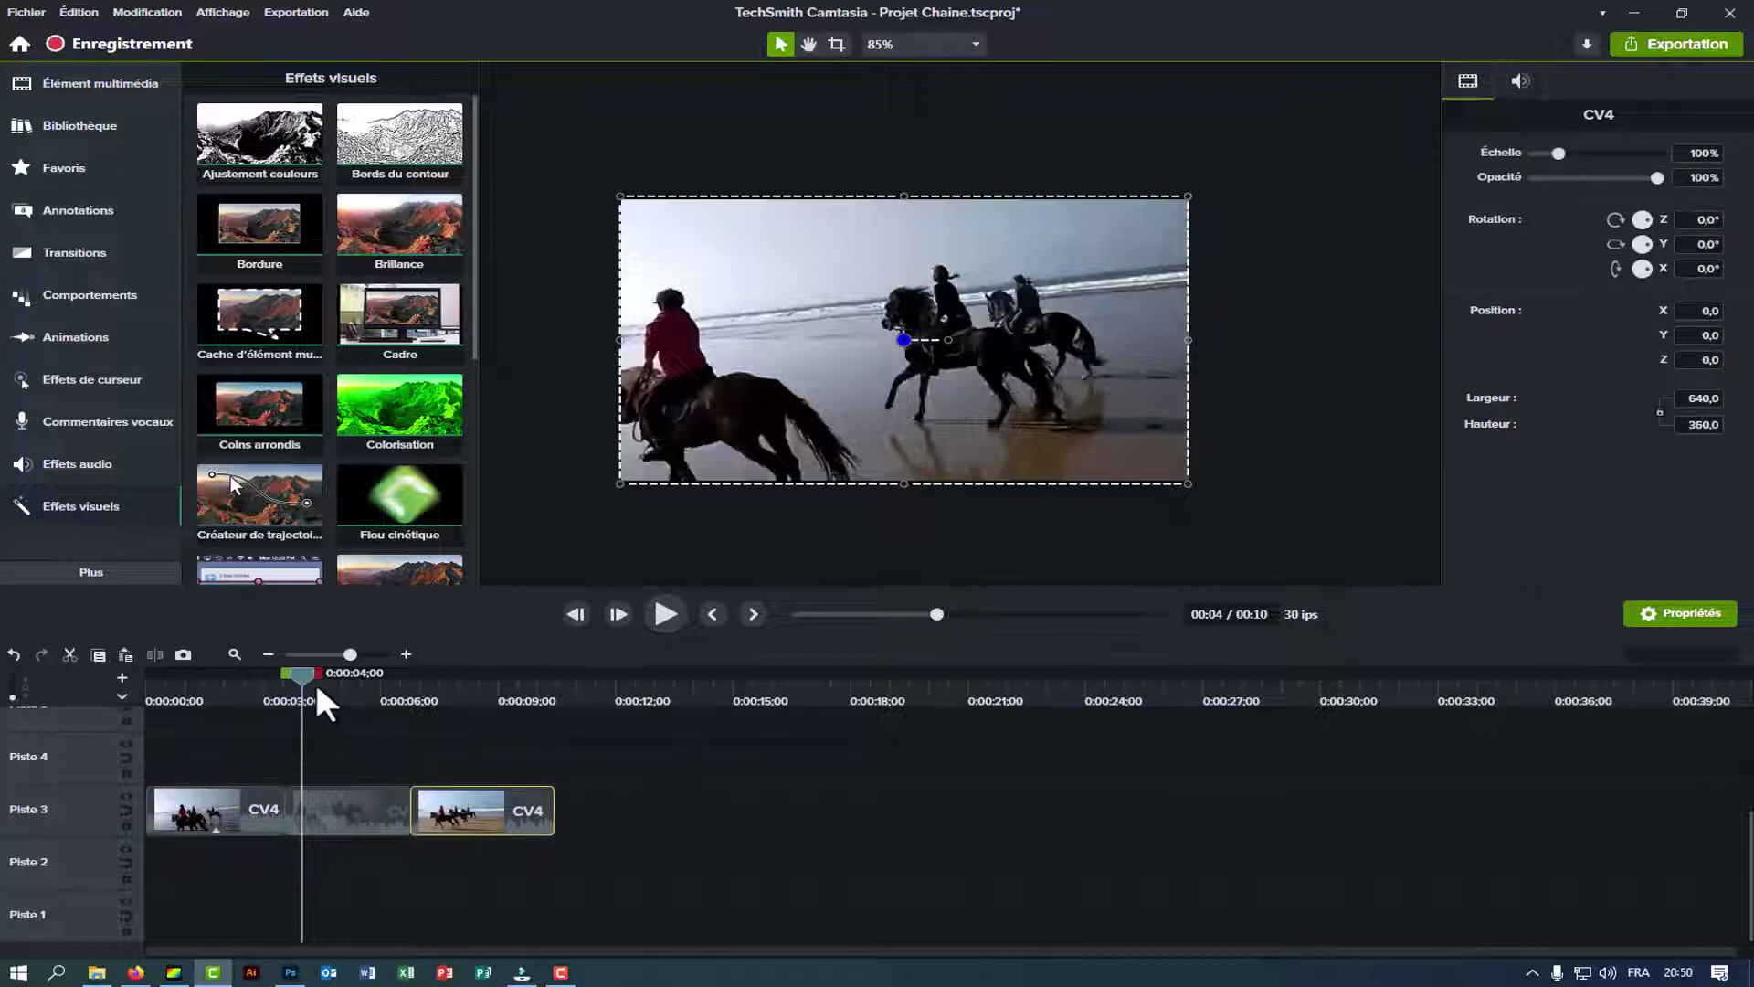
{"action": "left_click_drag", "start_coordinate": [316, 687], "coordinate": [446, 717]}
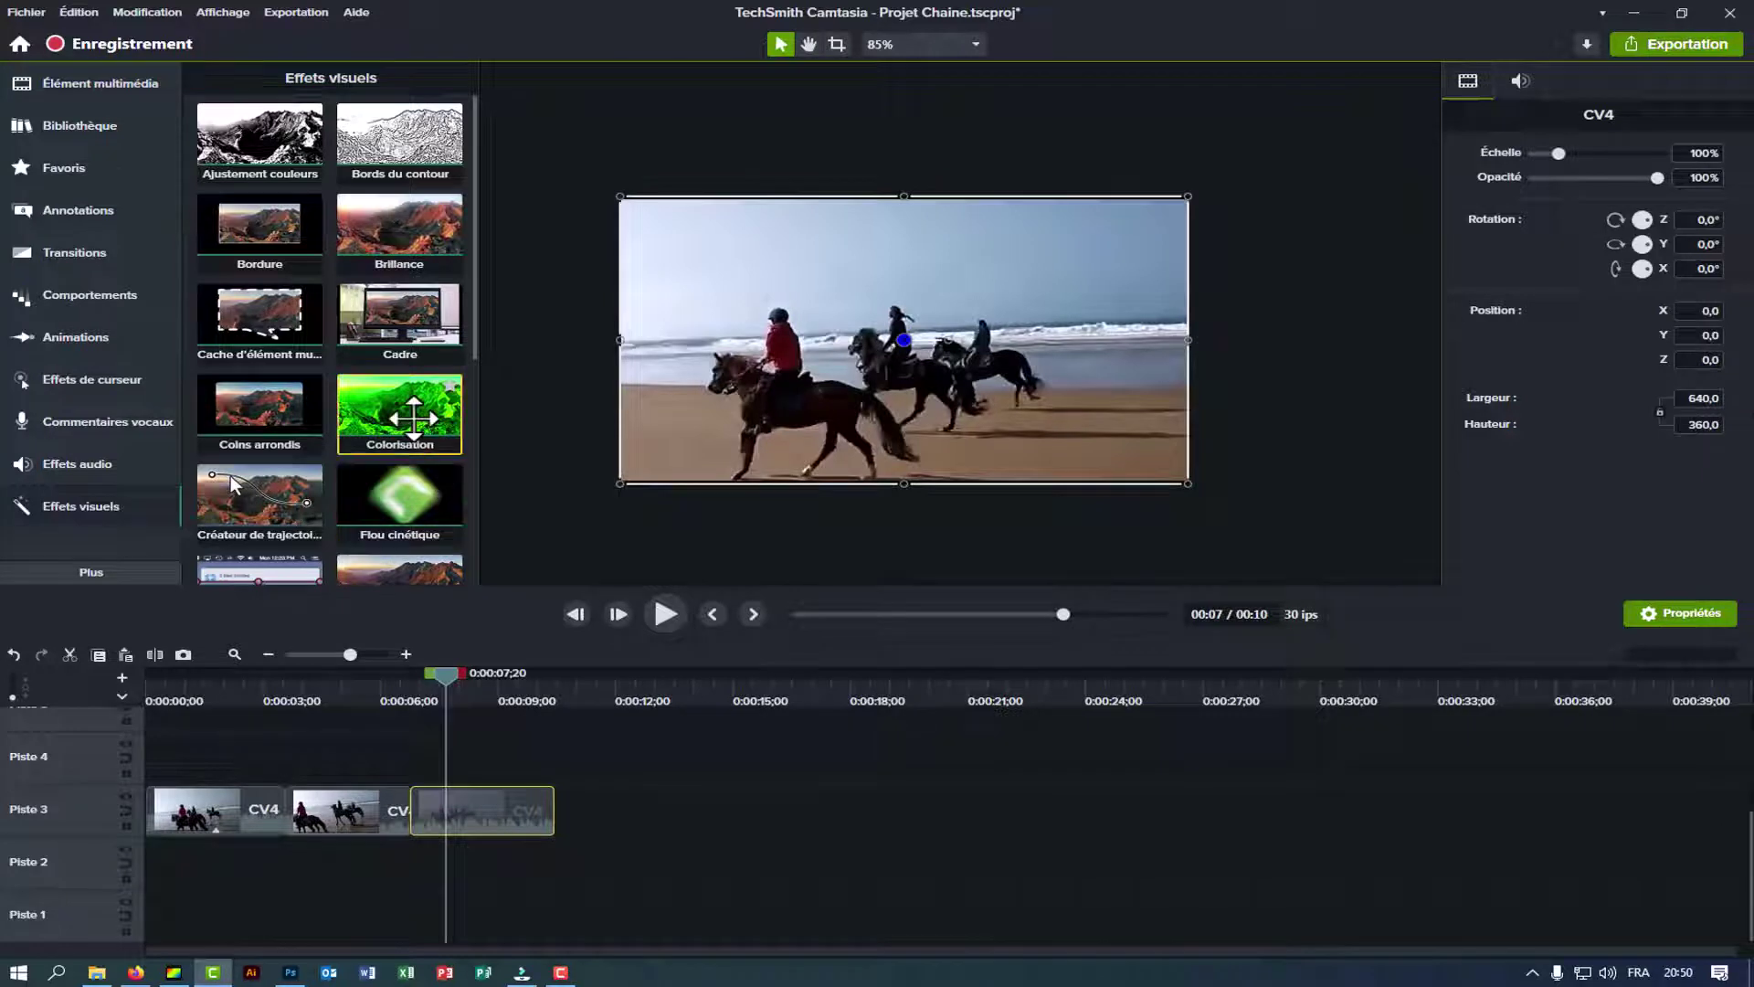
{"action": "left_click_drag", "start_coordinate": [413, 419], "coordinate": [341, 815]}
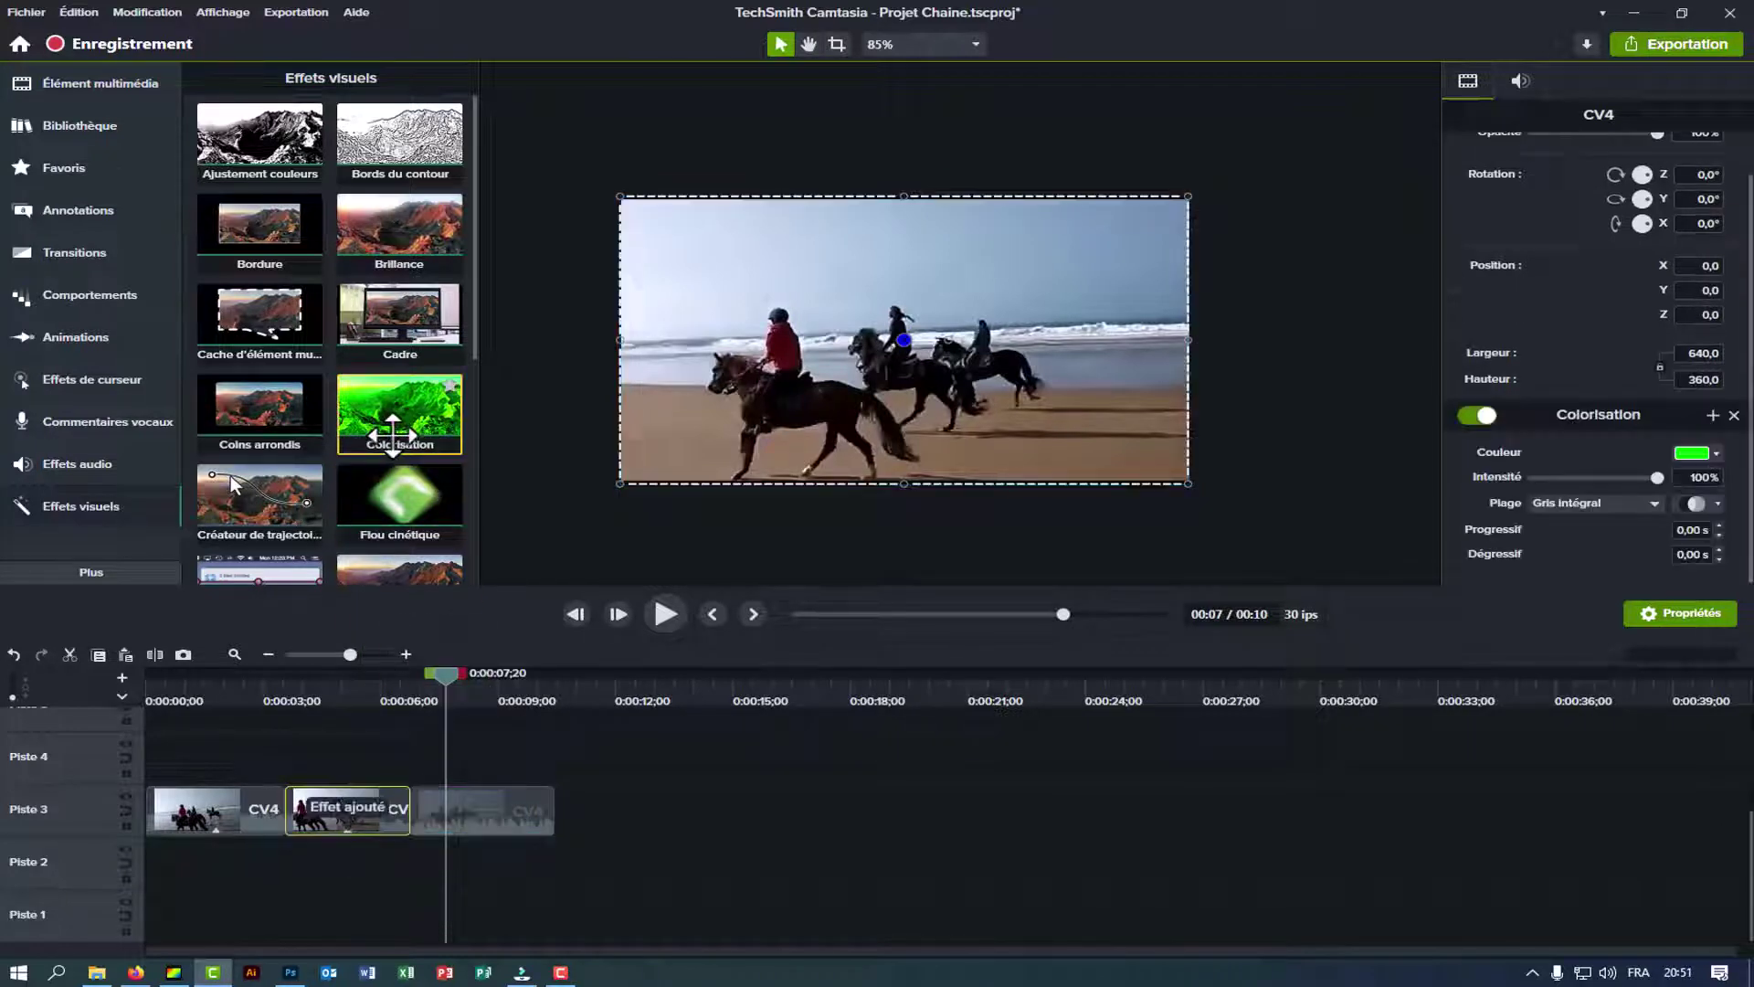
{"action": "left_click_drag", "start_coordinate": [393, 434], "coordinate": [474, 804]}
Set the third segment's Colorisation colour to red, #FF0006, with the playhead at 0:00:04;22.
{"action": "left_click_drag", "start_coordinate": [445, 676], "coordinate": [368, 681]}
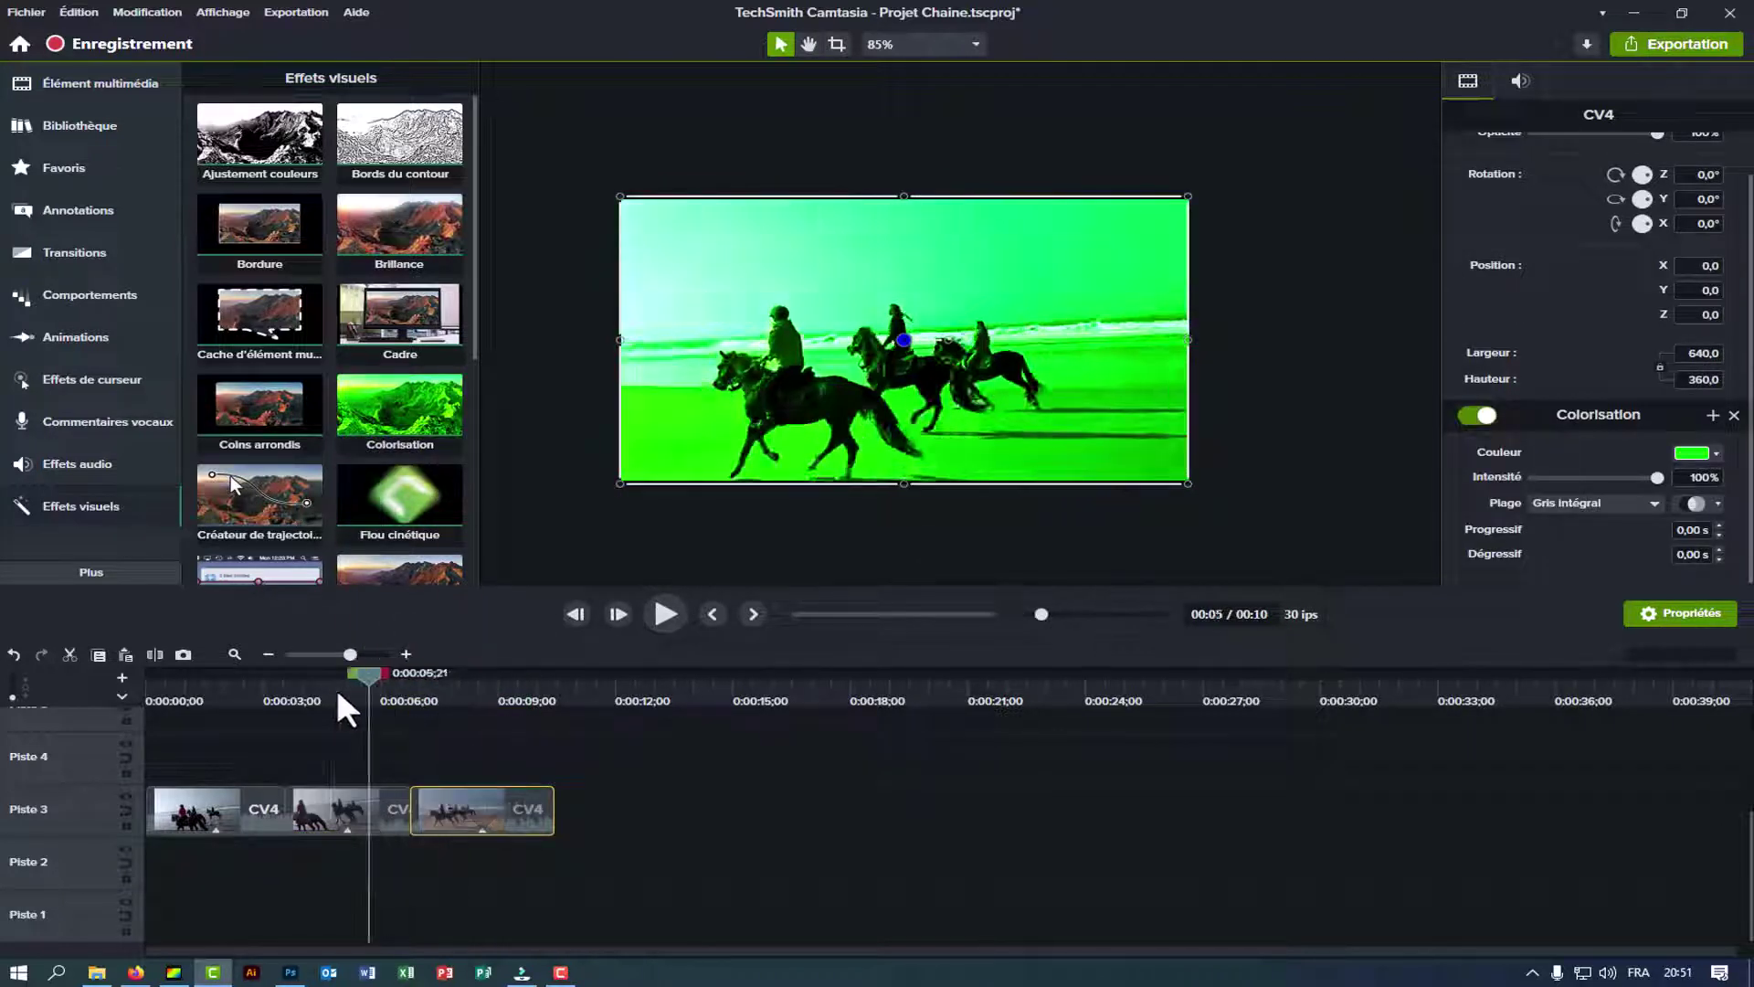
{"action": "left_click", "coordinate": [333, 692]}
{"action": "left_click", "coordinate": [1705, 452]}
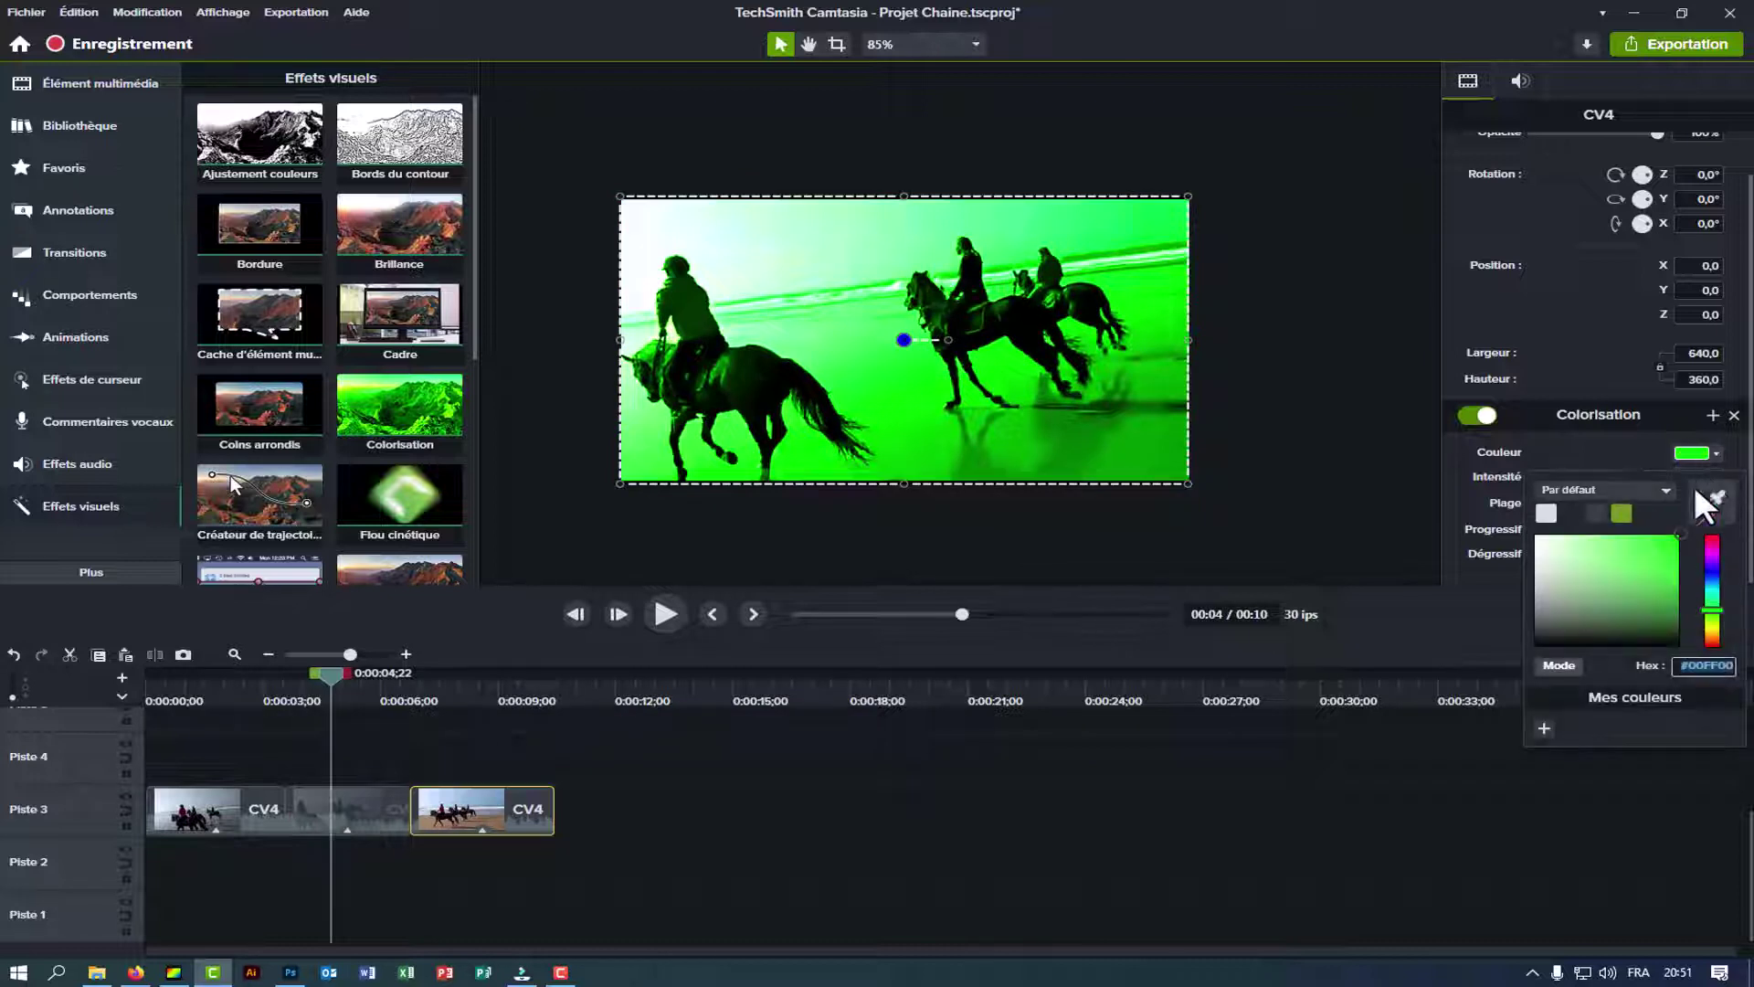
{"action": "left_click", "coordinate": [1713, 537]}
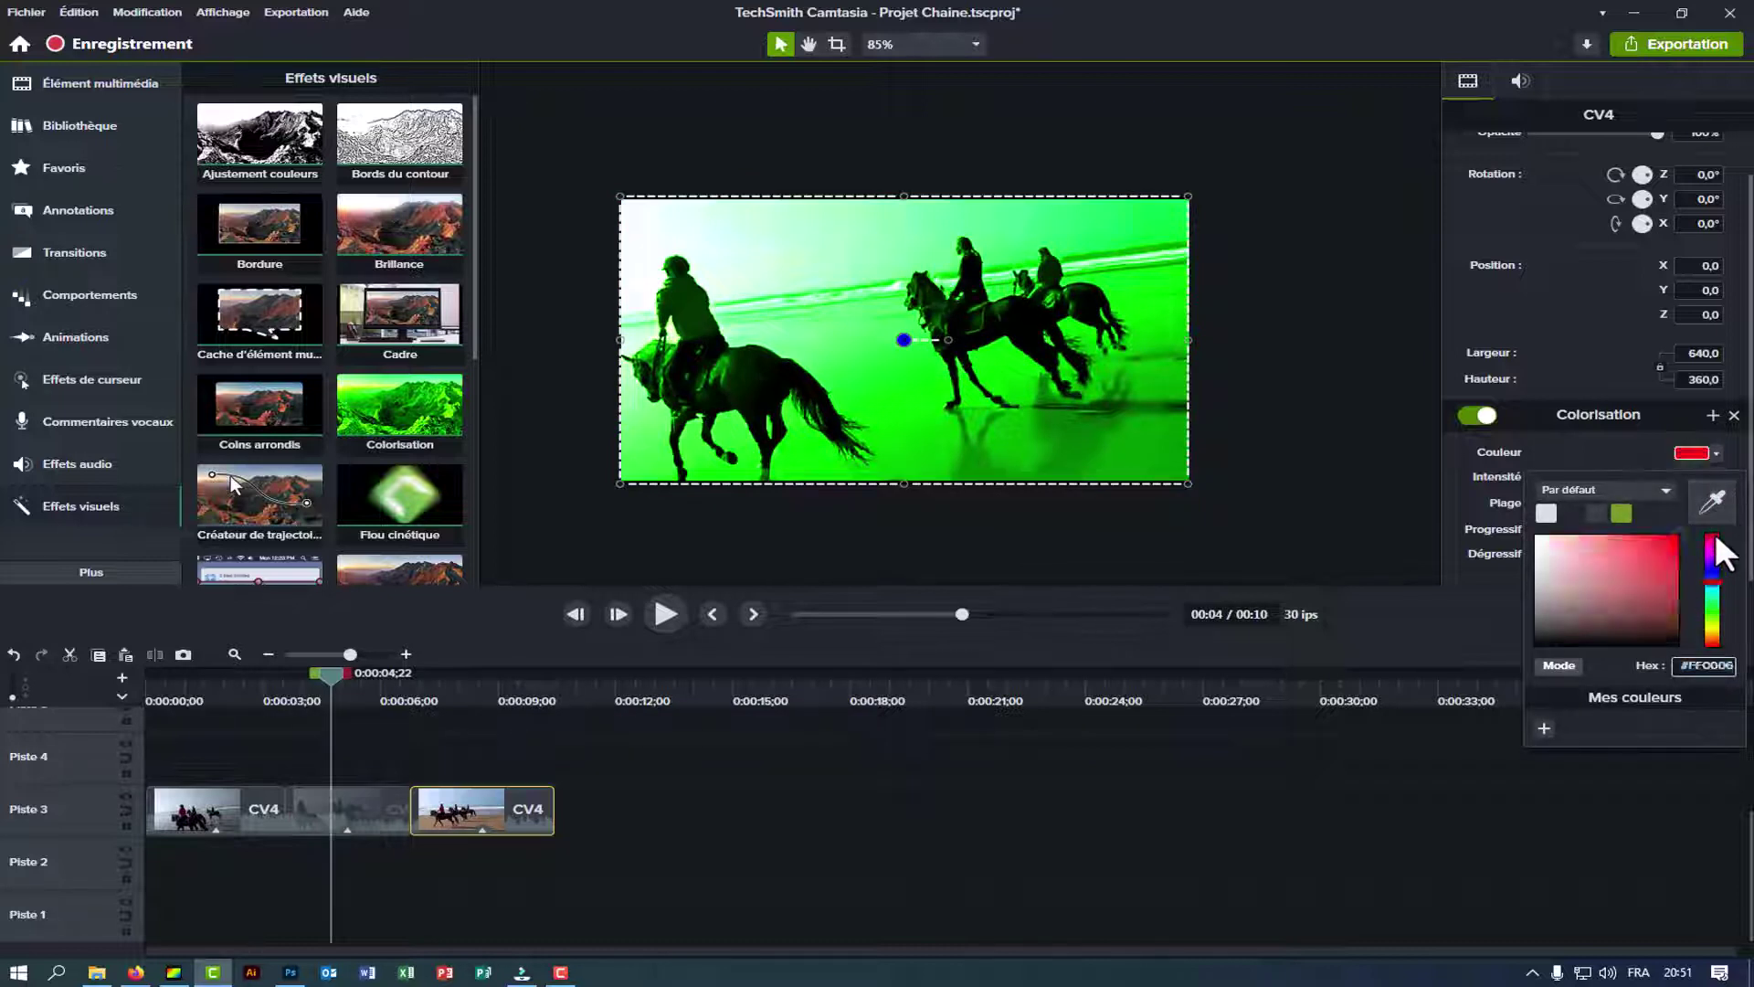
{"action": "left_click", "coordinate": [1519, 617]}
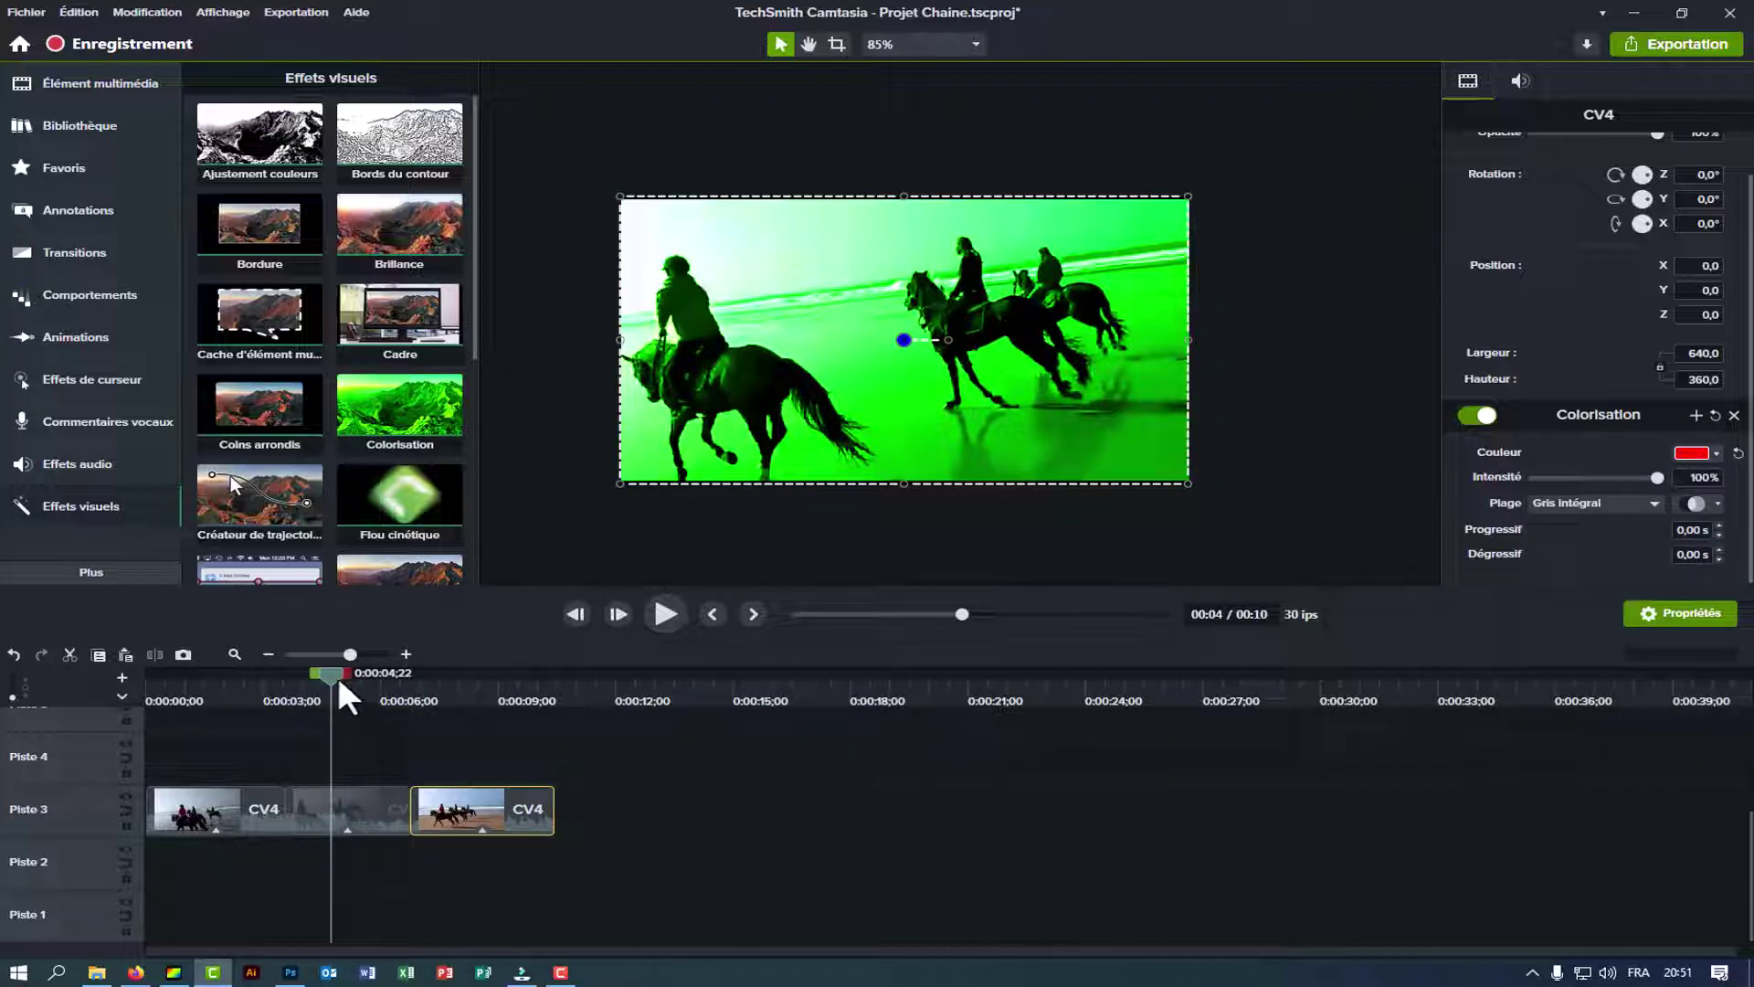
Set the third segment's Colorisation colour to yellow, #FFFC00, and return the playhead to the start of the timeline.
{"action": "left_click_drag", "start_coordinate": [344, 693], "coordinate": [457, 688]}
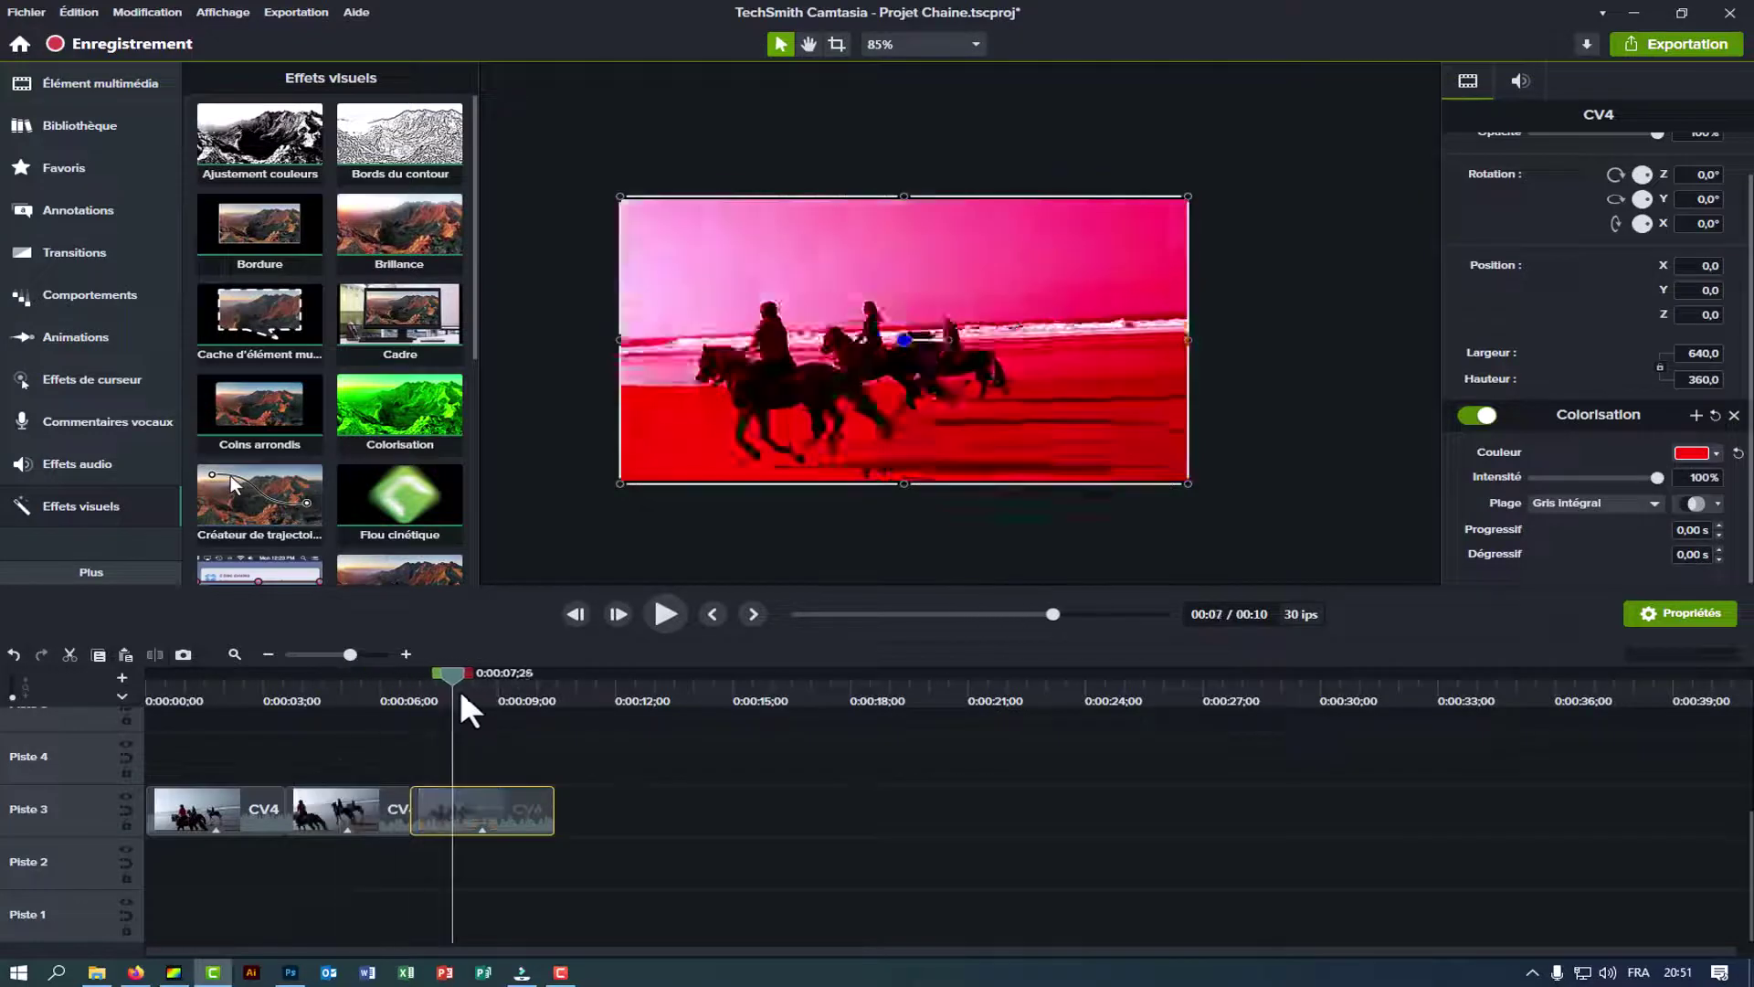
{"action": "left_click", "coordinate": [1718, 453]}
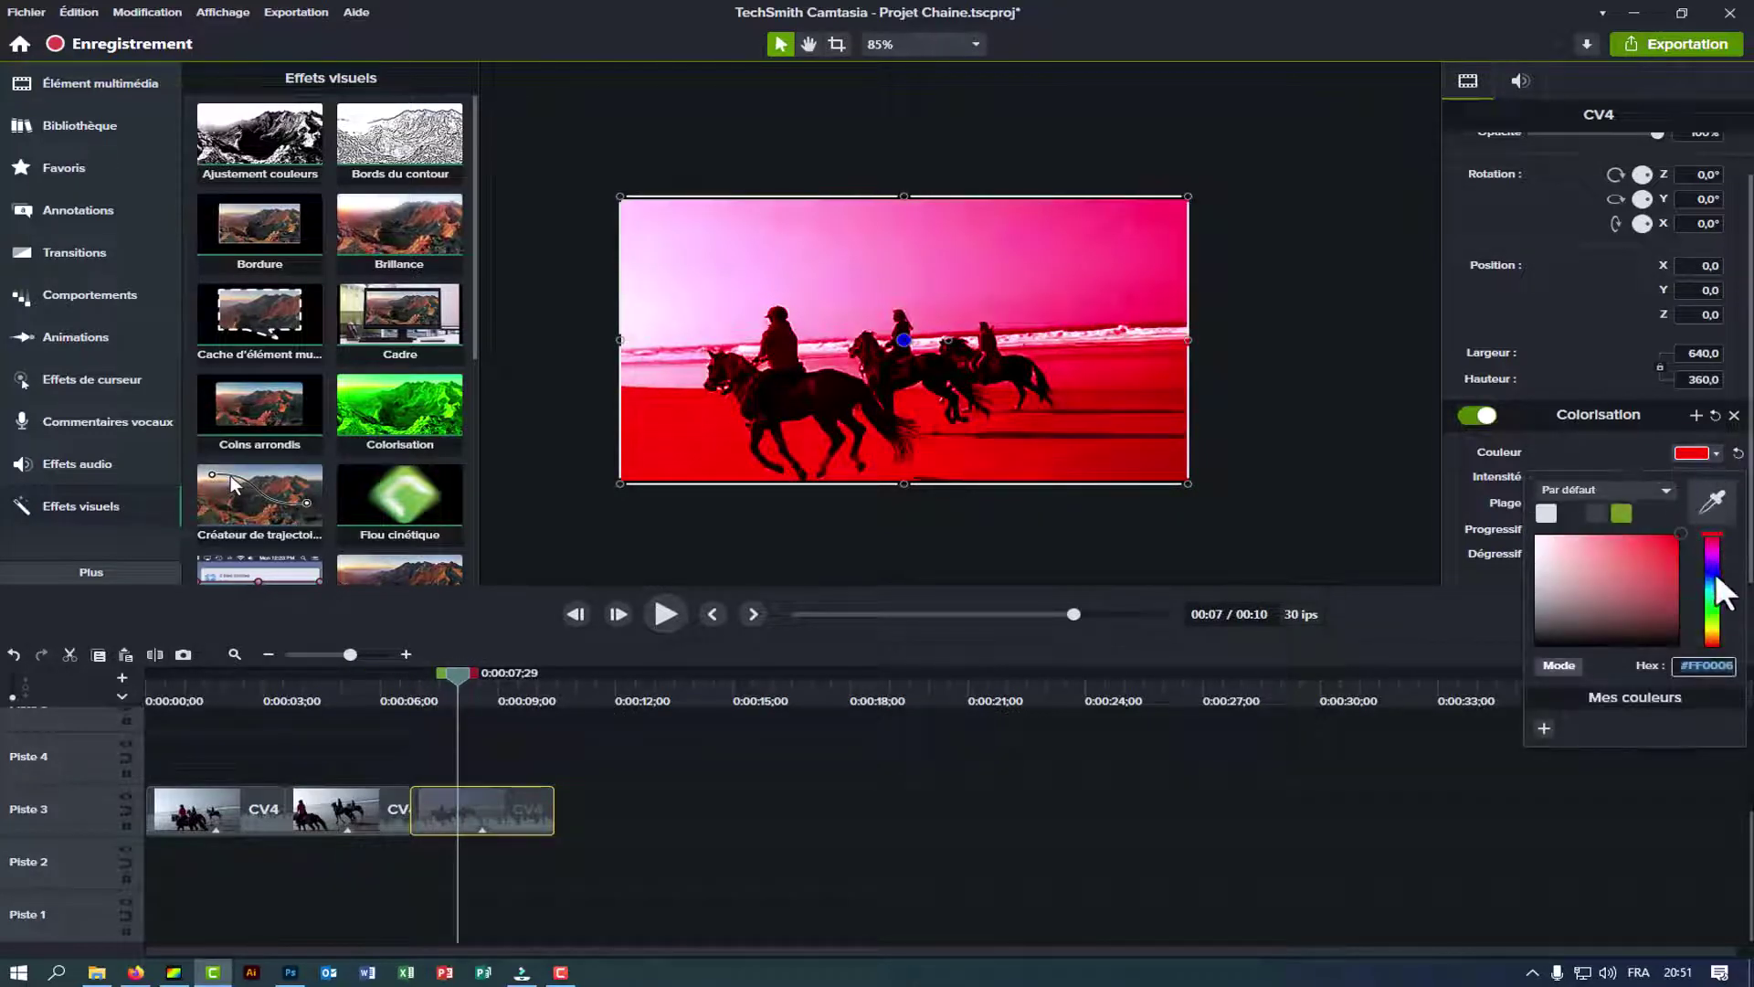
{"action": "left_click", "coordinate": [1714, 630]}
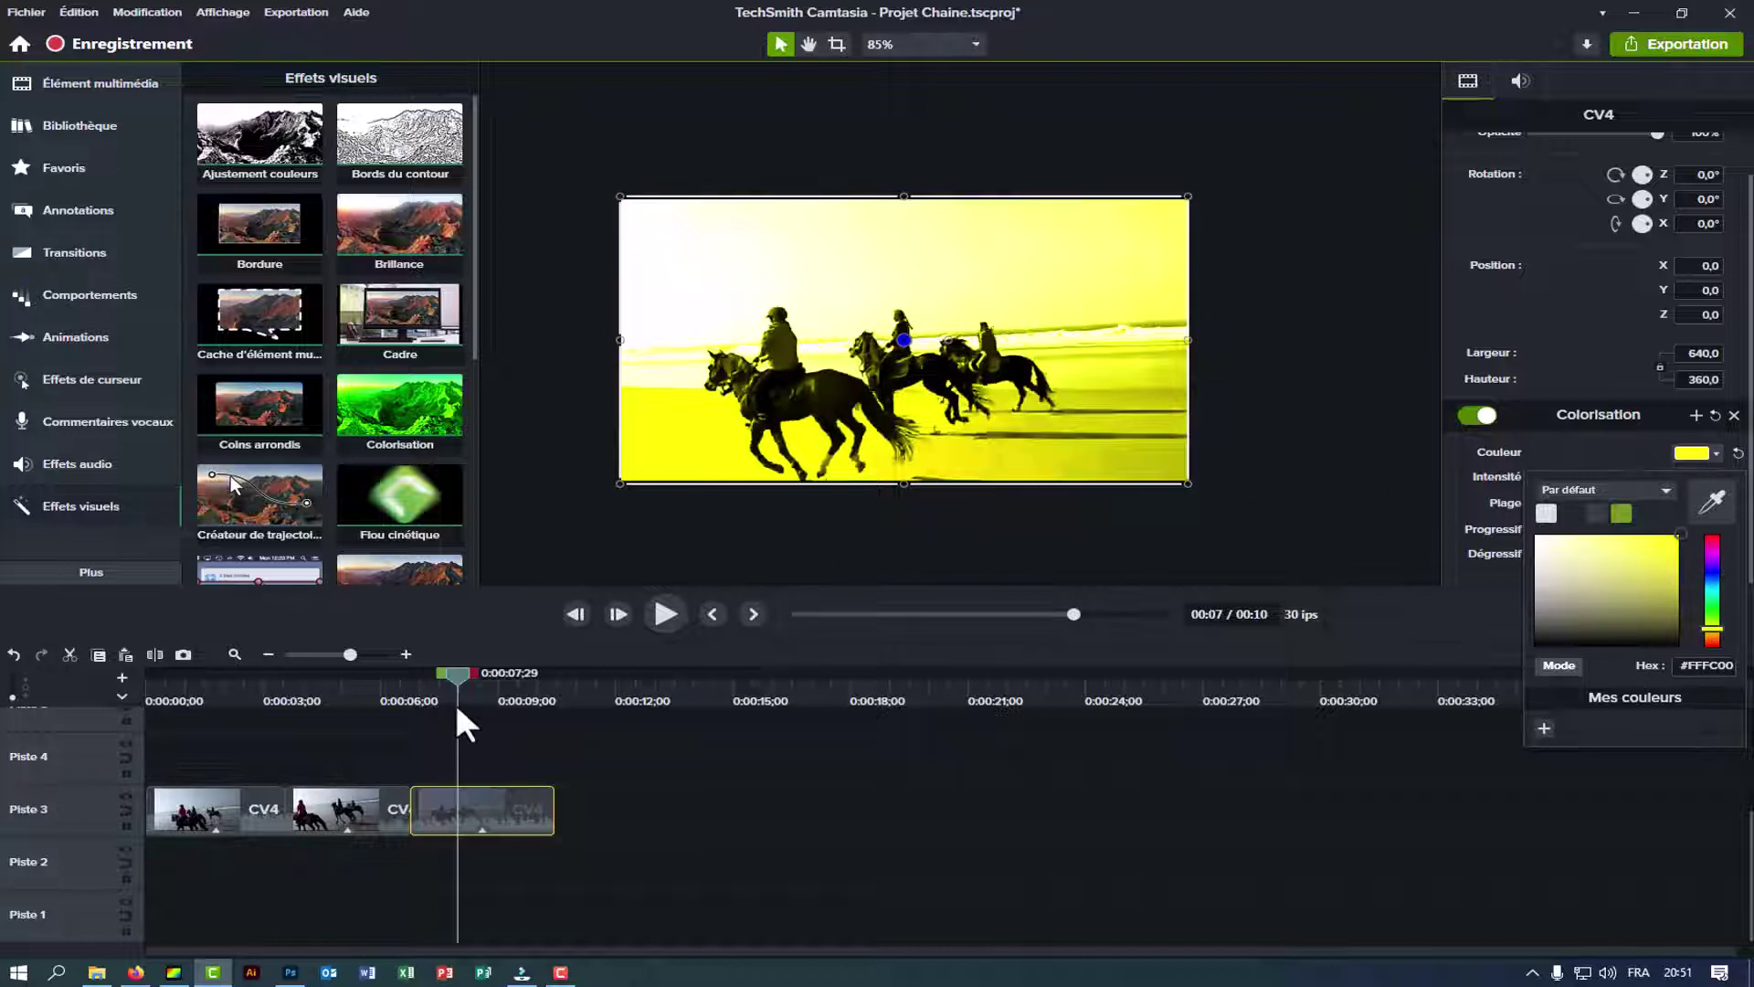
{"action": "left_click_drag", "start_coordinate": [457, 678], "coordinate": [119, 671]}
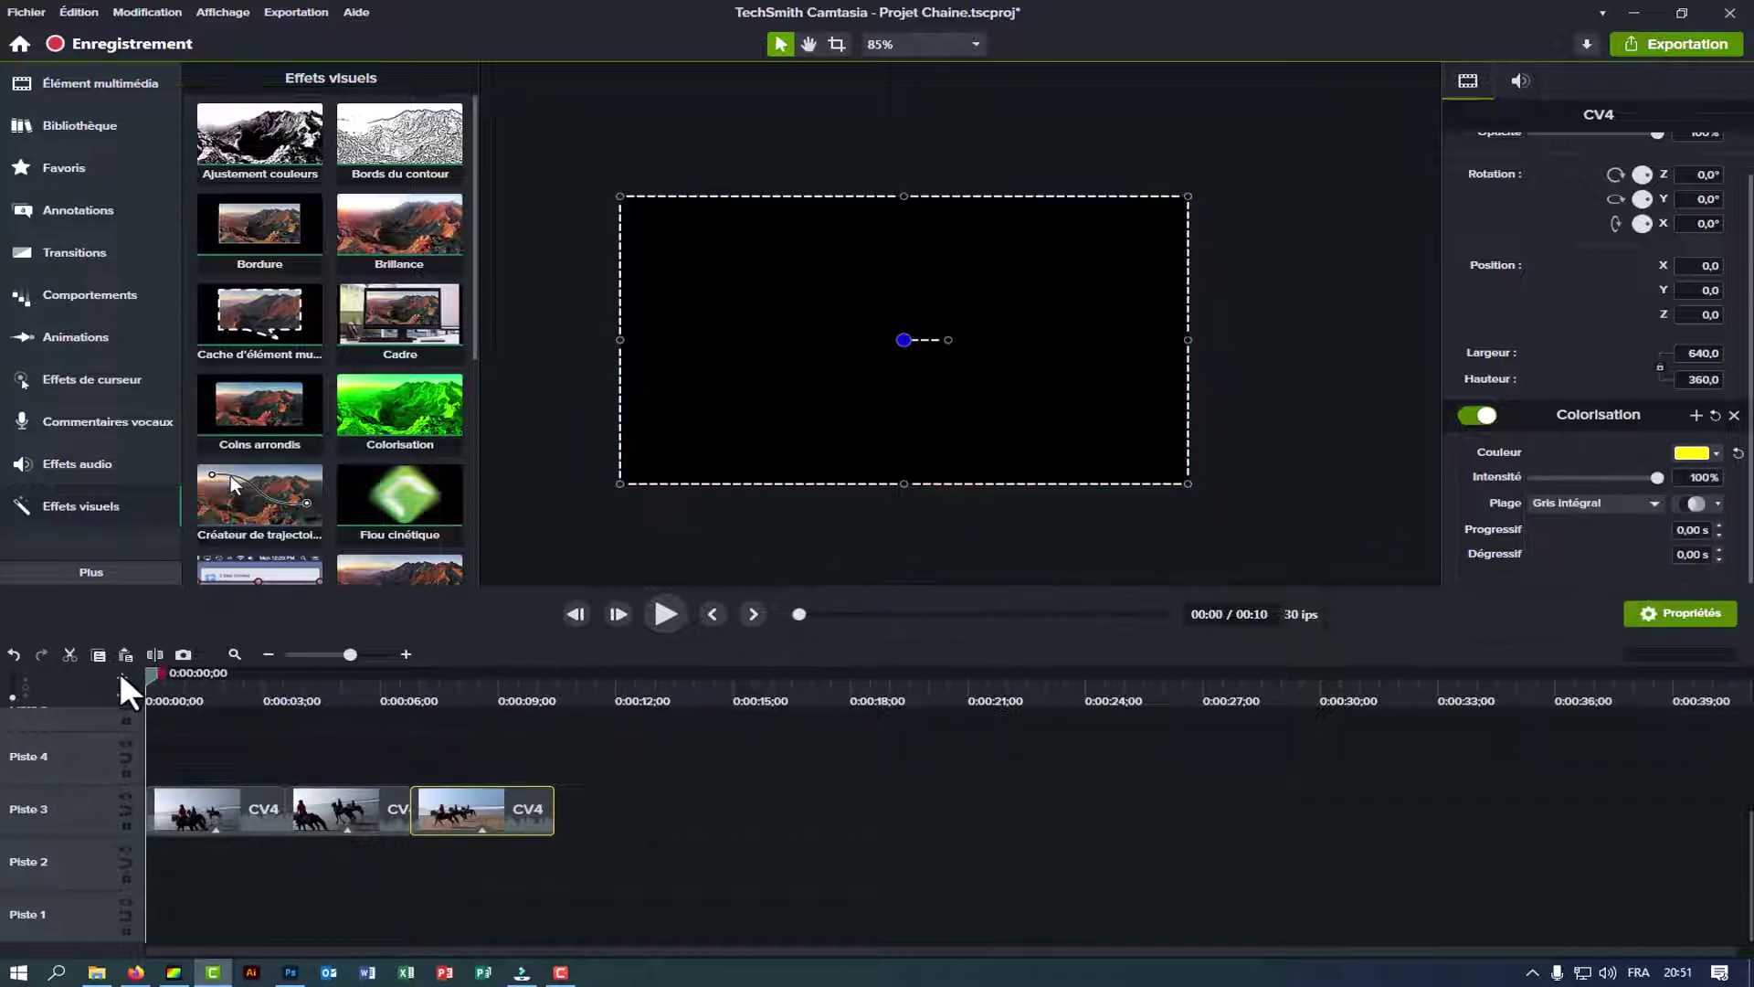
Play the colorised CV4 segments through to the end and return the playhead to the start.
{"action": "left_click", "coordinate": [664, 615]}
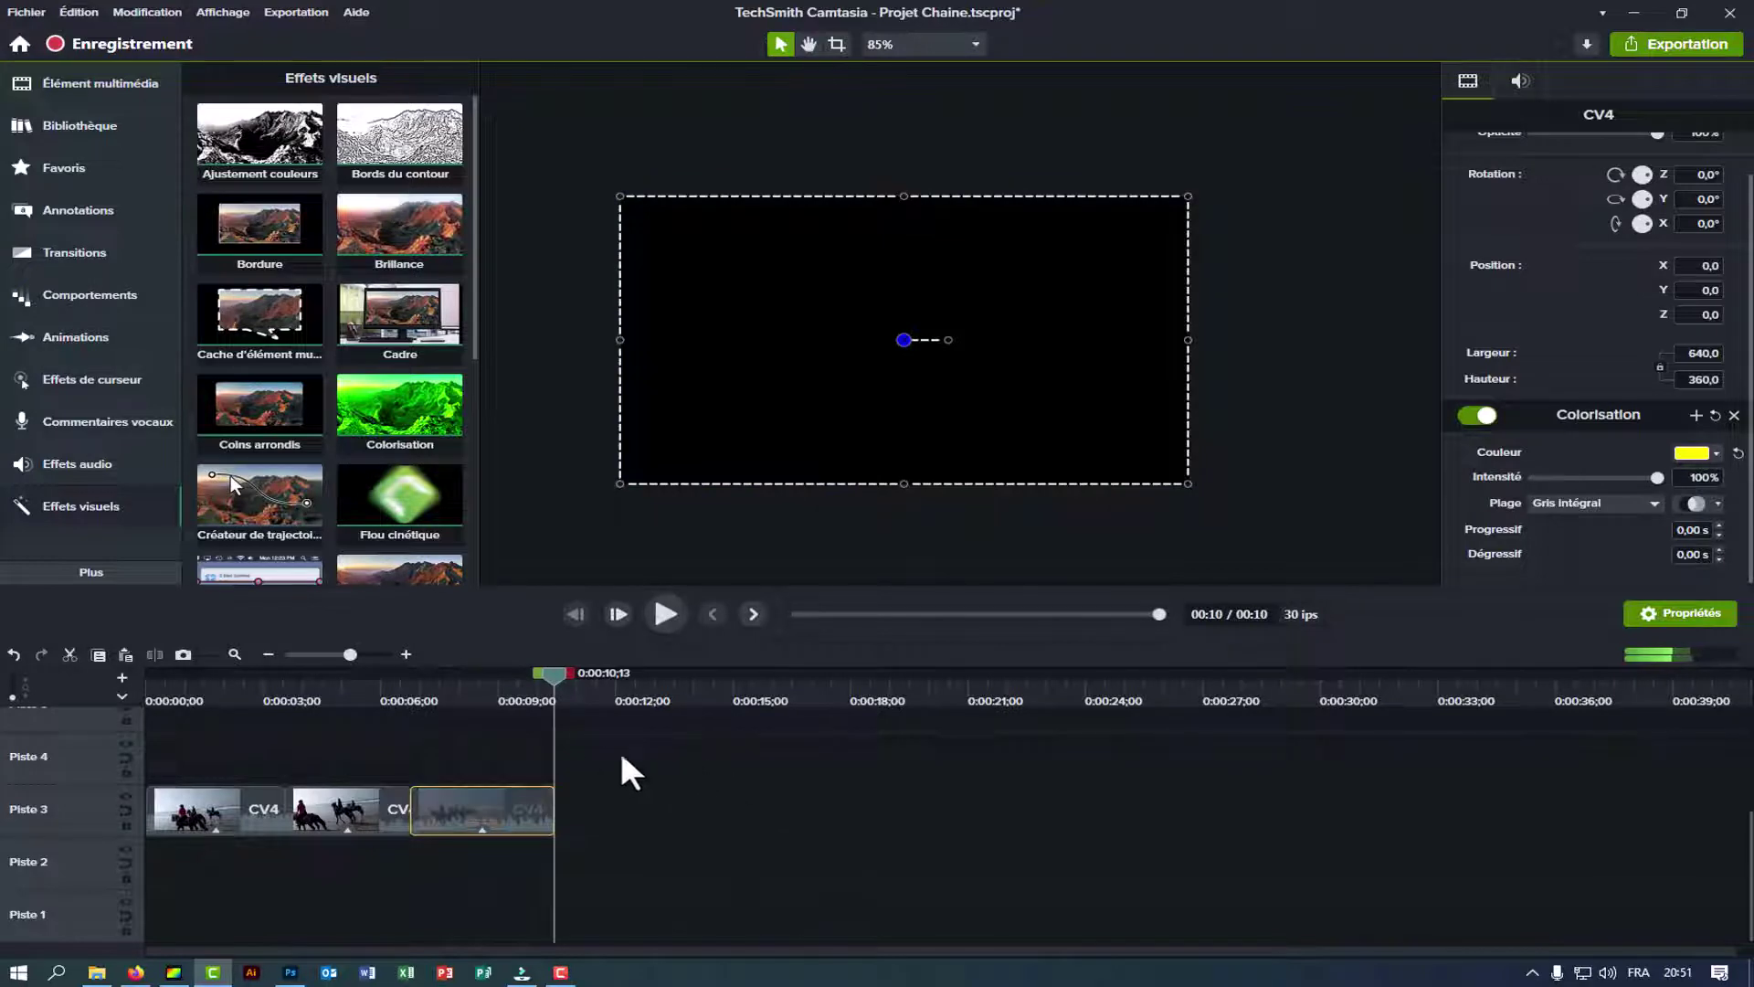
{"action": "left_click_drag", "start_coordinate": [551, 676], "coordinate": [113, 672]}
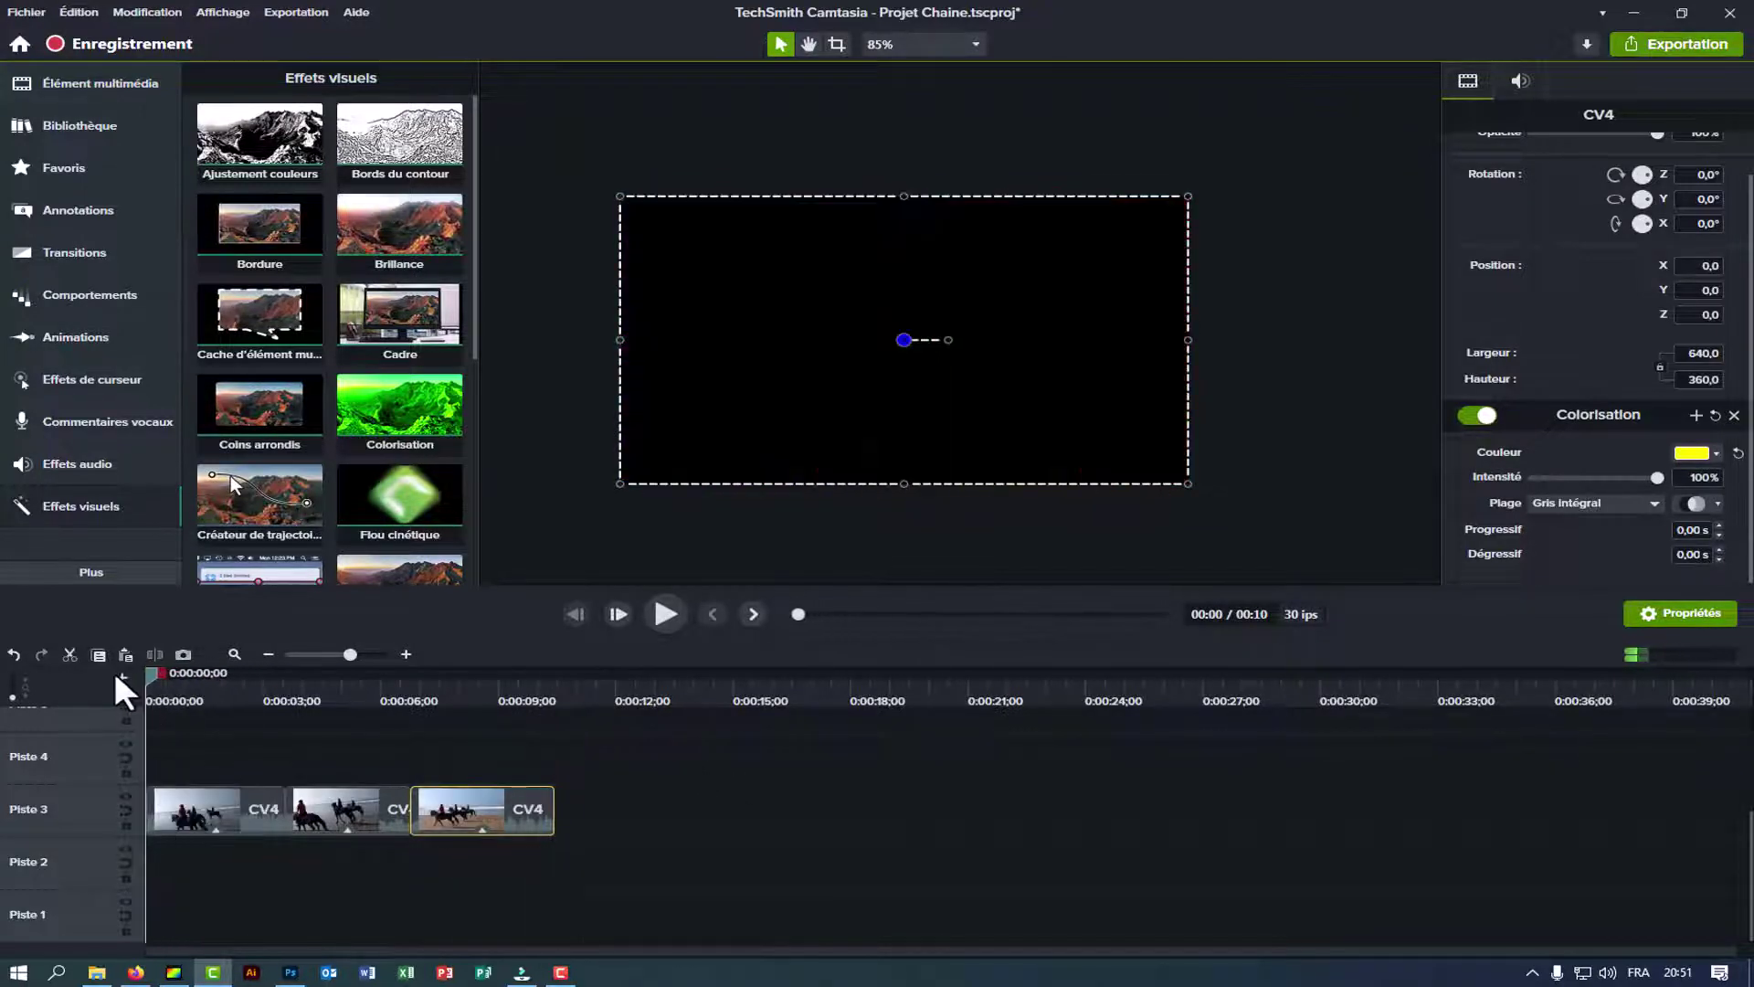
Undo the Colorisation effects and the second CV4 split, and split the clip again at 0:00:06;25.
{"action": "left_click_drag", "start_coordinate": [176, 755], "coordinate": [590, 797]}
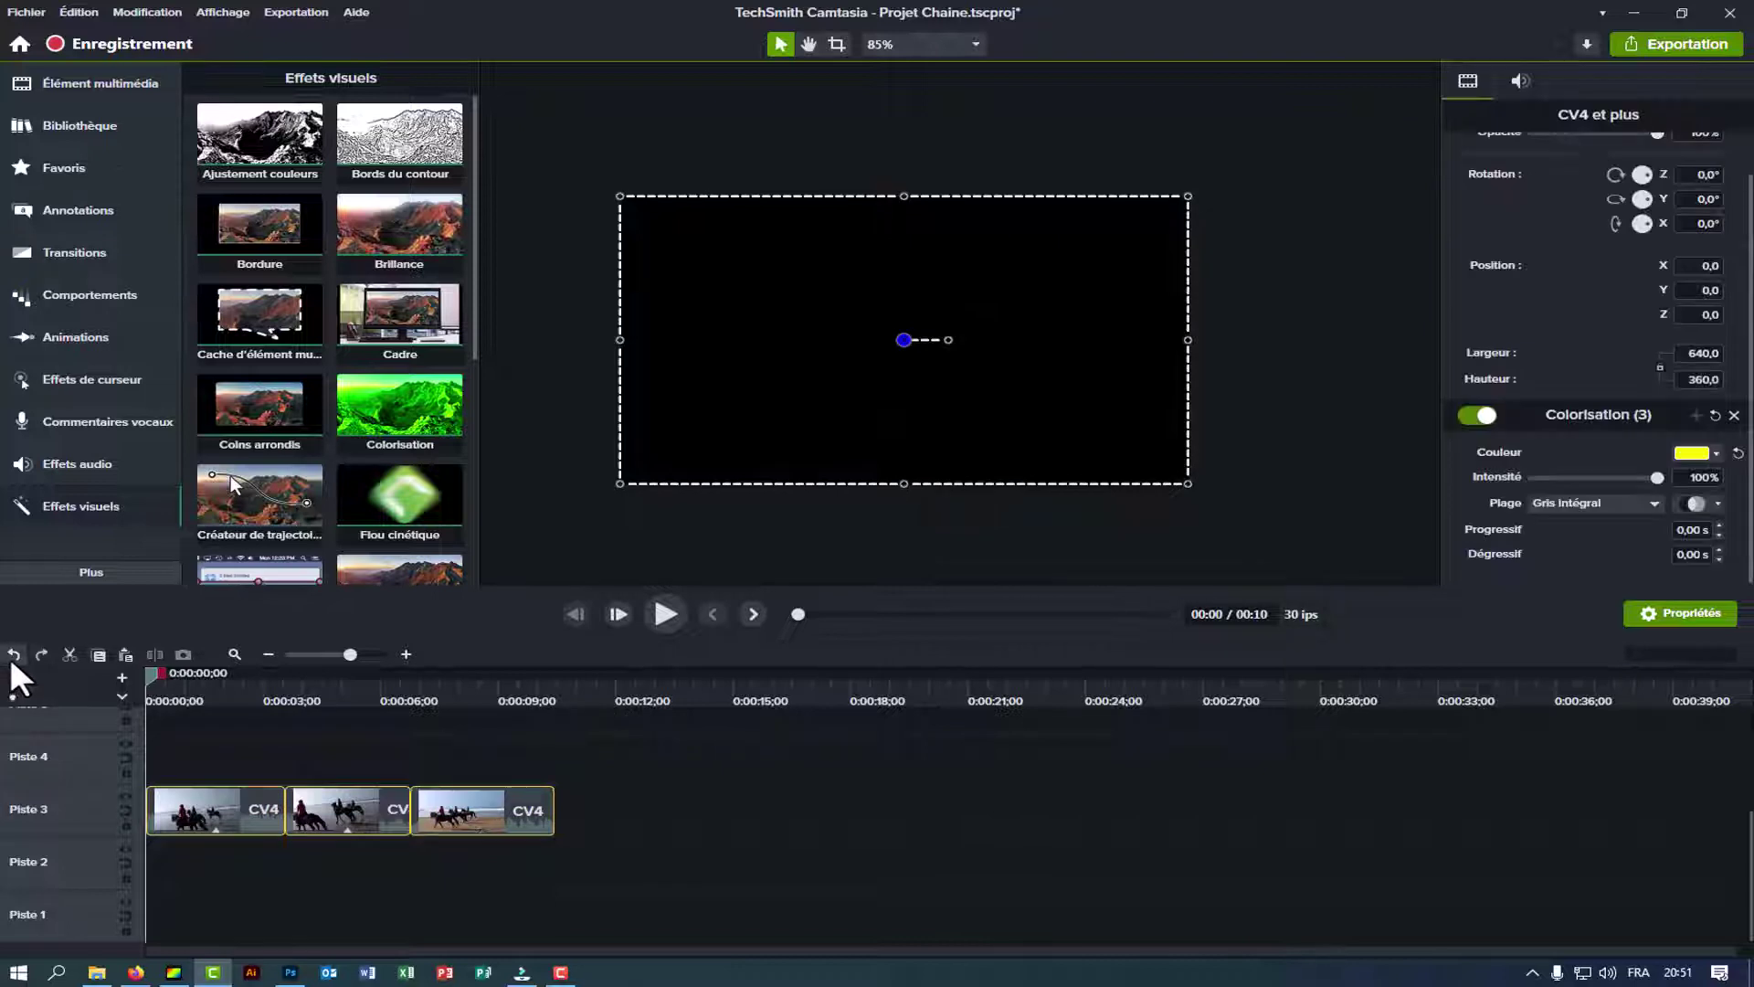
{"action": "left_click", "coordinate": [12, 656]}
{"action": "left_click", "coordinate": [12, 656]}
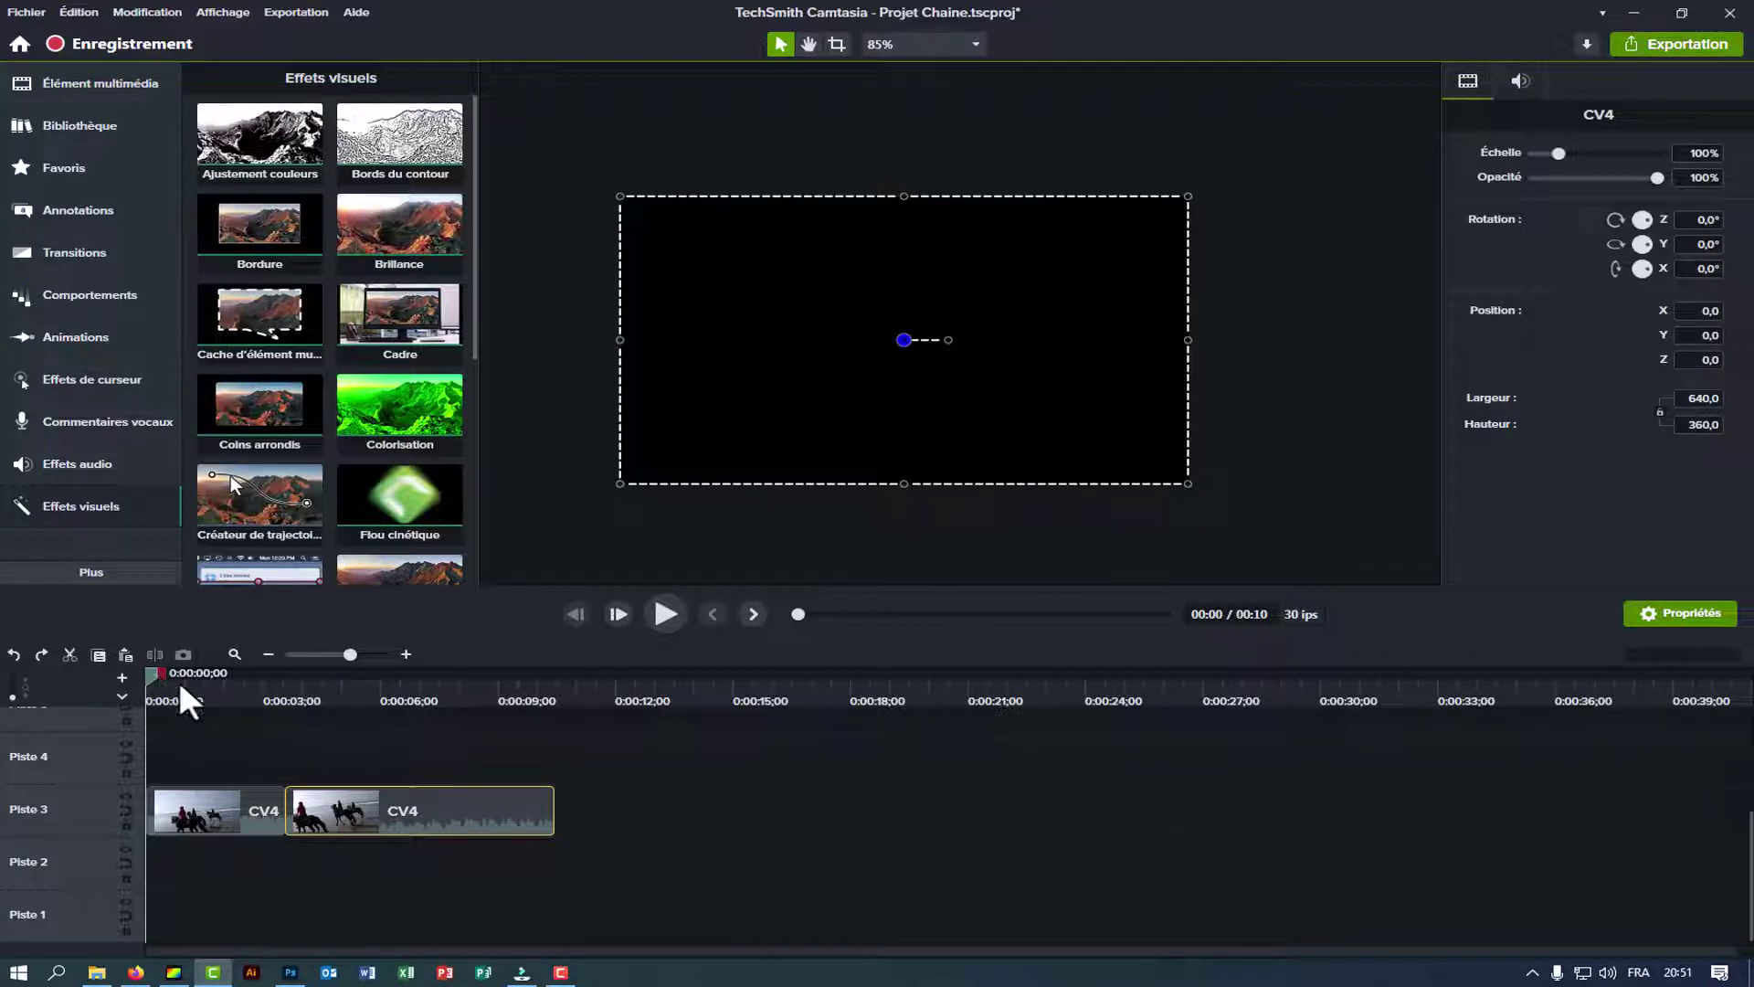
{"action": "left_click_drag", "start_coordinate": [179, 681], "coordinate": [413, 683]}
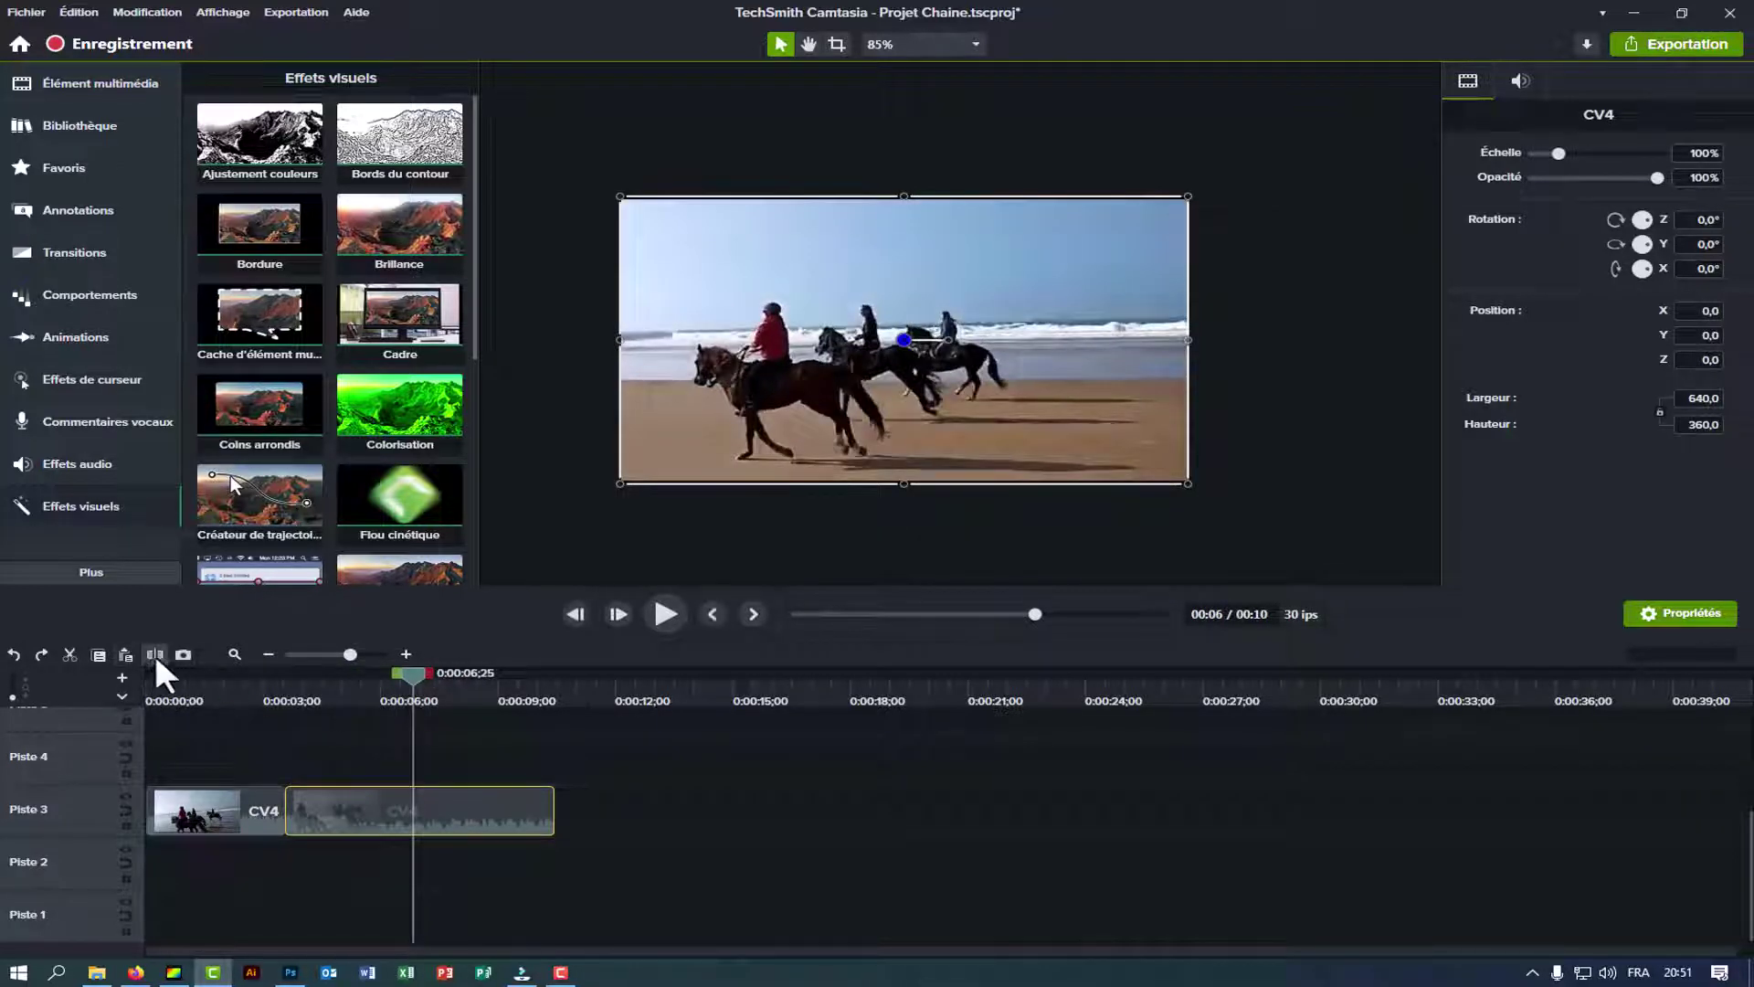
{"action": "left_click", "coordinate": [156, 654]}
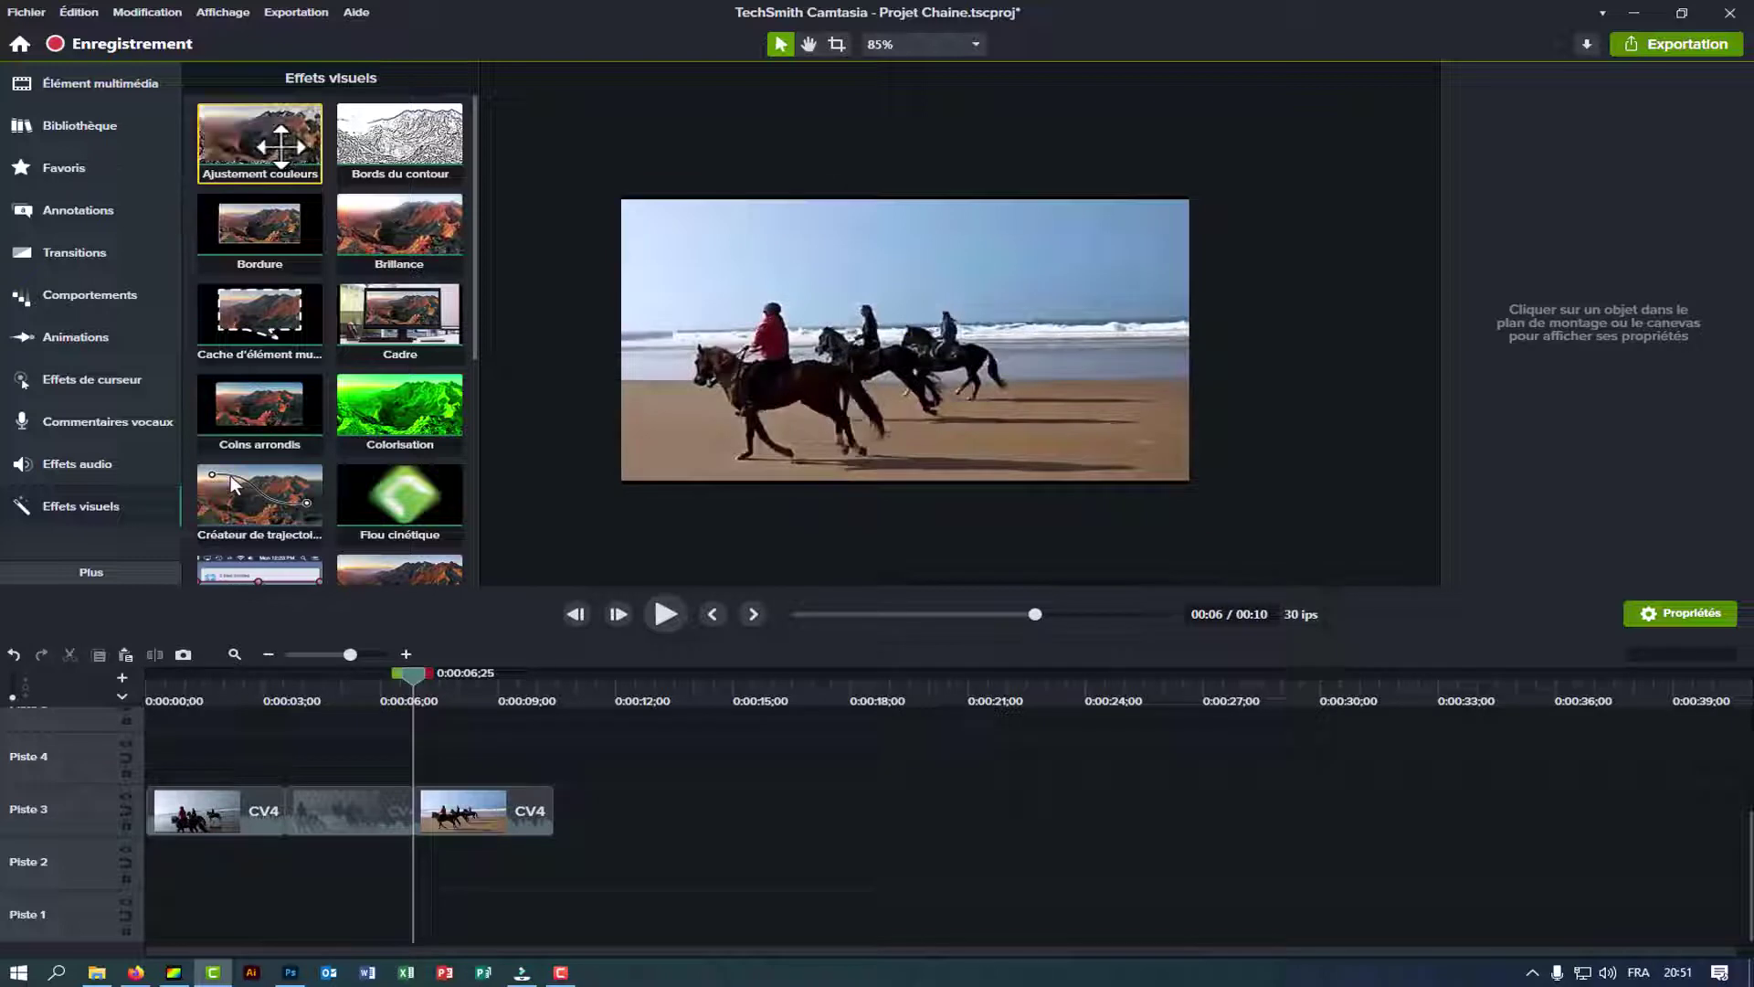
Apply the Ajustement couleurs effect to the first CV4 segment and preview it from the start to 0:00:01;05.
{"action": "left_click_drag", "start_coordinate": [281, 144], "coordinate": [206, 812]}
{"action": "left_click_drag", "start_coordinate": [435, 676], "coordinate": [129, 683]}
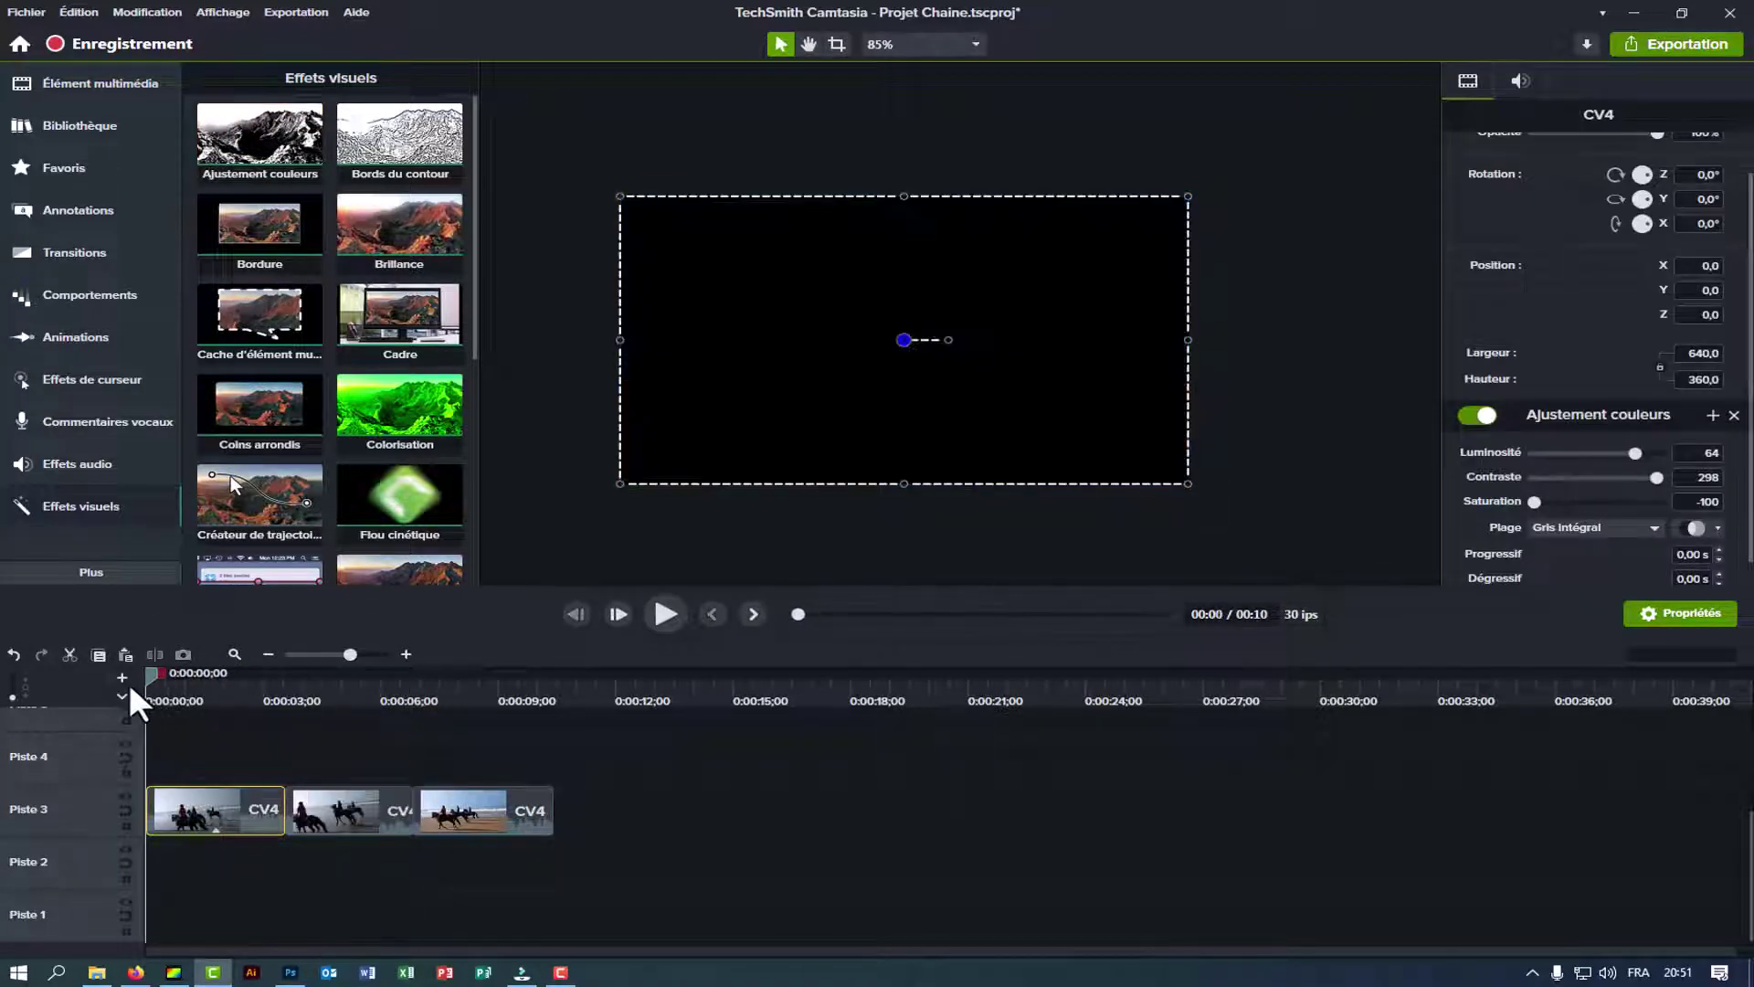
{"action": "left_click", "coordinate": [665, 614]}
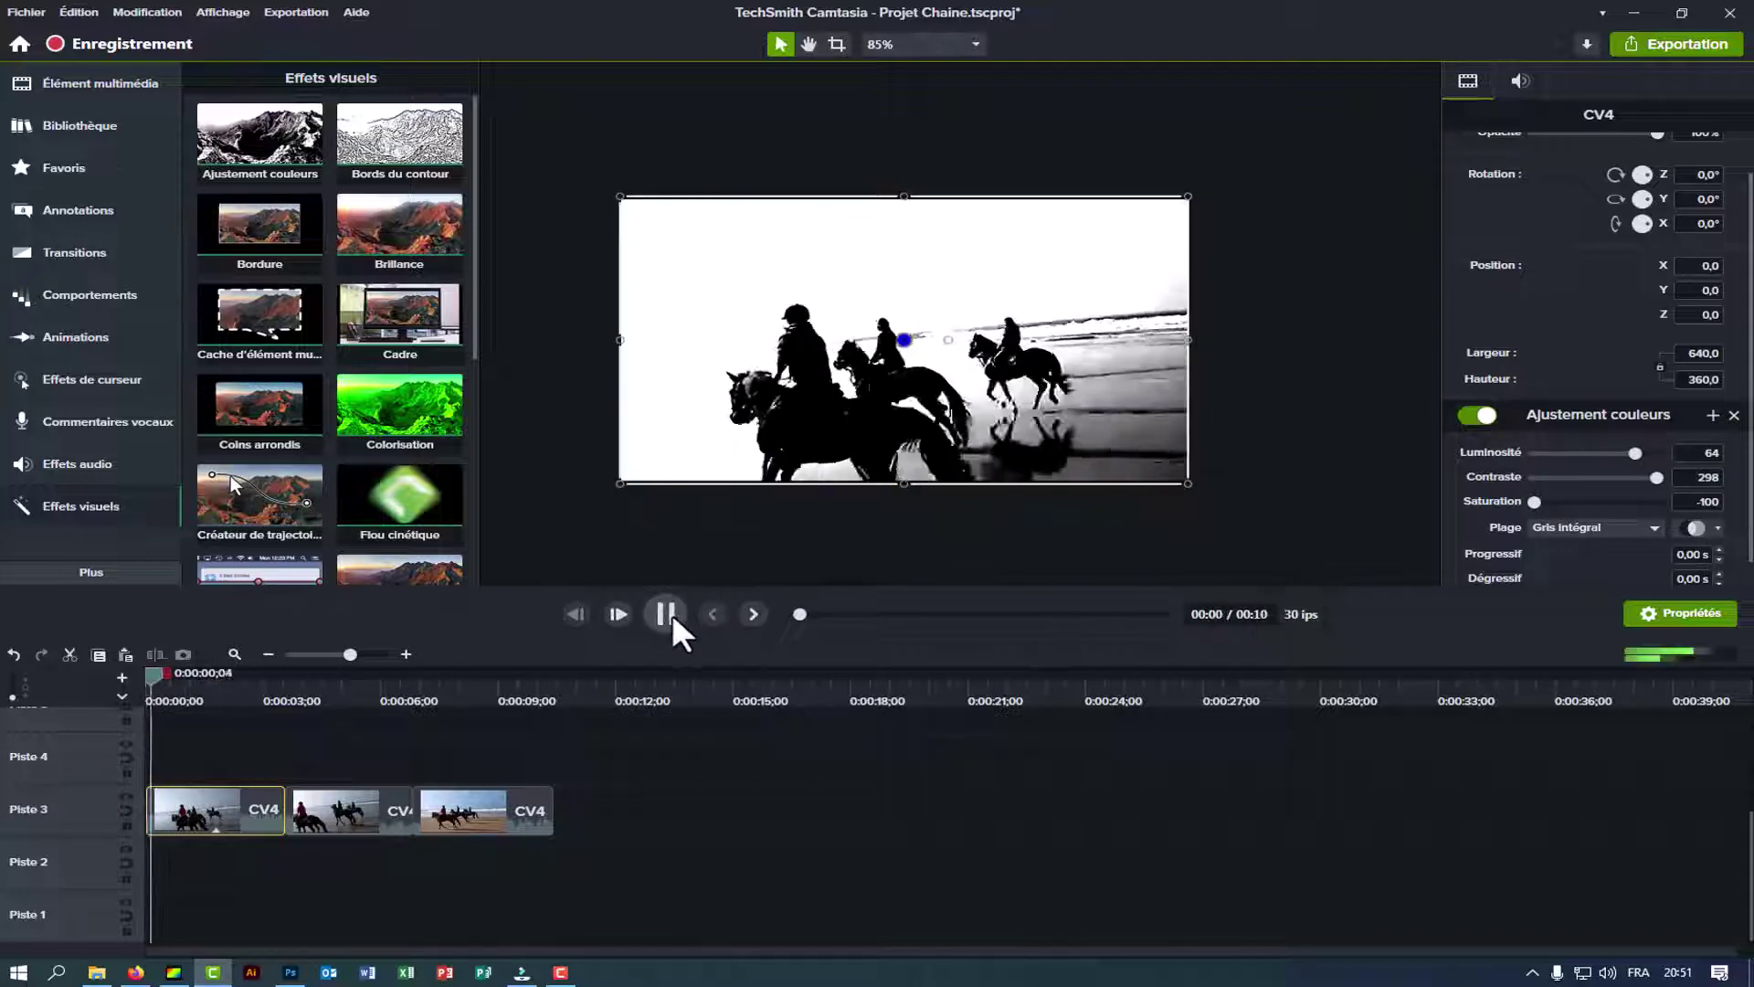
{"action": "left_click", "coordinate": [824, 411]}
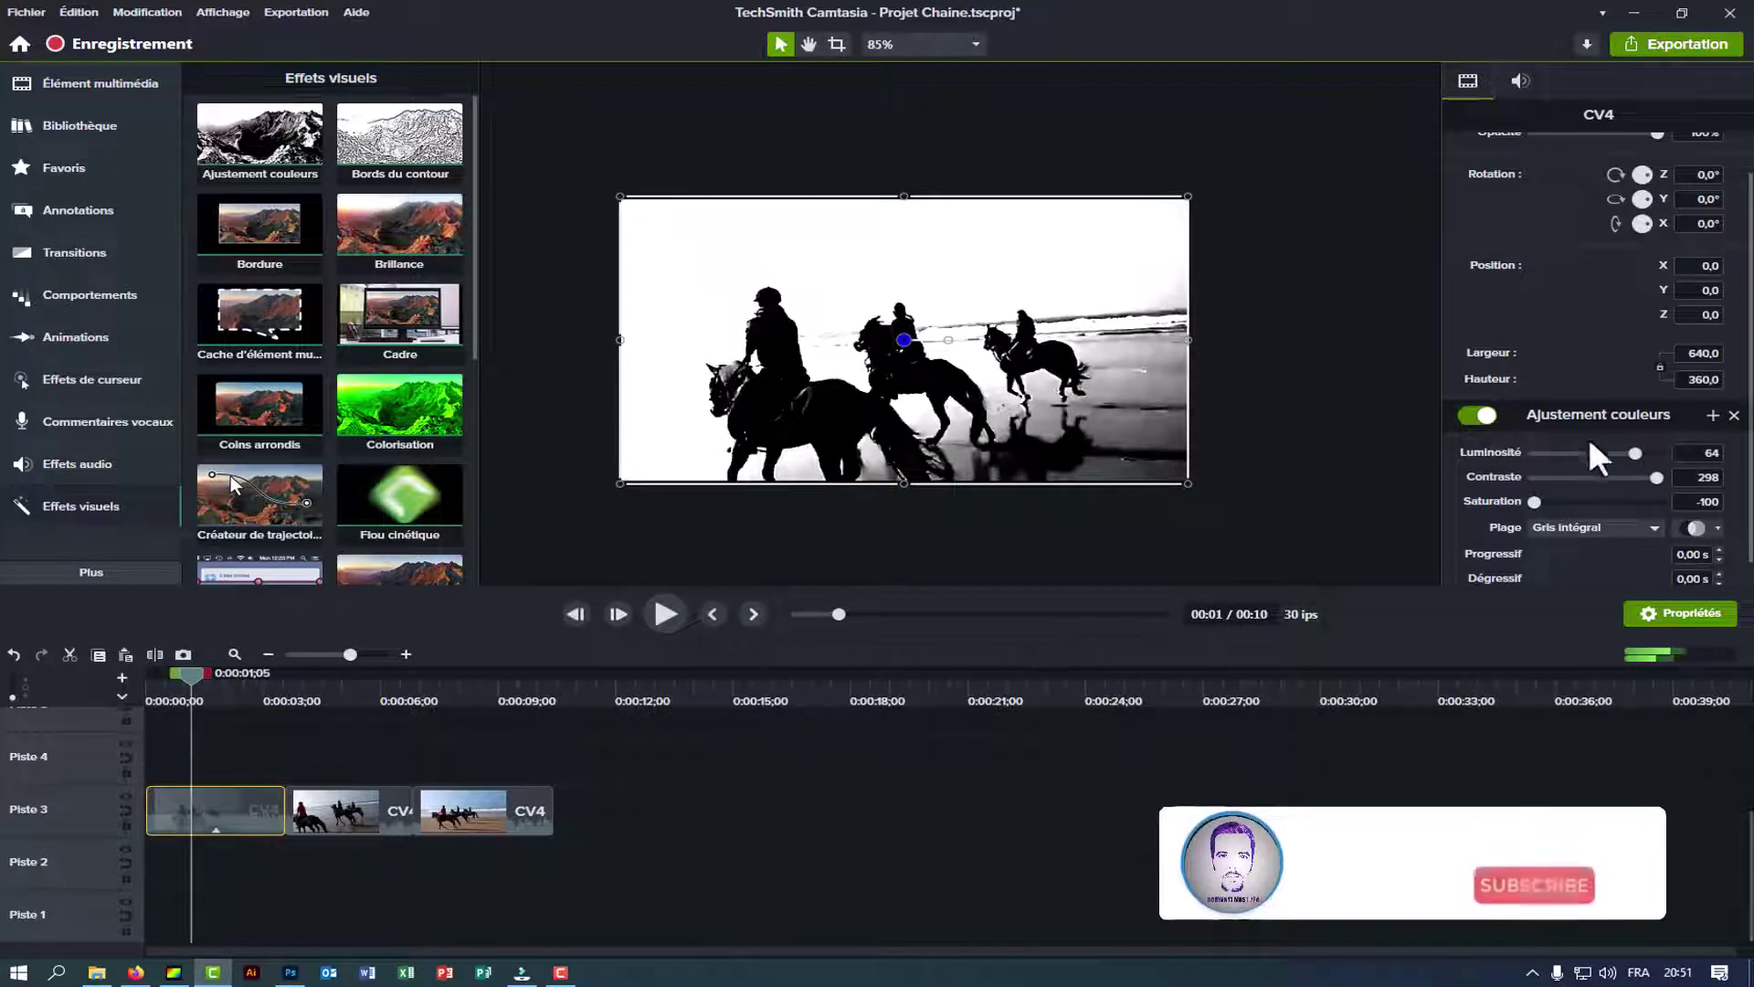
Set the first segment's colour adjustment to Luminosité 8, Contraste 12 and Saturation -88, and play the result.
{"action": "left_click_drag", "start_coordinate": [1634, 453], "coordinate": [1565, 476]}
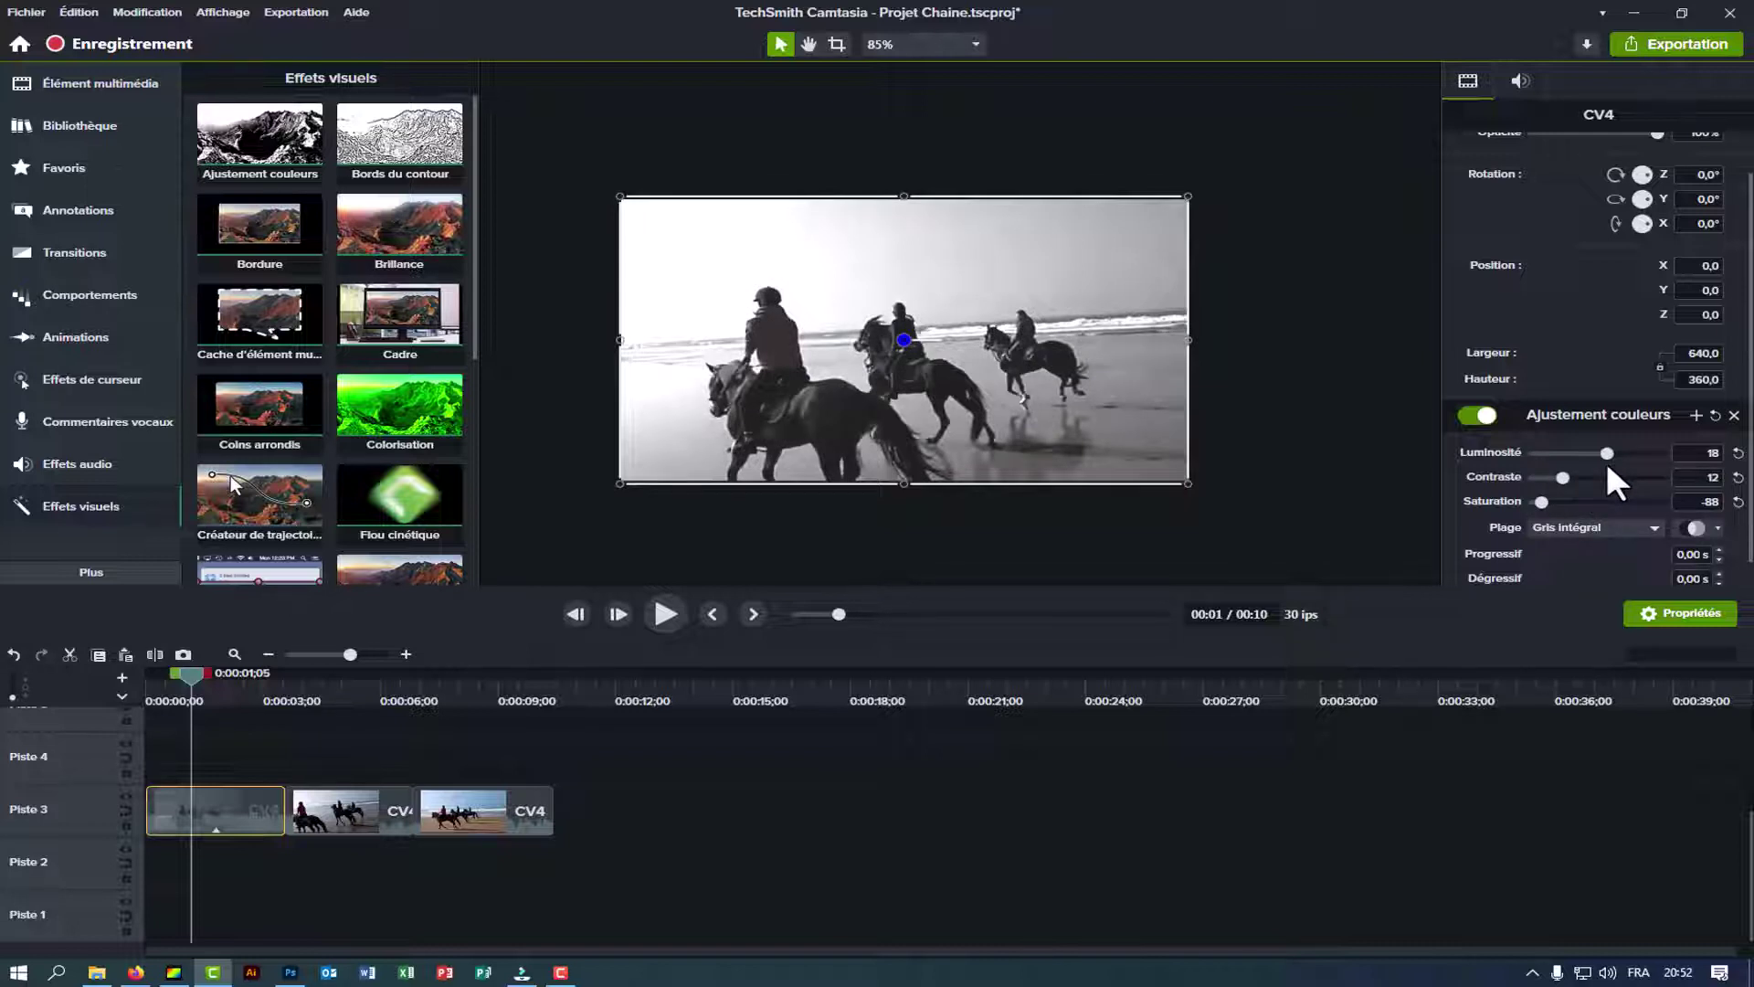
{"action": "left_click_drag", "start_coordinate": [1607, 453], "coordinate": [1599, 452]}
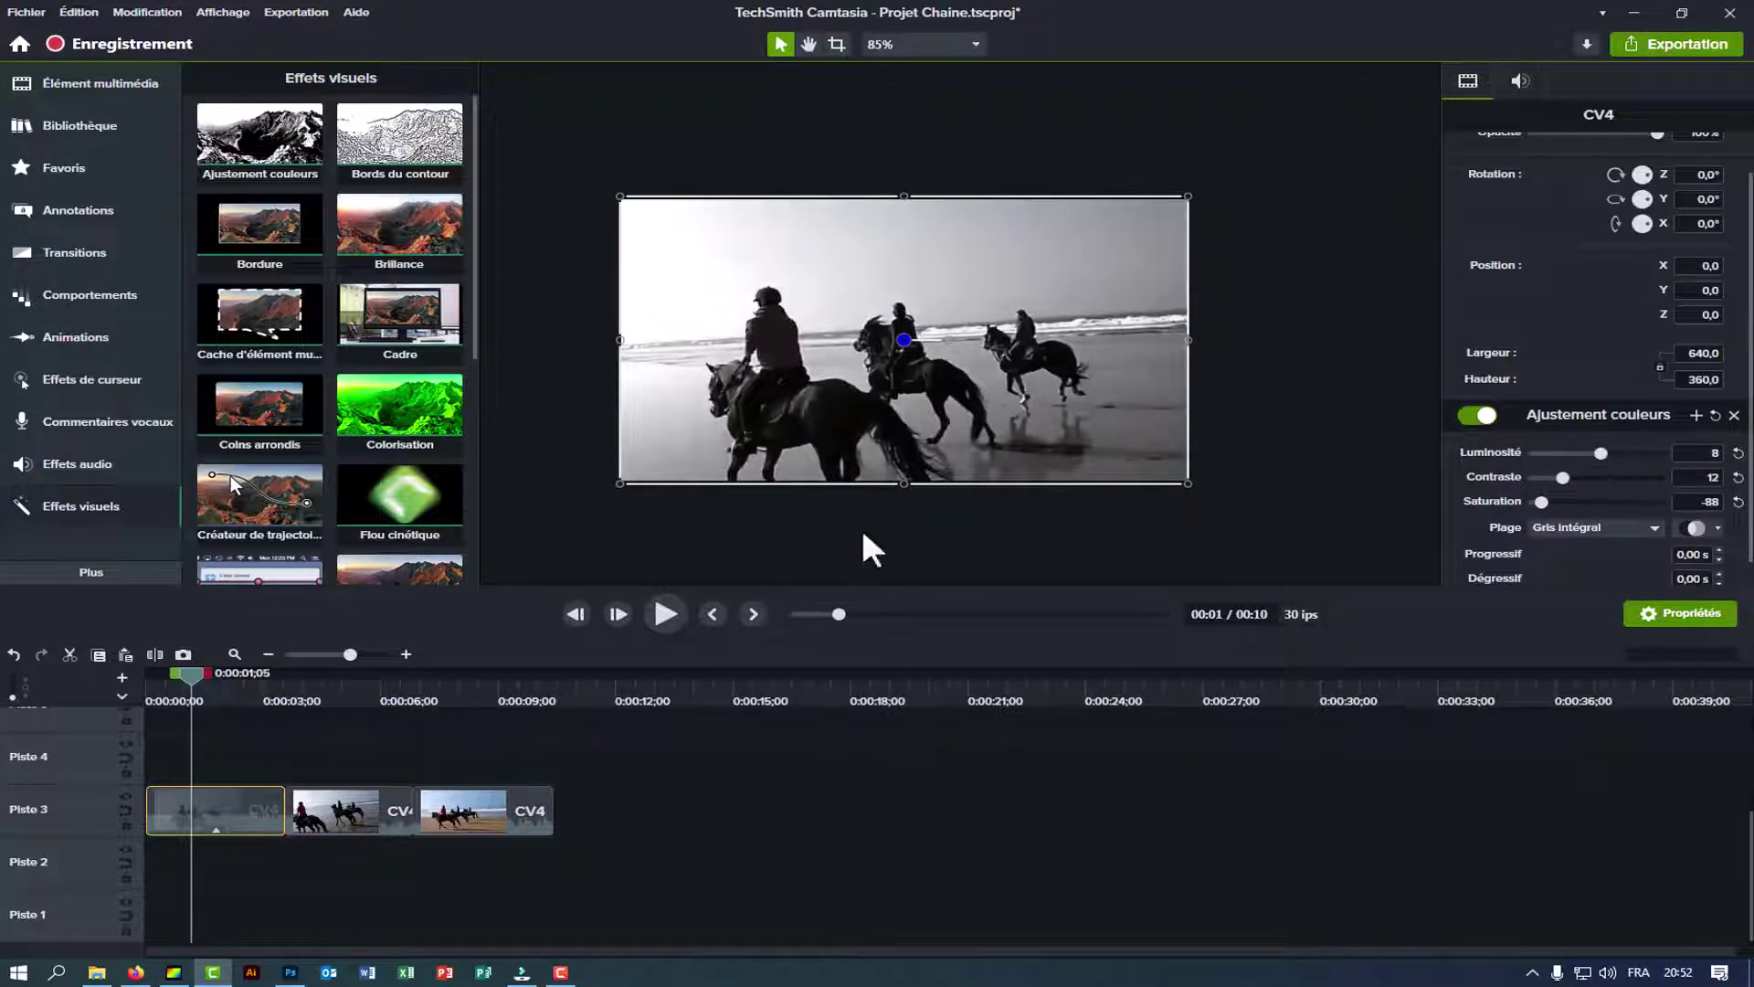
{"action": "left_click", "coordinate": [661, 613]}
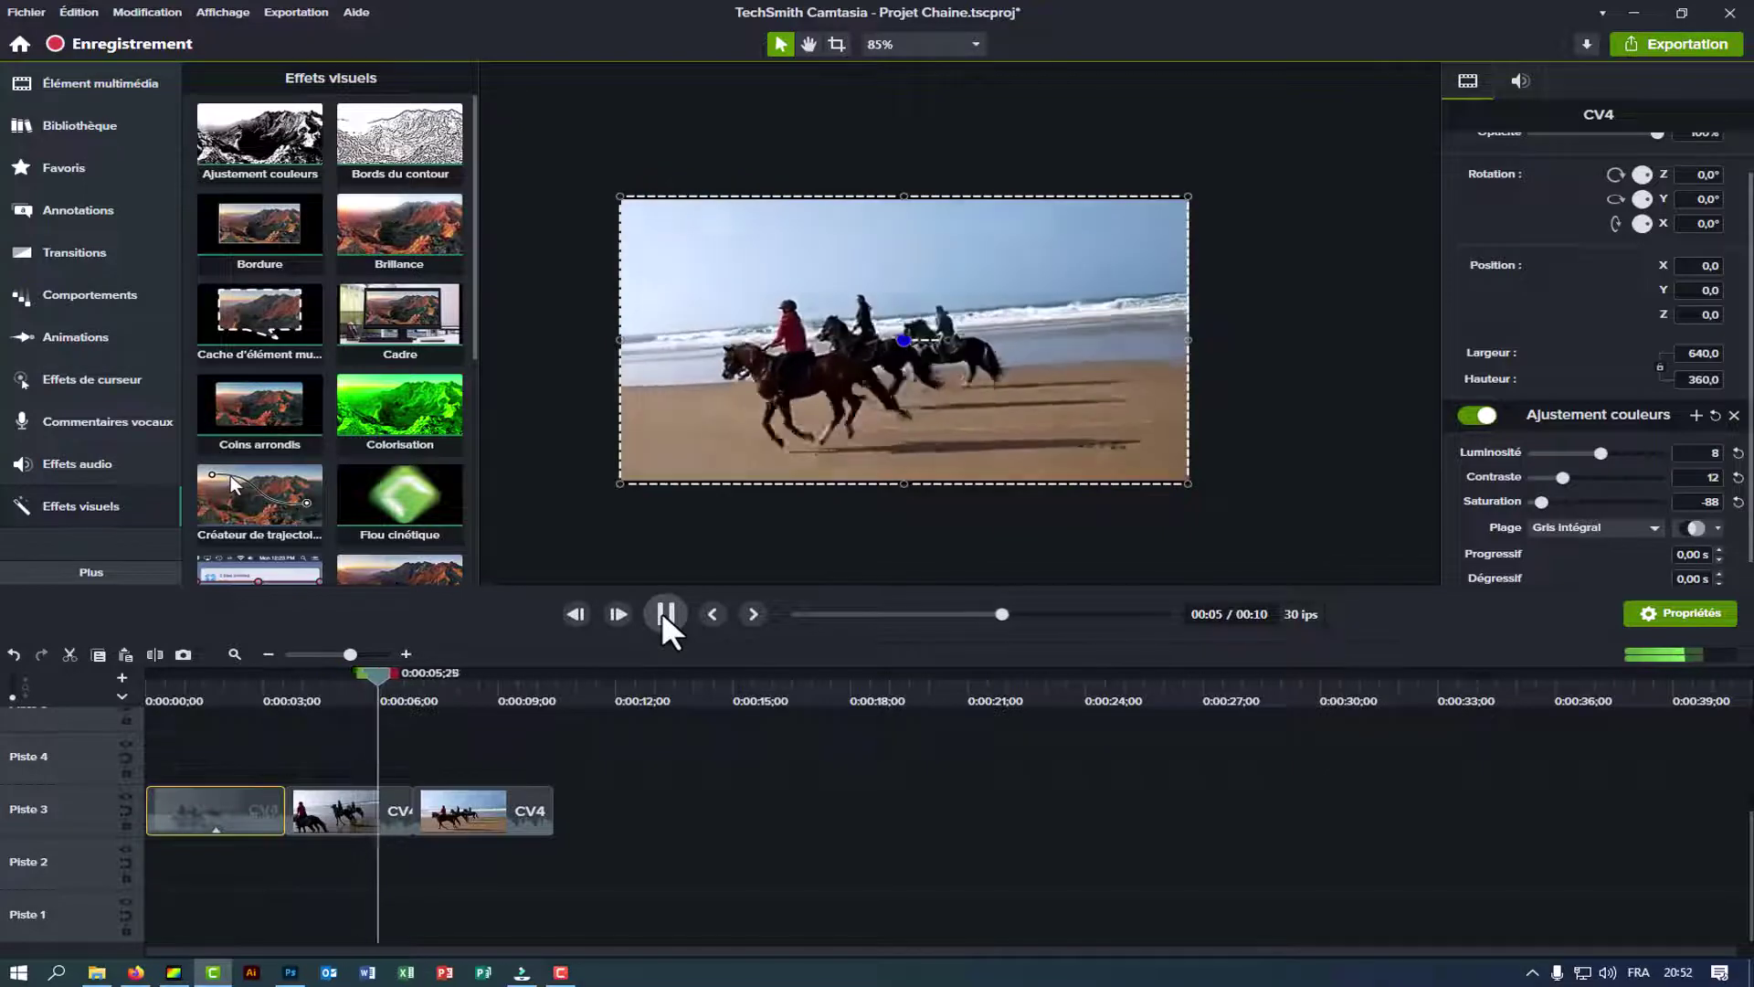
{"action": "left_click", "coordinate": [661, 611]}
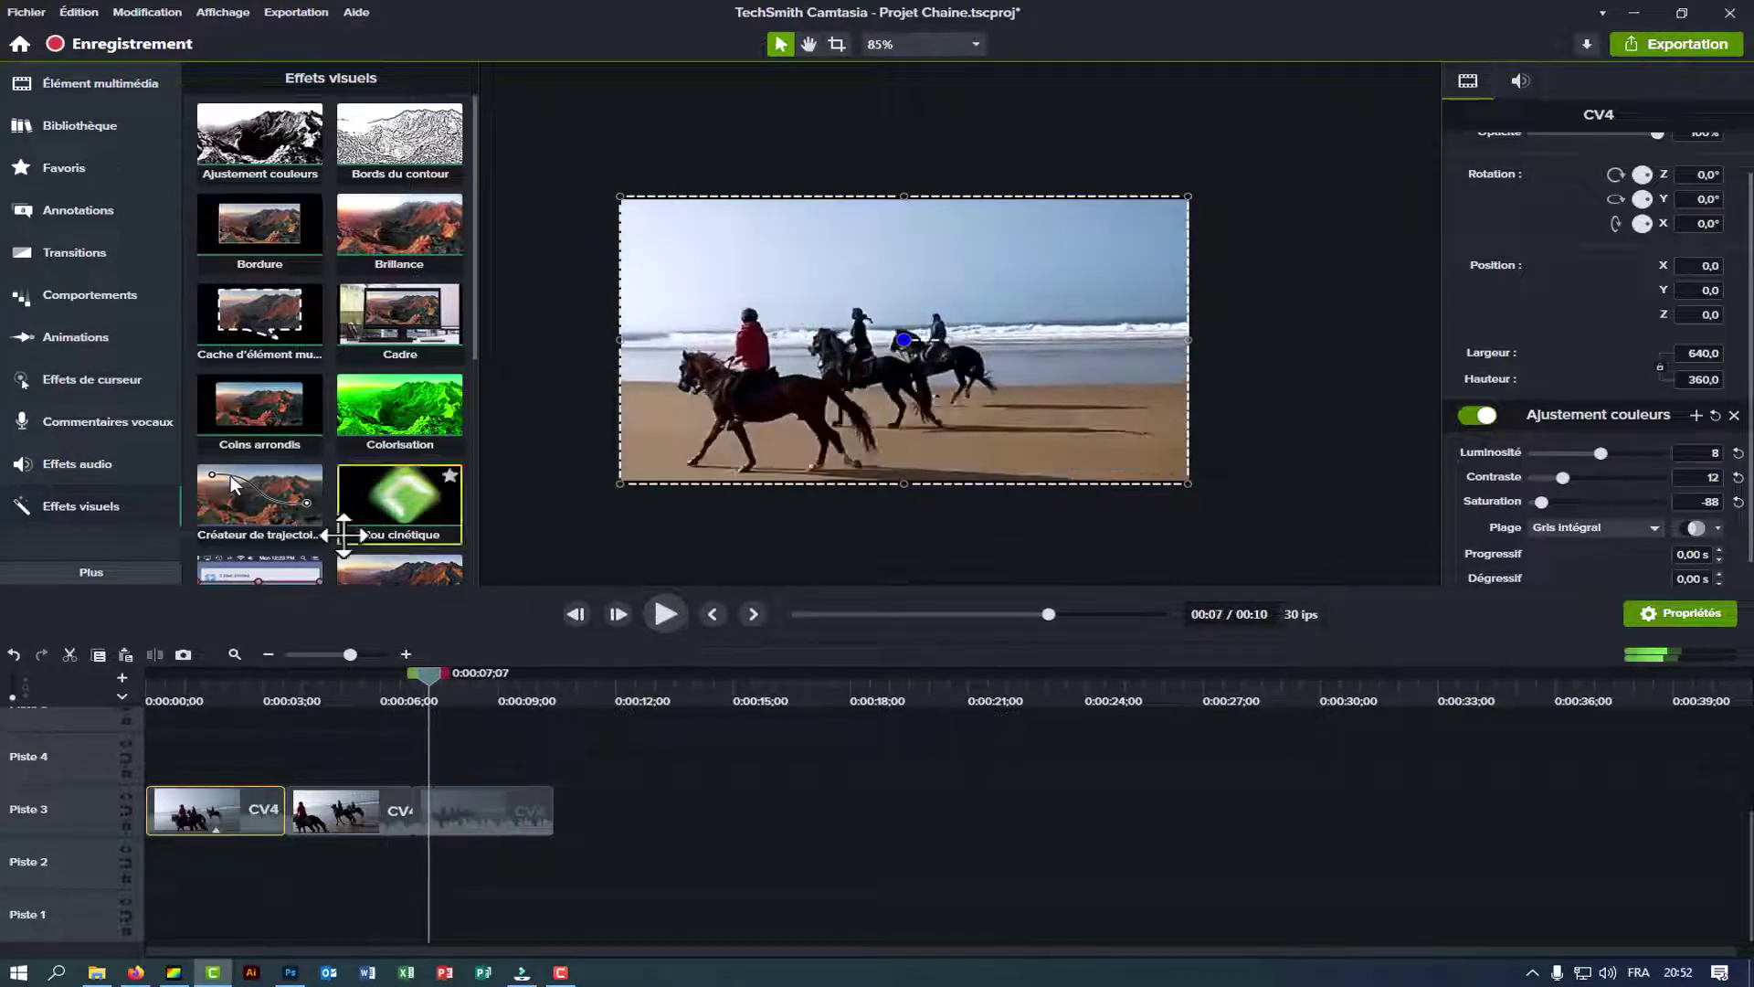
Apply the Ombre portée effect to the second CV4 segment and move the playhead to 0:00:03;21.
{"action": "scroll", "coordinate": [309, 466], "scroll_direction": "down", "scroll_amount": 1}
{"action": "scroll", "coordinate": [309, 466], "scroll_direction": "down", "scroll_amount": 2}
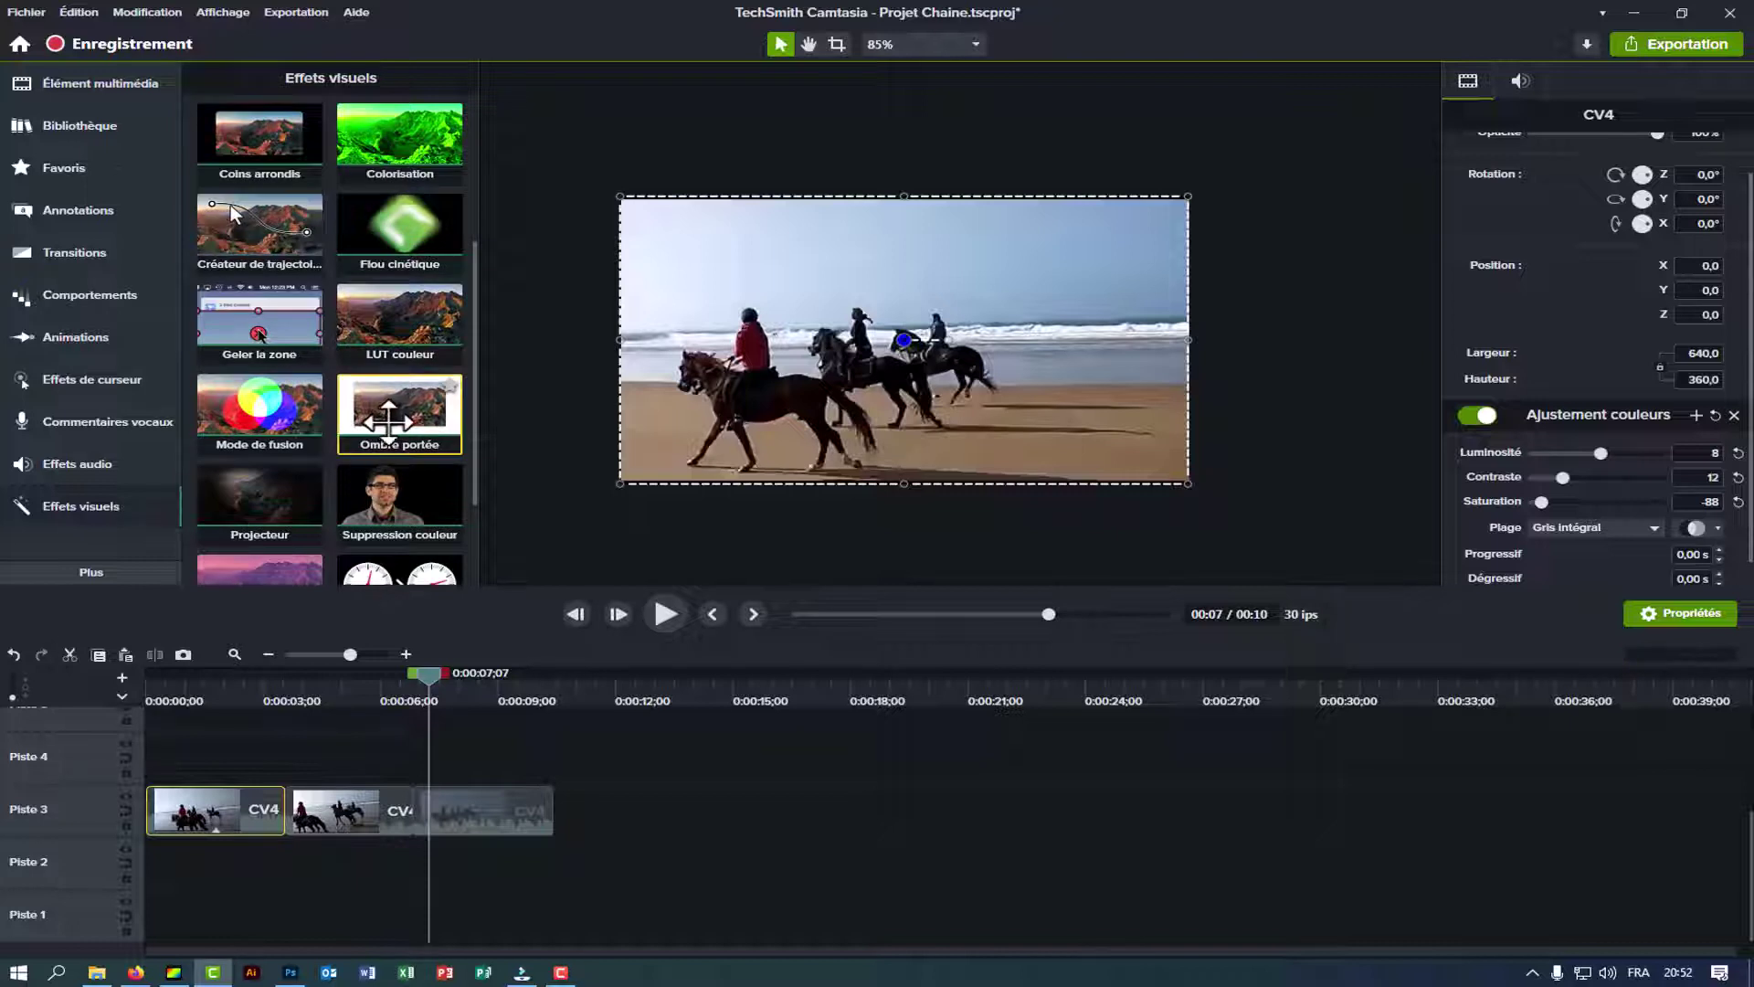
{"action": "left_click_drag", "start_coordinate": [376, 441], "coordinate": [353, 791]}
{"action": "left_click_drag", "start_coordinate": [430, 688], "coordinate": [288, 679]}
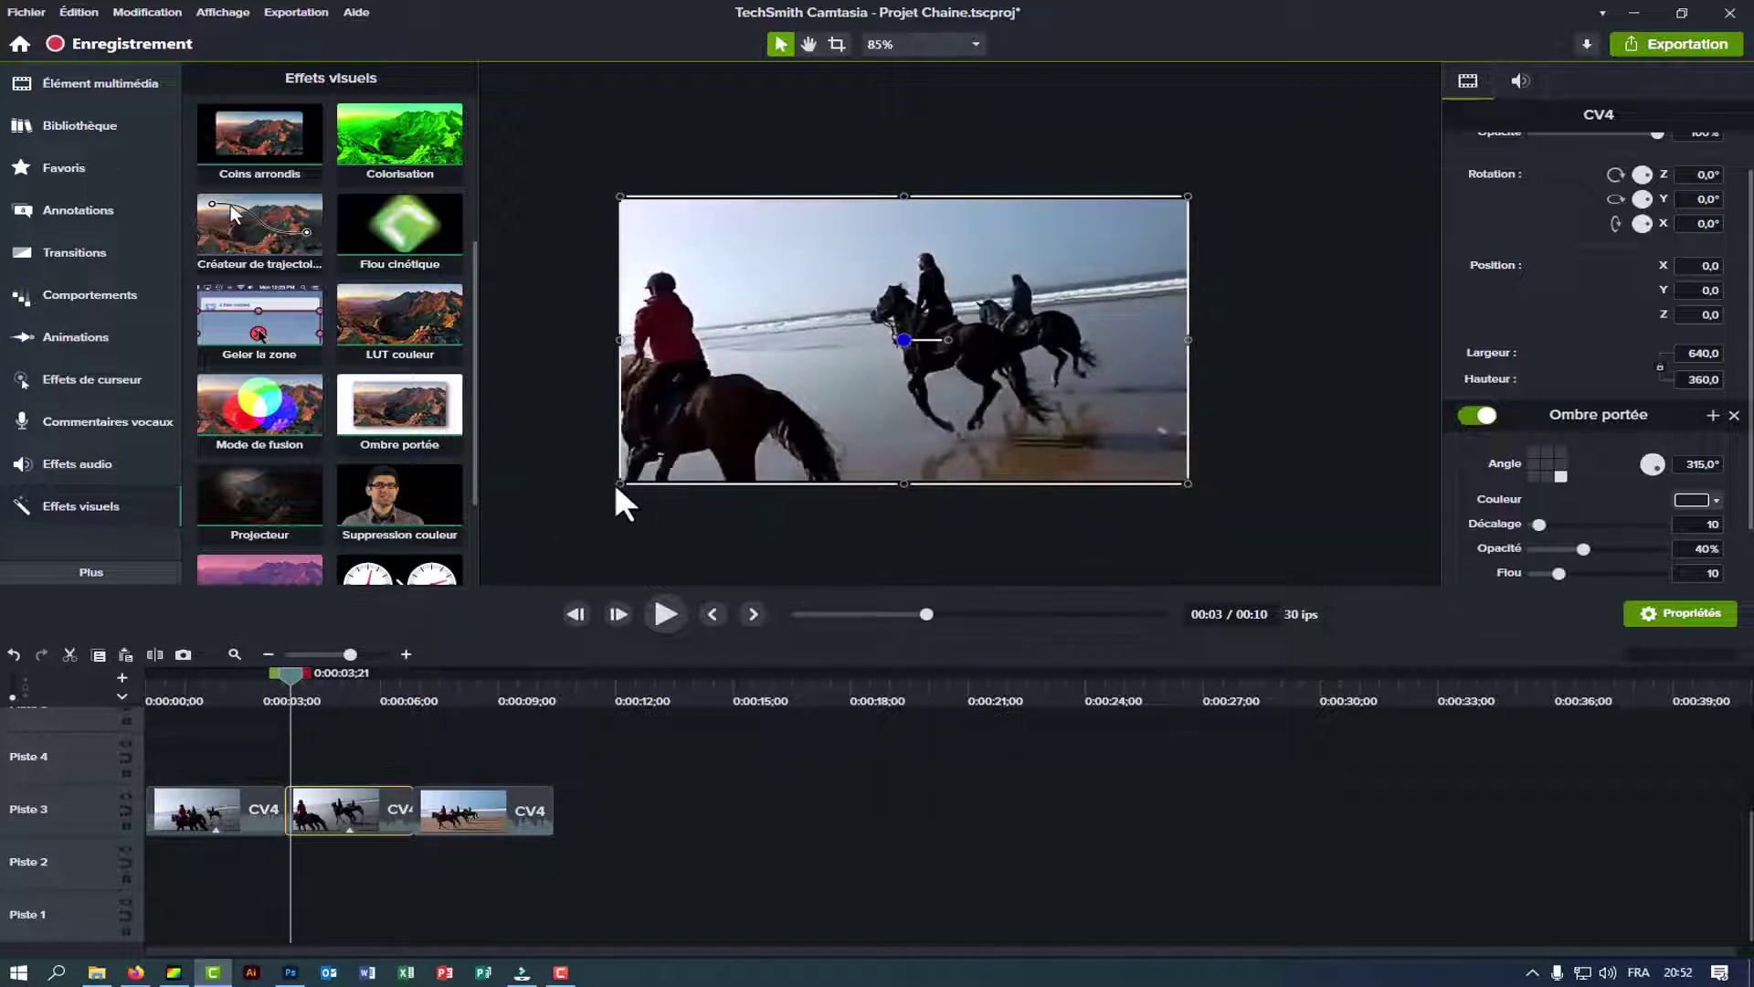
Shrink the second segment on the canvas to about 535 by 301 and centre it at position 0, 0.
{"action": "left_click_drag", "start_coordinate": [618, 487], "coordinate": [713, 436]}
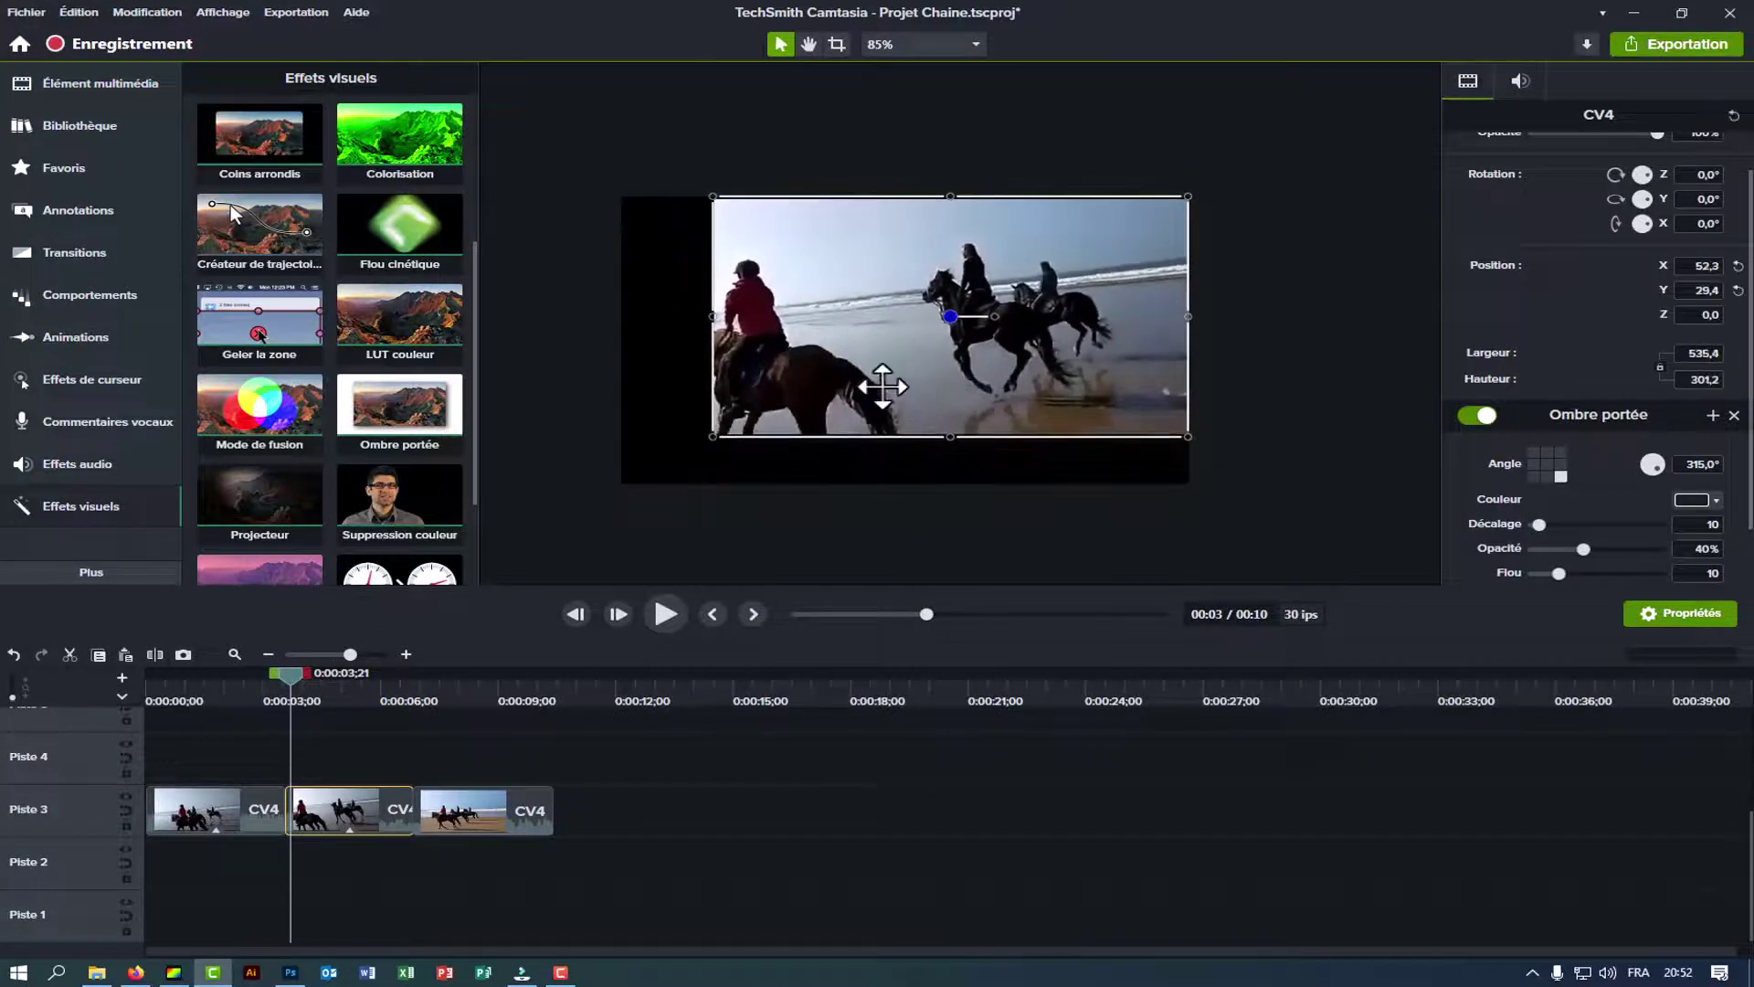
{"action": "left_click_drag", "start_coordinate": [882, 387], "coordinate": [837, 400]}
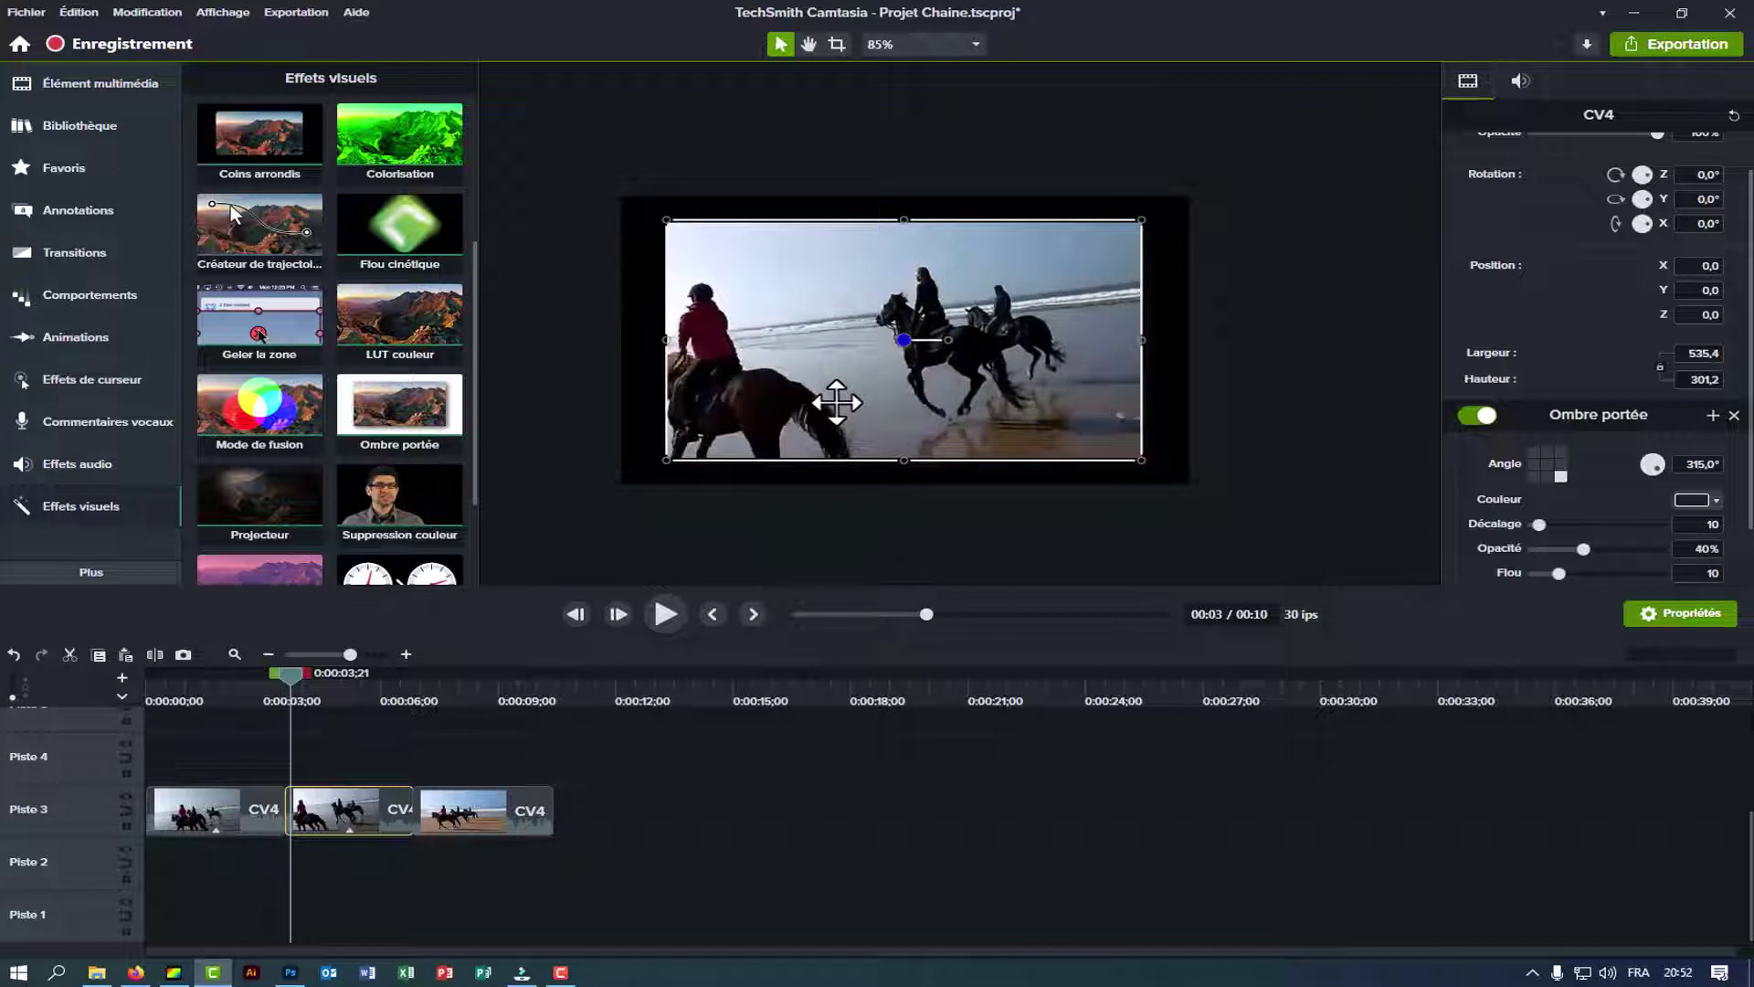
{"action": "left_click", "coordinate": [1162, 434]}
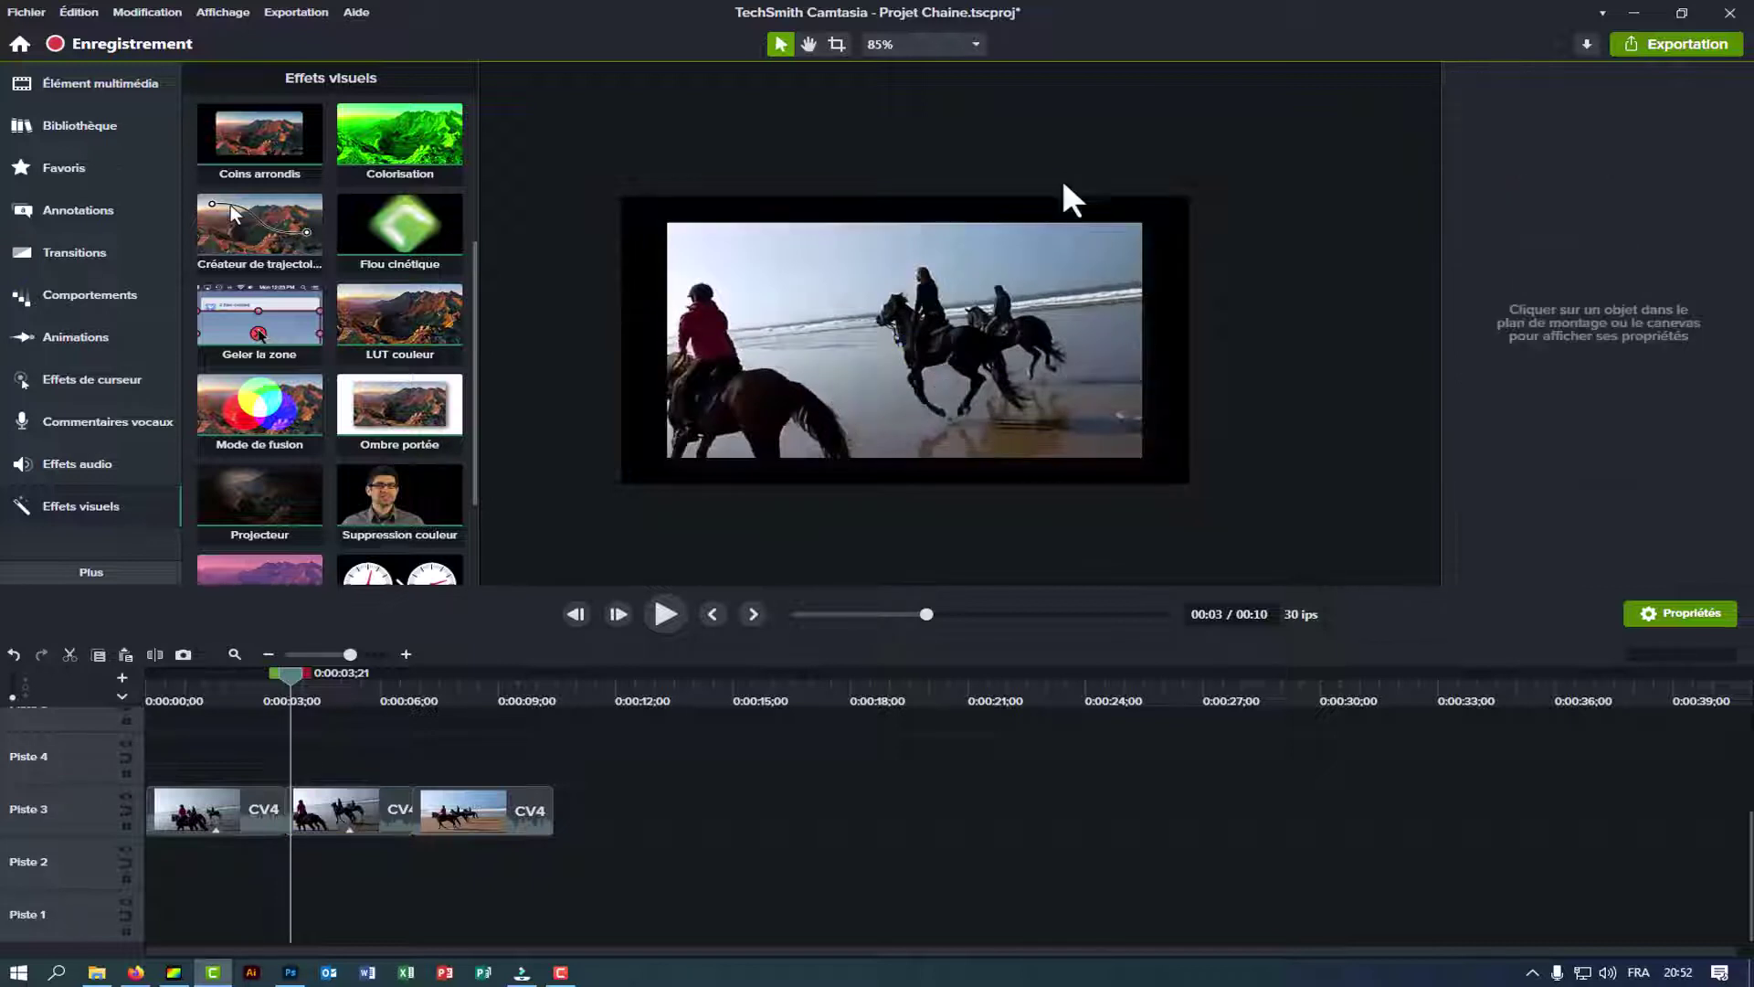
Change the canvas colour in the project settings to green, #1BCE80, and apply it.
{"action": "left_click", "coordinate": [976, 44]}
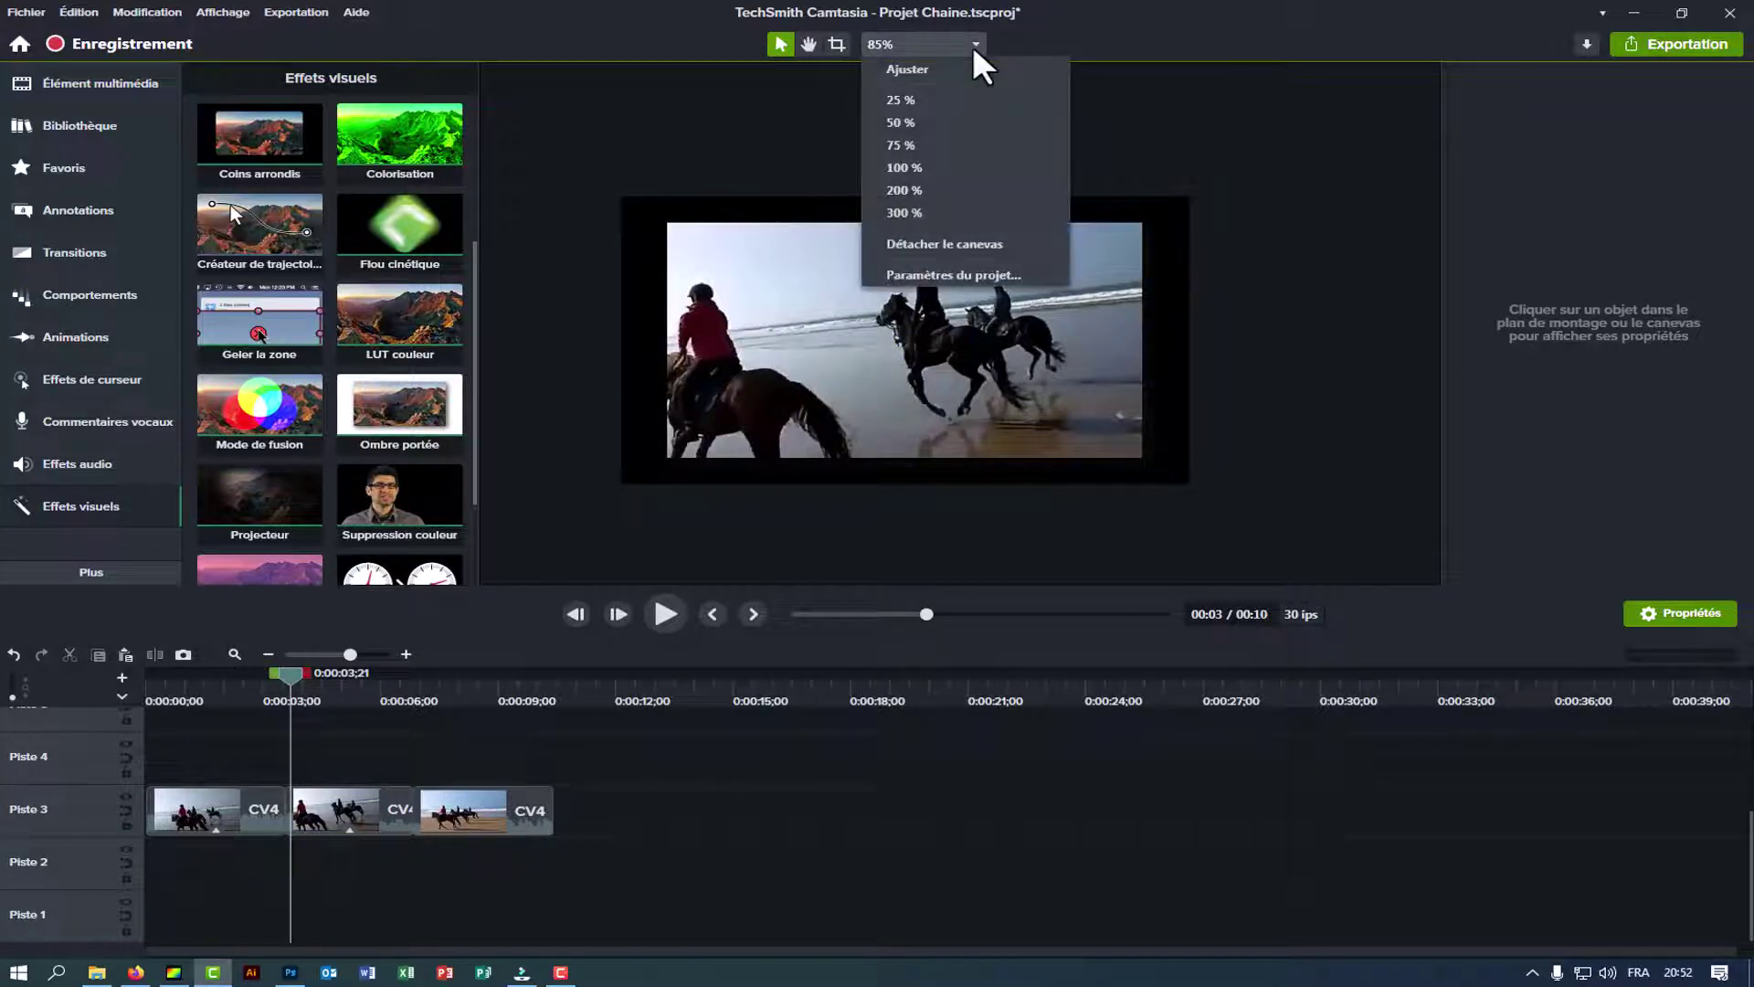
{"action": "left_click", "coordinate": [957, 276]}
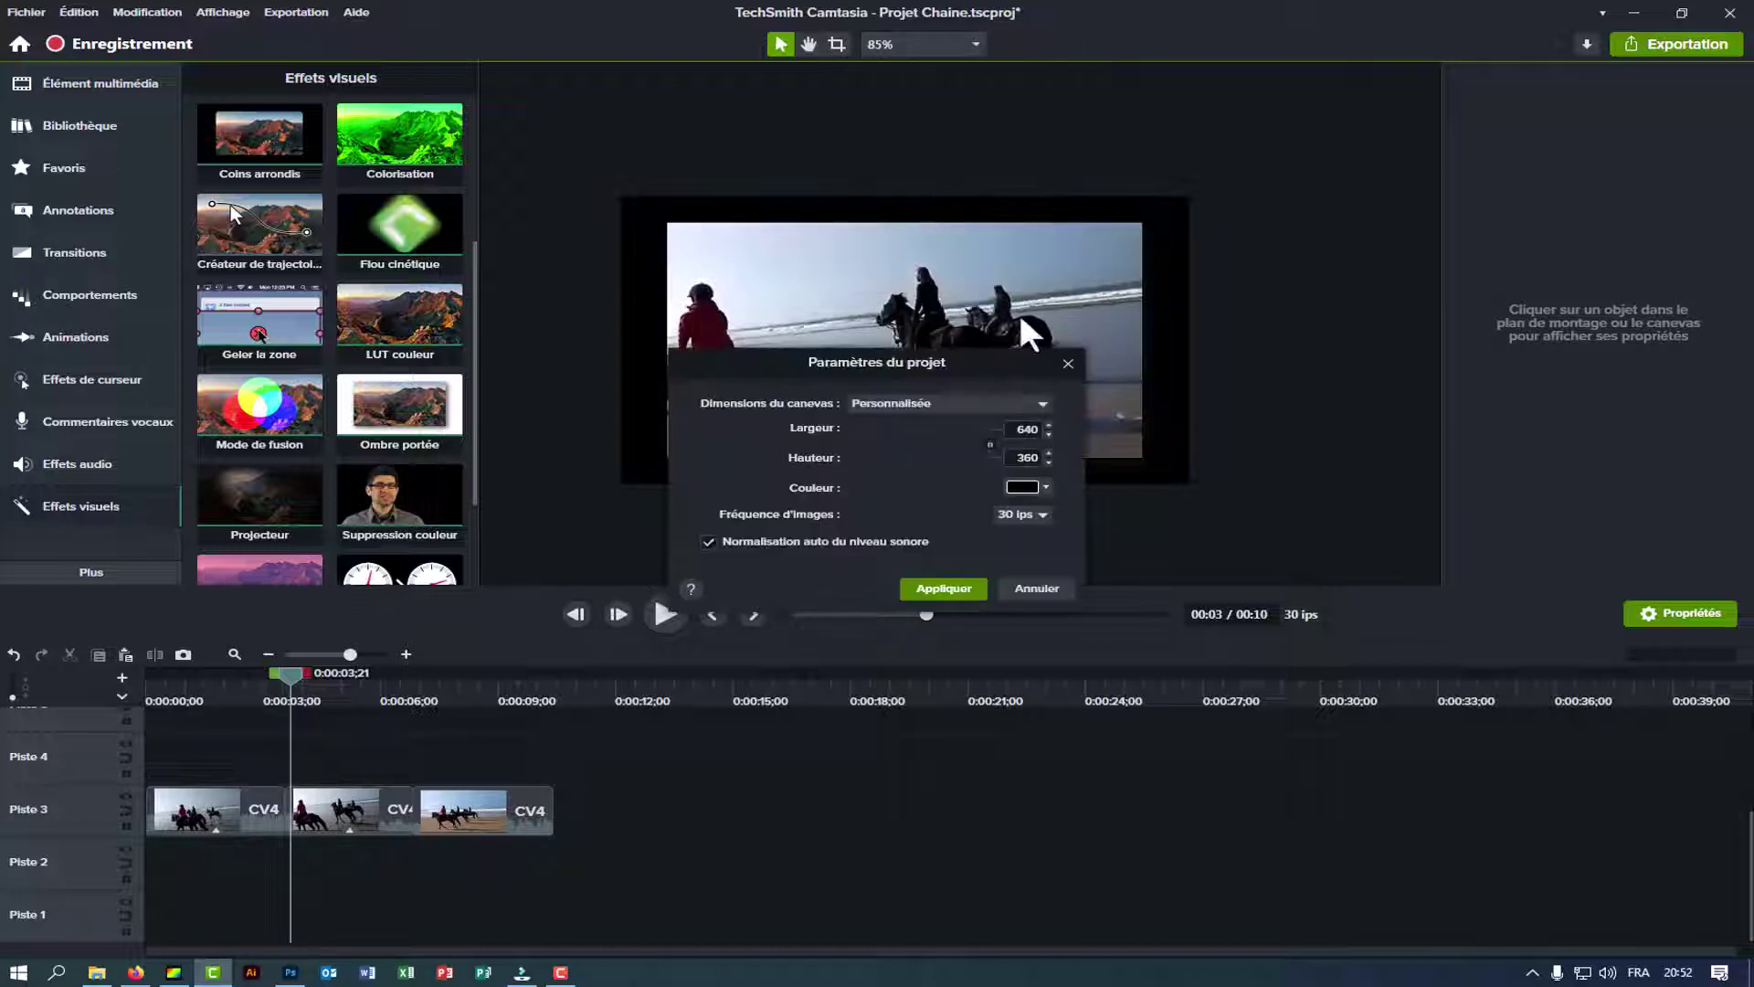
{"action": "left_click", "coordinate": [1045, 486]}
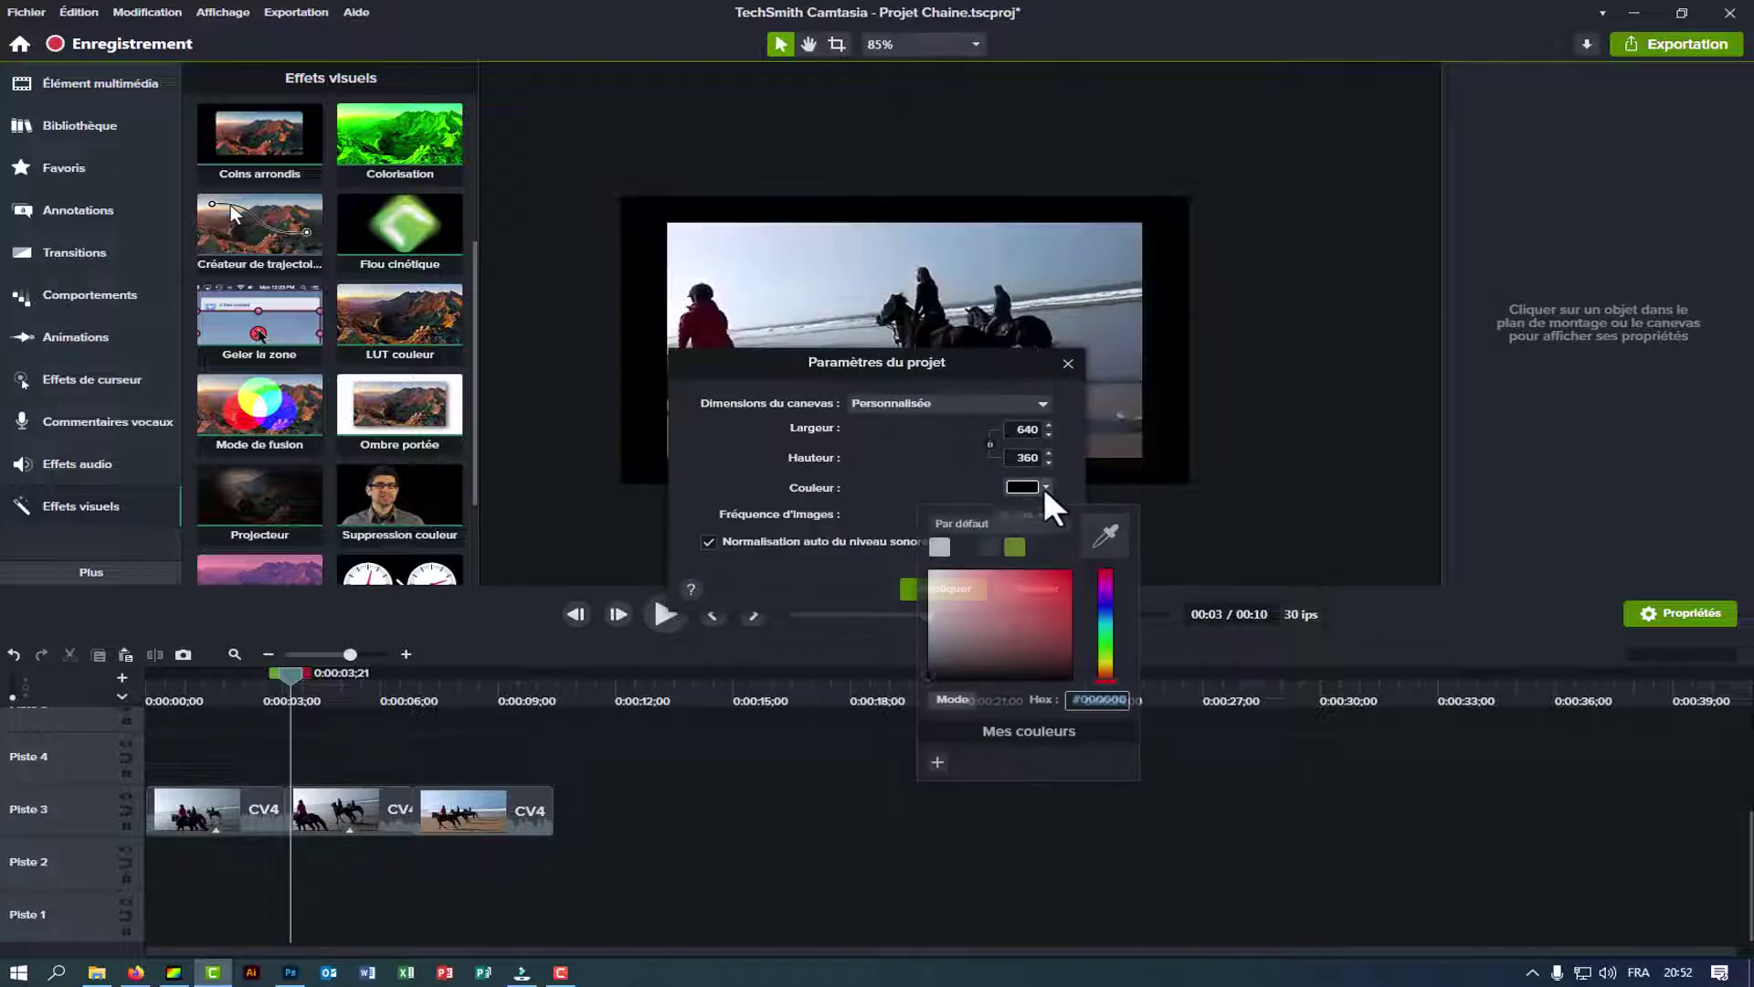
{"action": "left_click", "coordinate": [1106, 632]}
{"action": "left_click", "coordinate": [1056, 590]}
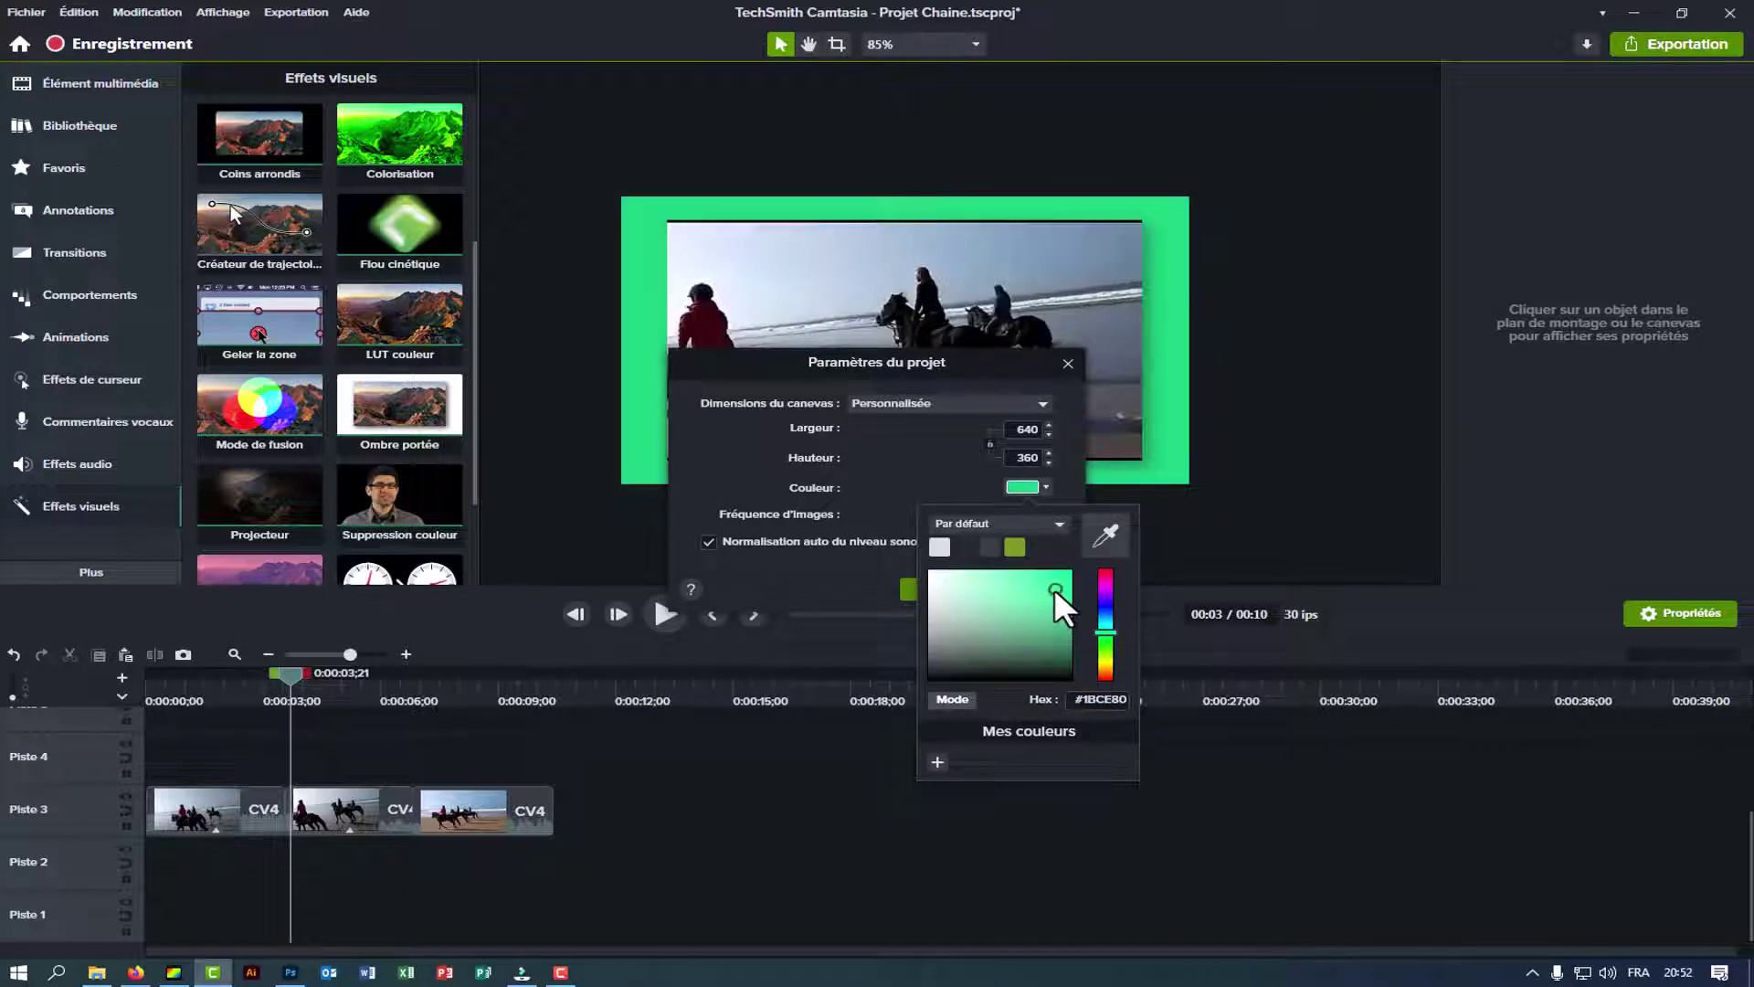
{"action": "left_click", "coordinate": [883, 643]}
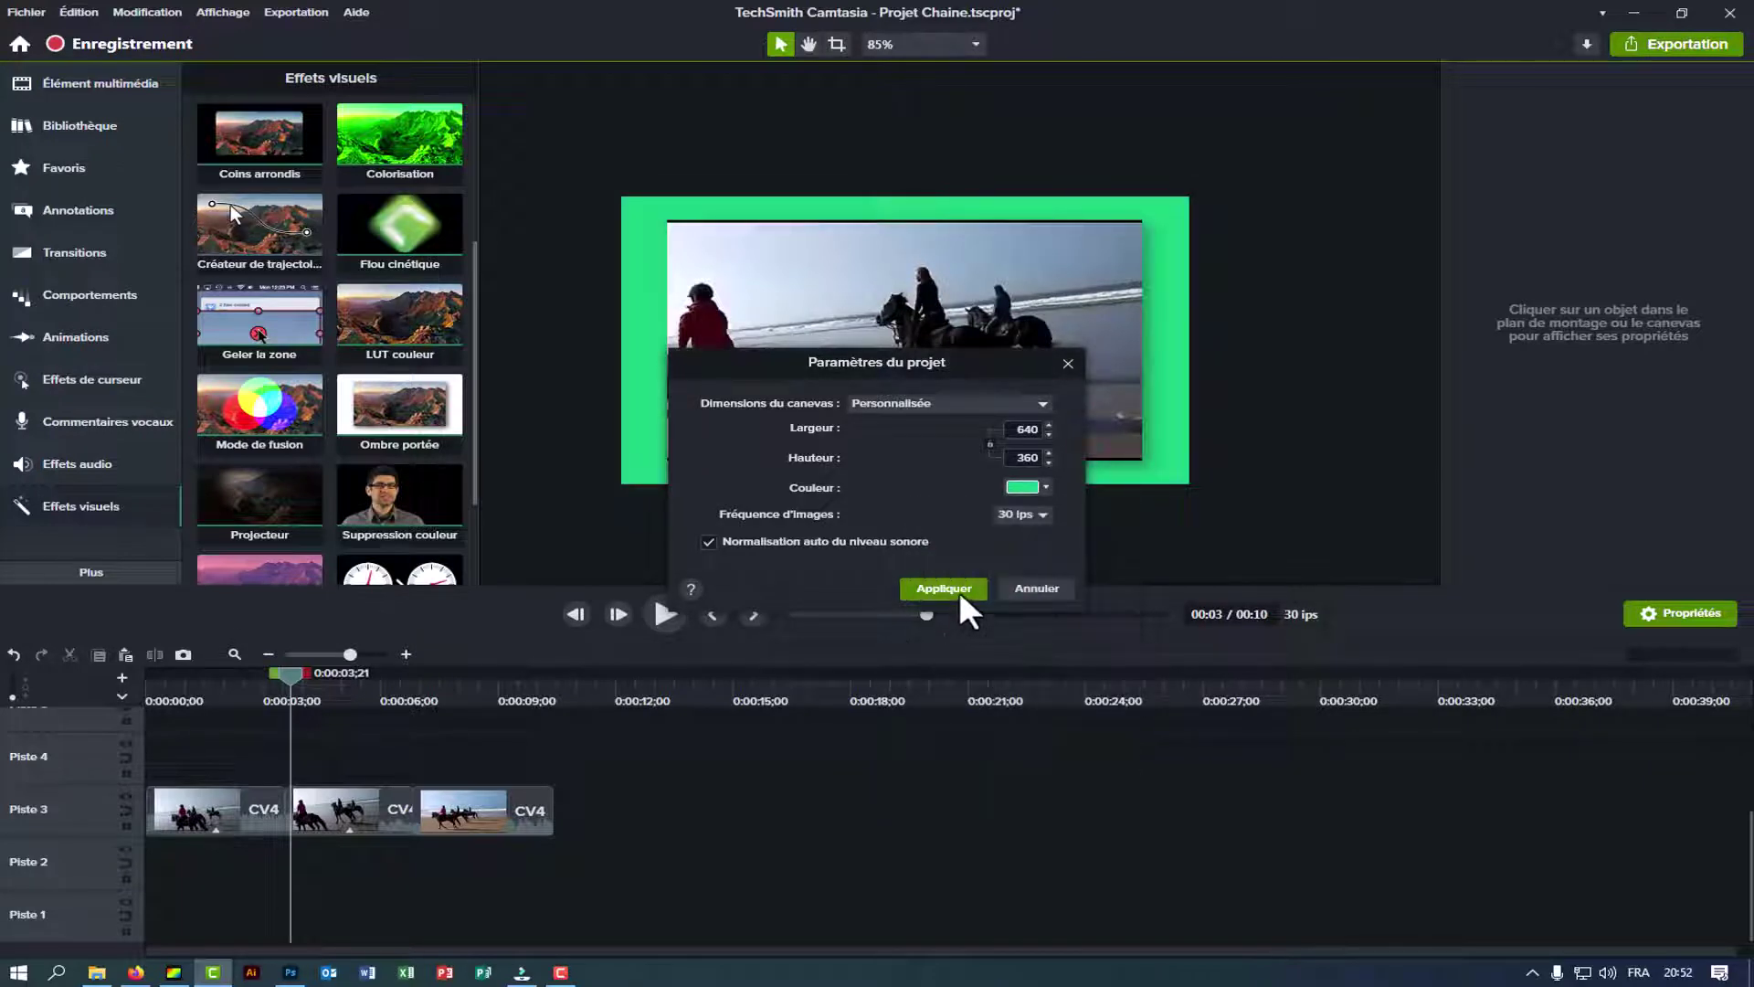
{"action": "left_click", "coordinate": [955, 589]}
Set the second segment's Ombre portée to Opacité 44% and Flou 0, and play the timeline to its end.
{"action": "left_click_drag", "start_coordinate": [293, 677], "coordinate": [328, 677]}
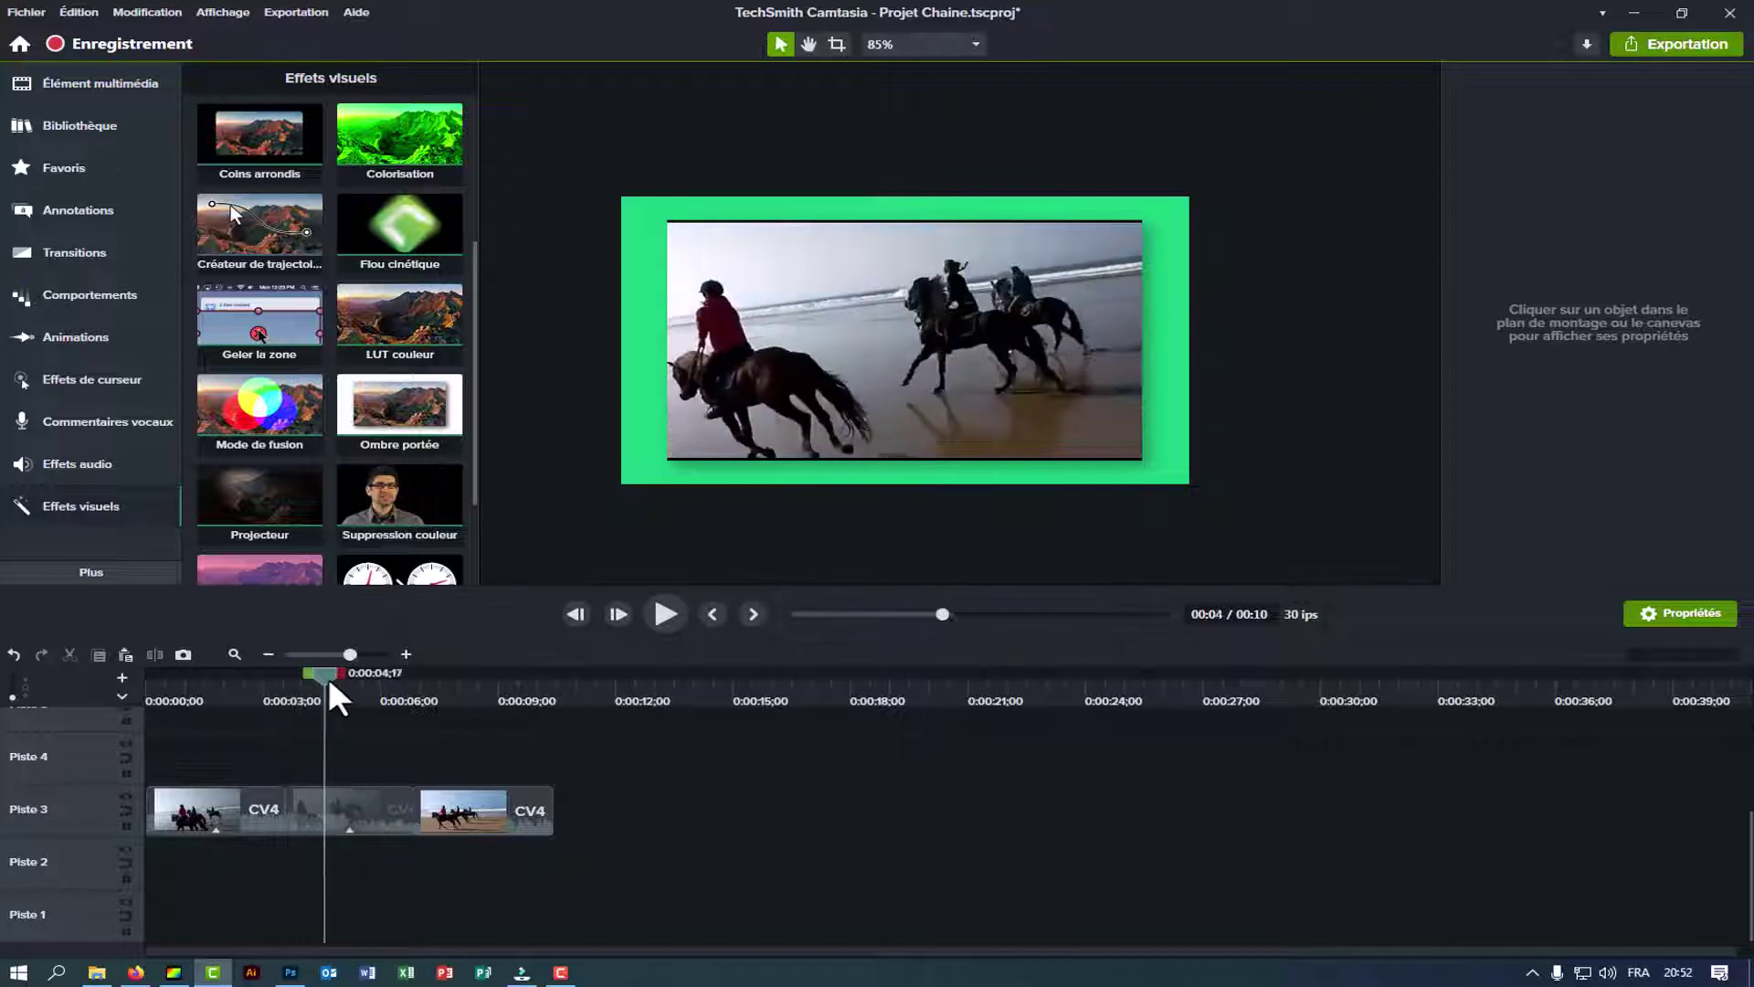
{"action": "left_click", "coordinate": [358, 812]}
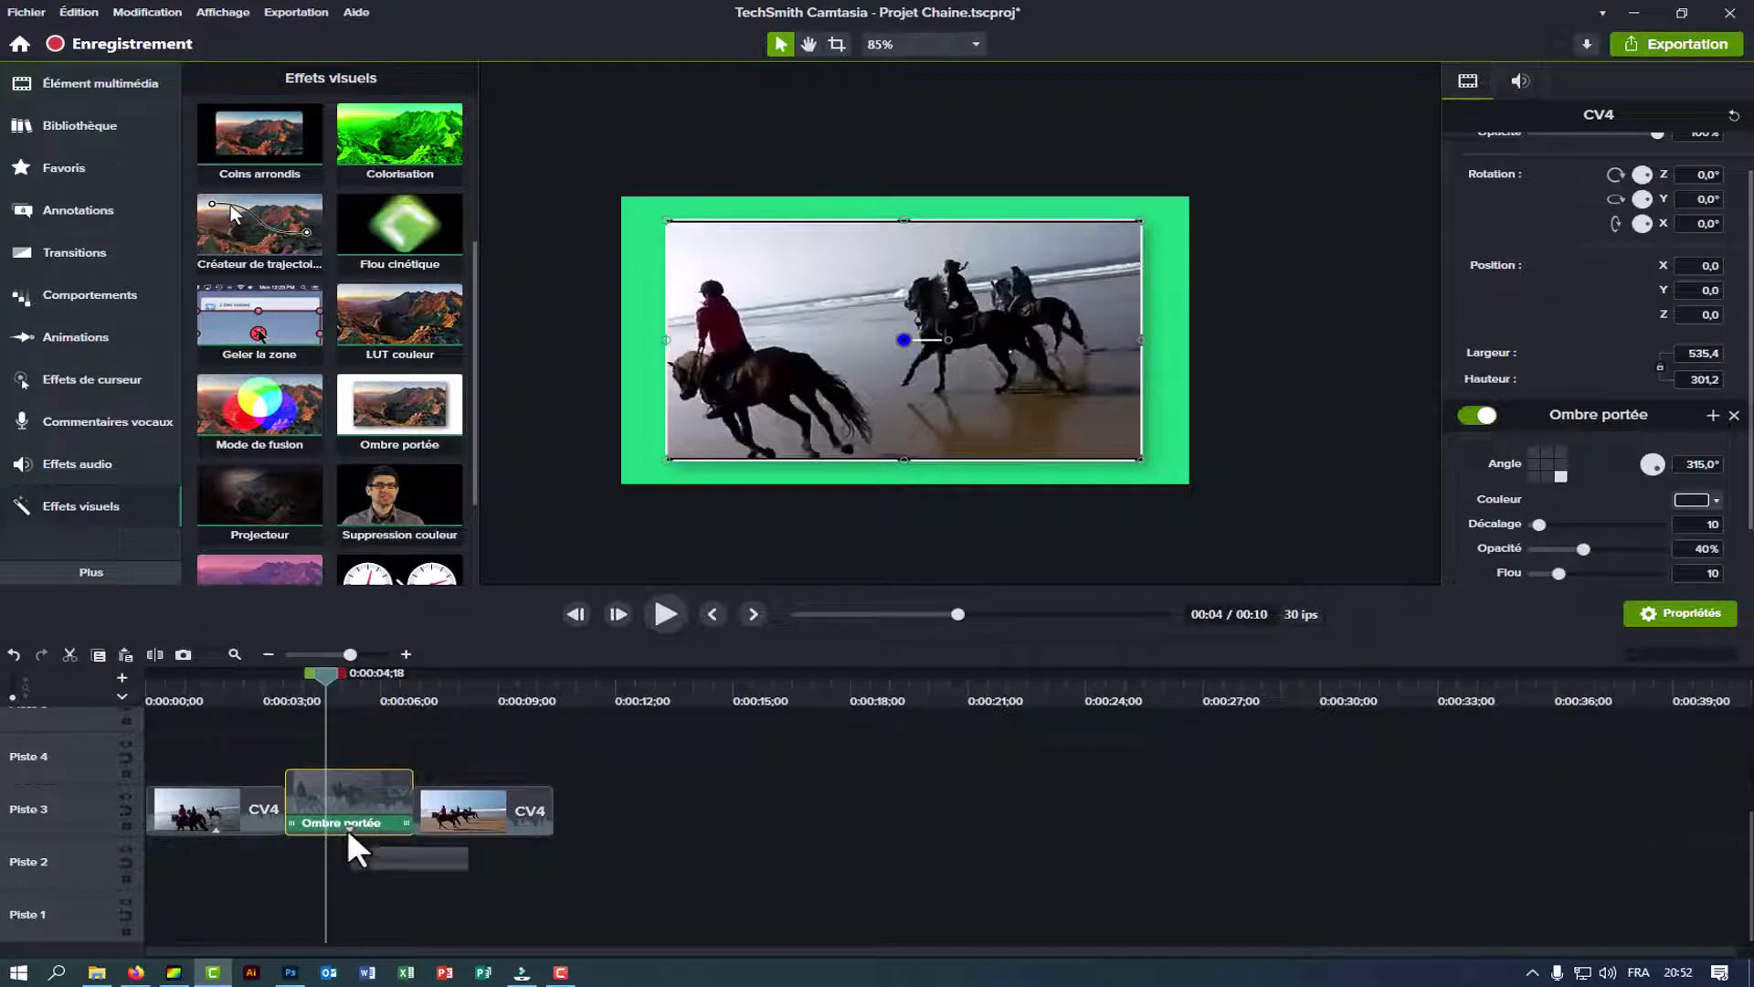
{"action": "left_click_drag", "start_coordinate": [326, 678], "coordinate": [305, 677]}
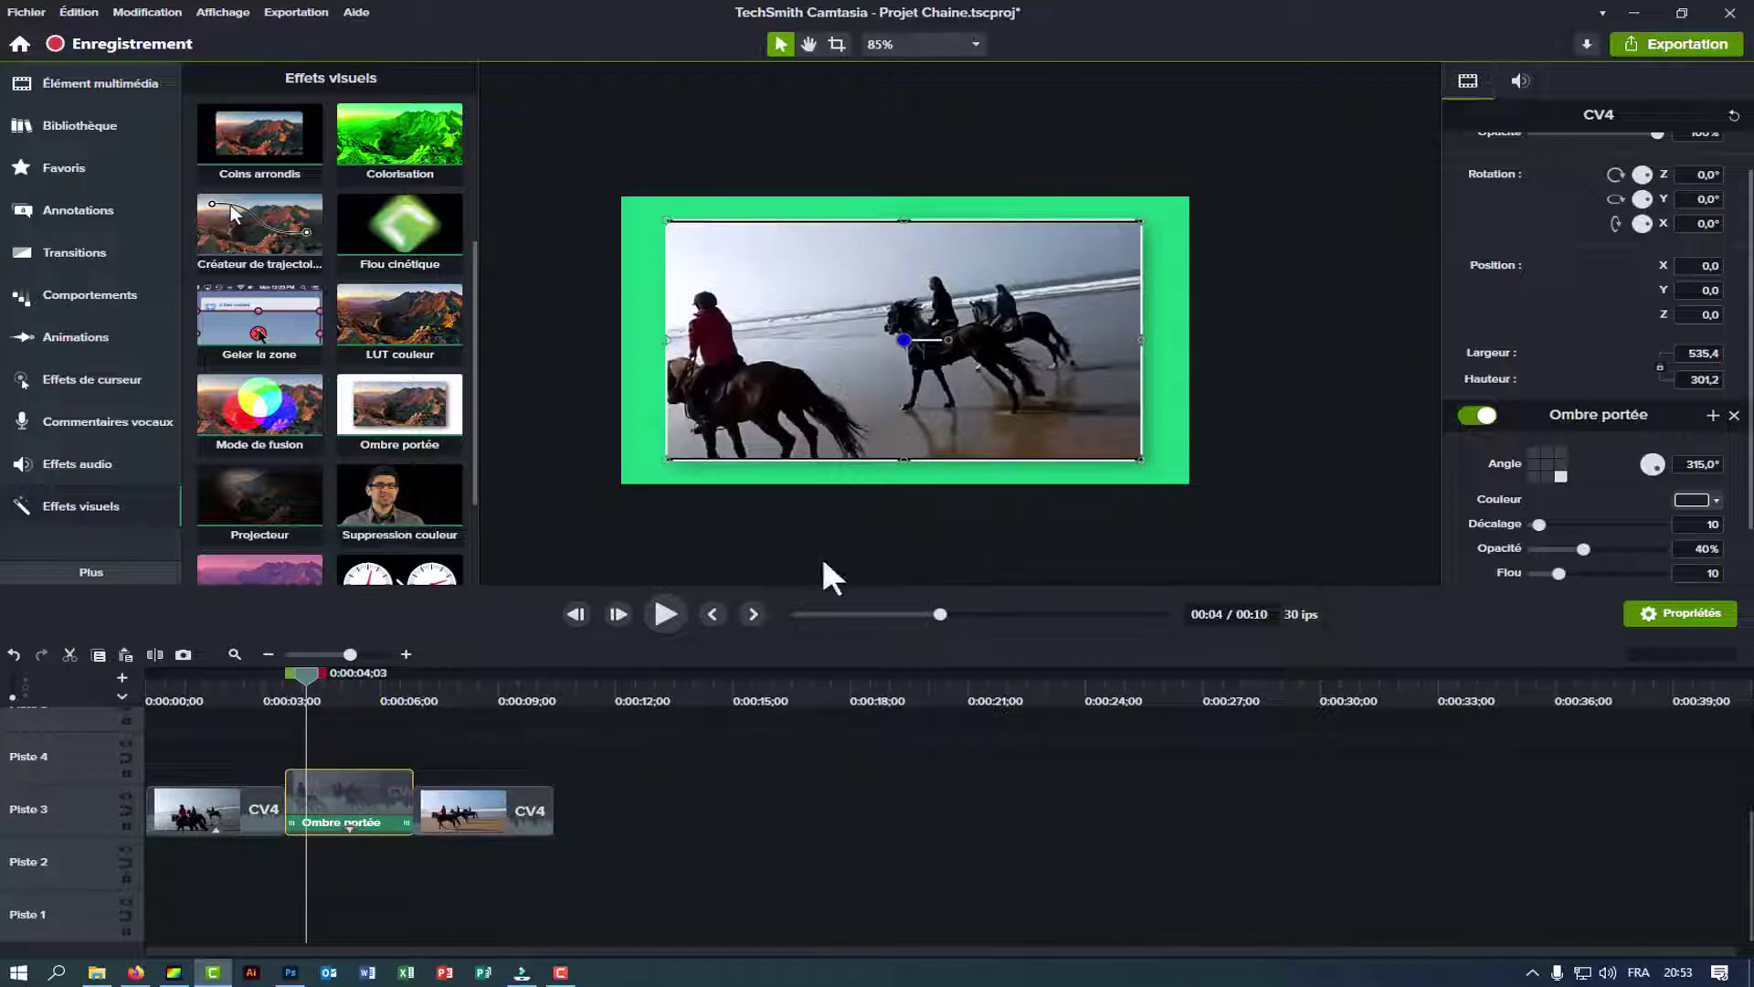
{"action": "mouse_move", "coordinate": [1539, 524]}
{"action": "left_mouse_down"}
{"action": "mouse_move", "coordinate": [1599, 540]}
{"action": "mouse_move", "coordinate": [1565, 573]}
{"action": "mouse_move", "coordinate": [1587, 573]}
{"action": "mouse_move", "coordinate": [1535, 573]}
{"action": "mouse_move", "coordinate": [1593, 549]}
{"action": "mouse_move", "coordinate": [1544, 549]}
{"action": "mouse_move", "coordinate": [1588, 549]}
{"action": "mouse_move", "coordinate": [1526, 522]}
{"action": "left_mouse_up"}
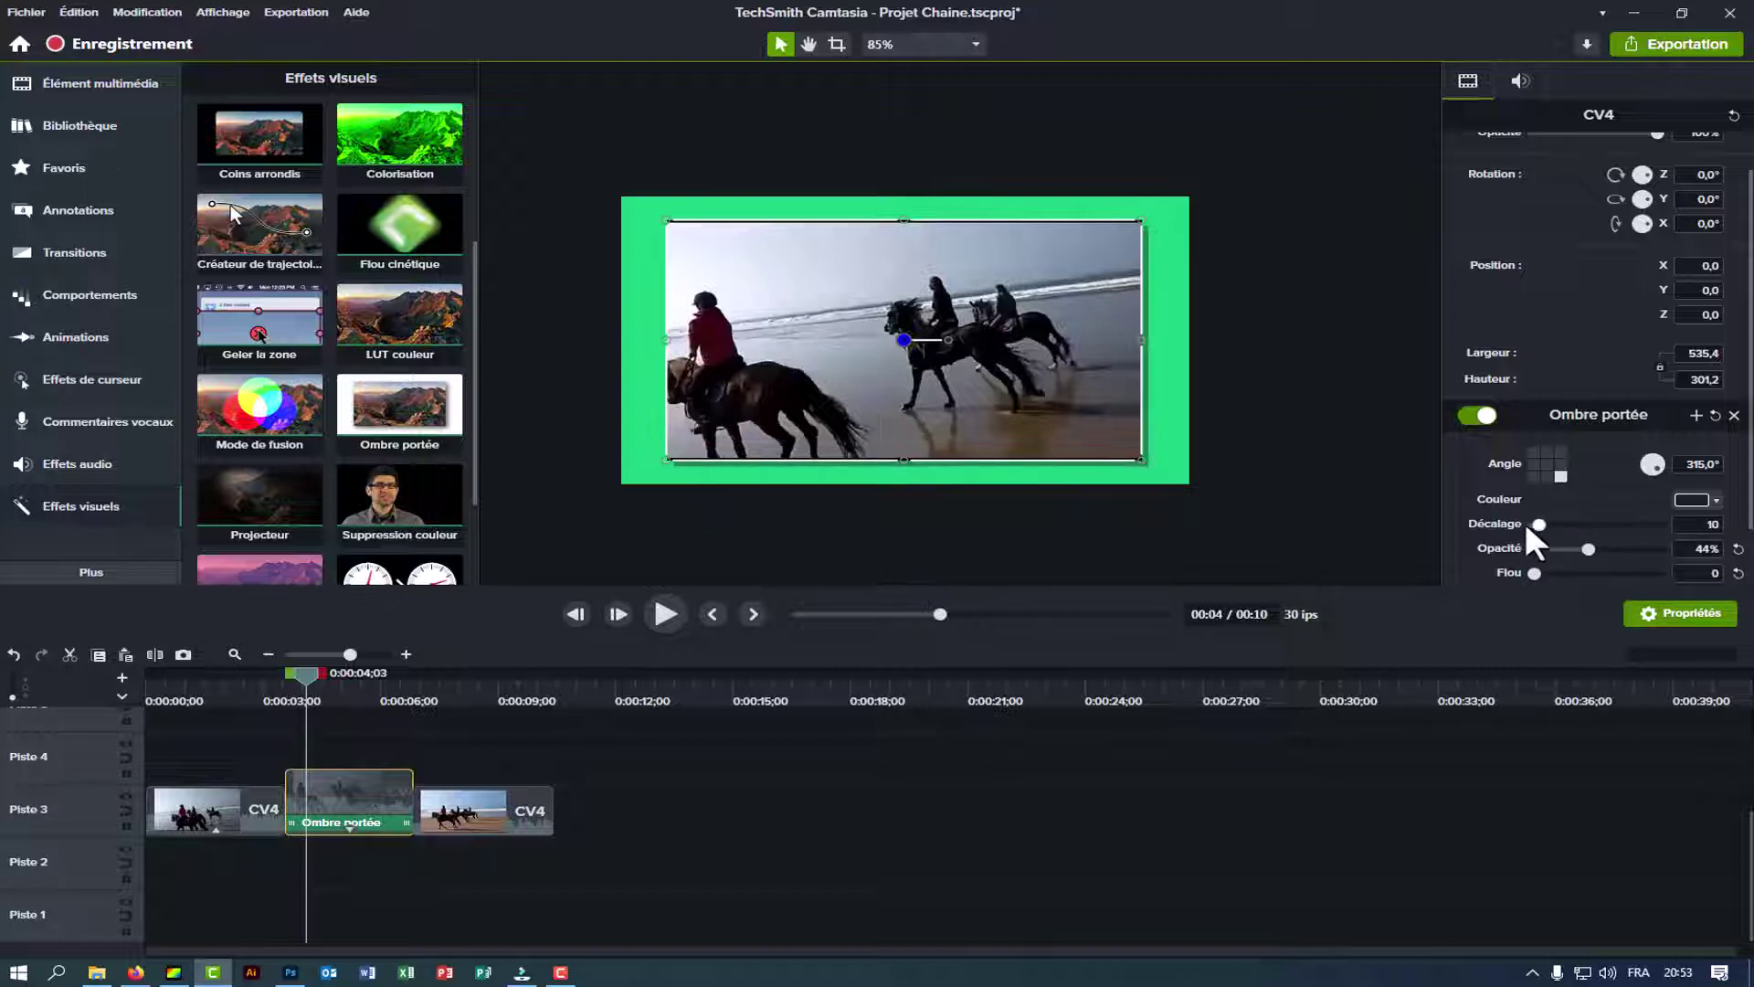
{"action": "left_click", "coordinate": [671, 616]}
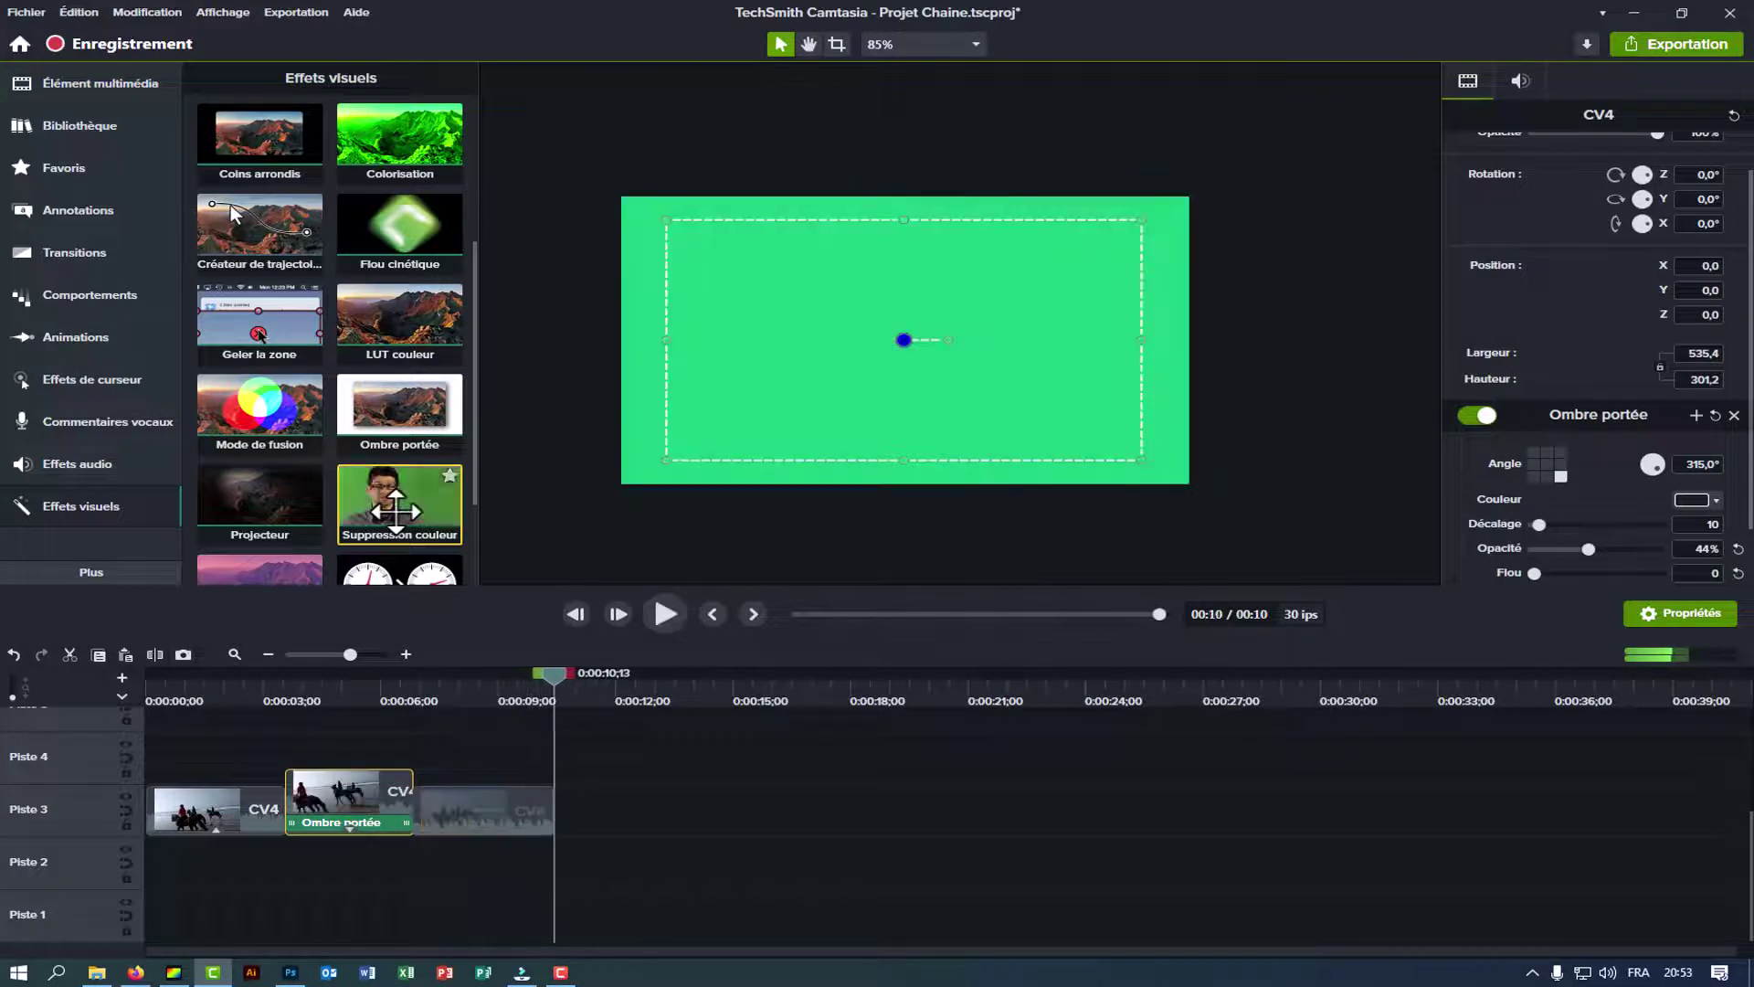
Apply the Teinte effect to the third CV4 segment and preview it from 0:00:07;05.
{"action": "scroll", "coordinate": [396, 512], "scroll_direction": "down", "scroll_amount": 3}
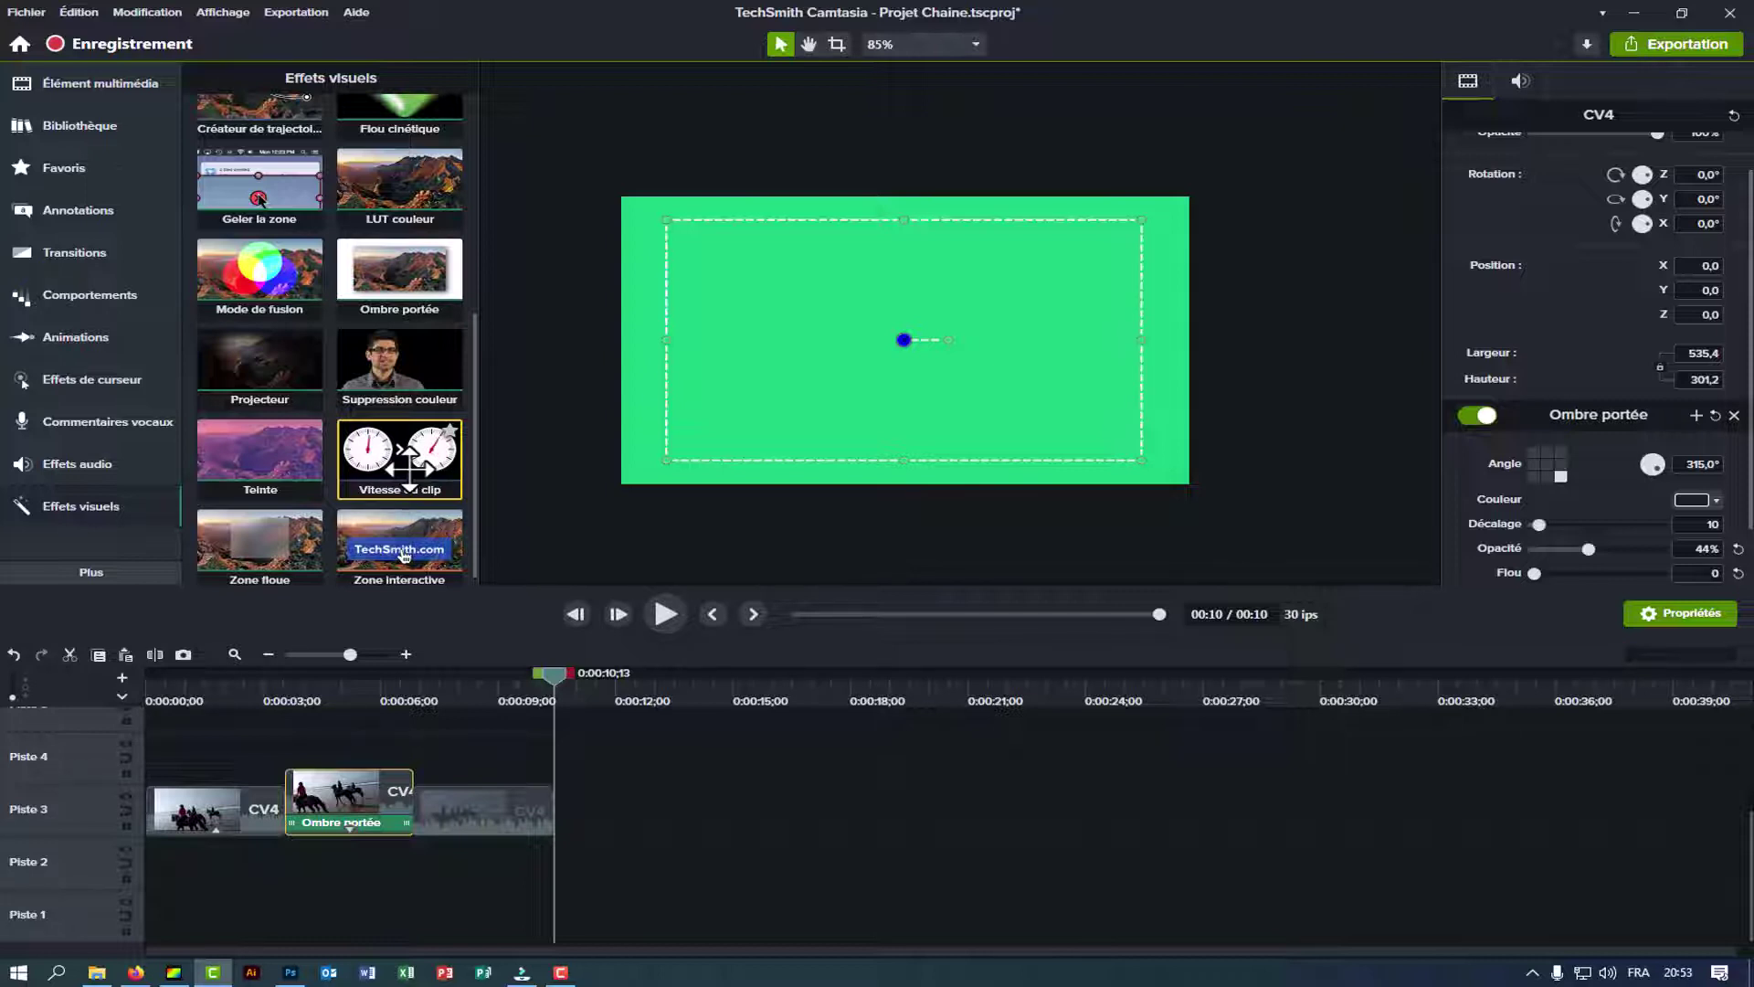
{"action": "left_click_drag", "start_coordinate": [410, 469], "coordinate": [475, 817]}
{"action": "left_click_drag", "start_coordinate": [556, 687], "coordinate": [426, 698]}
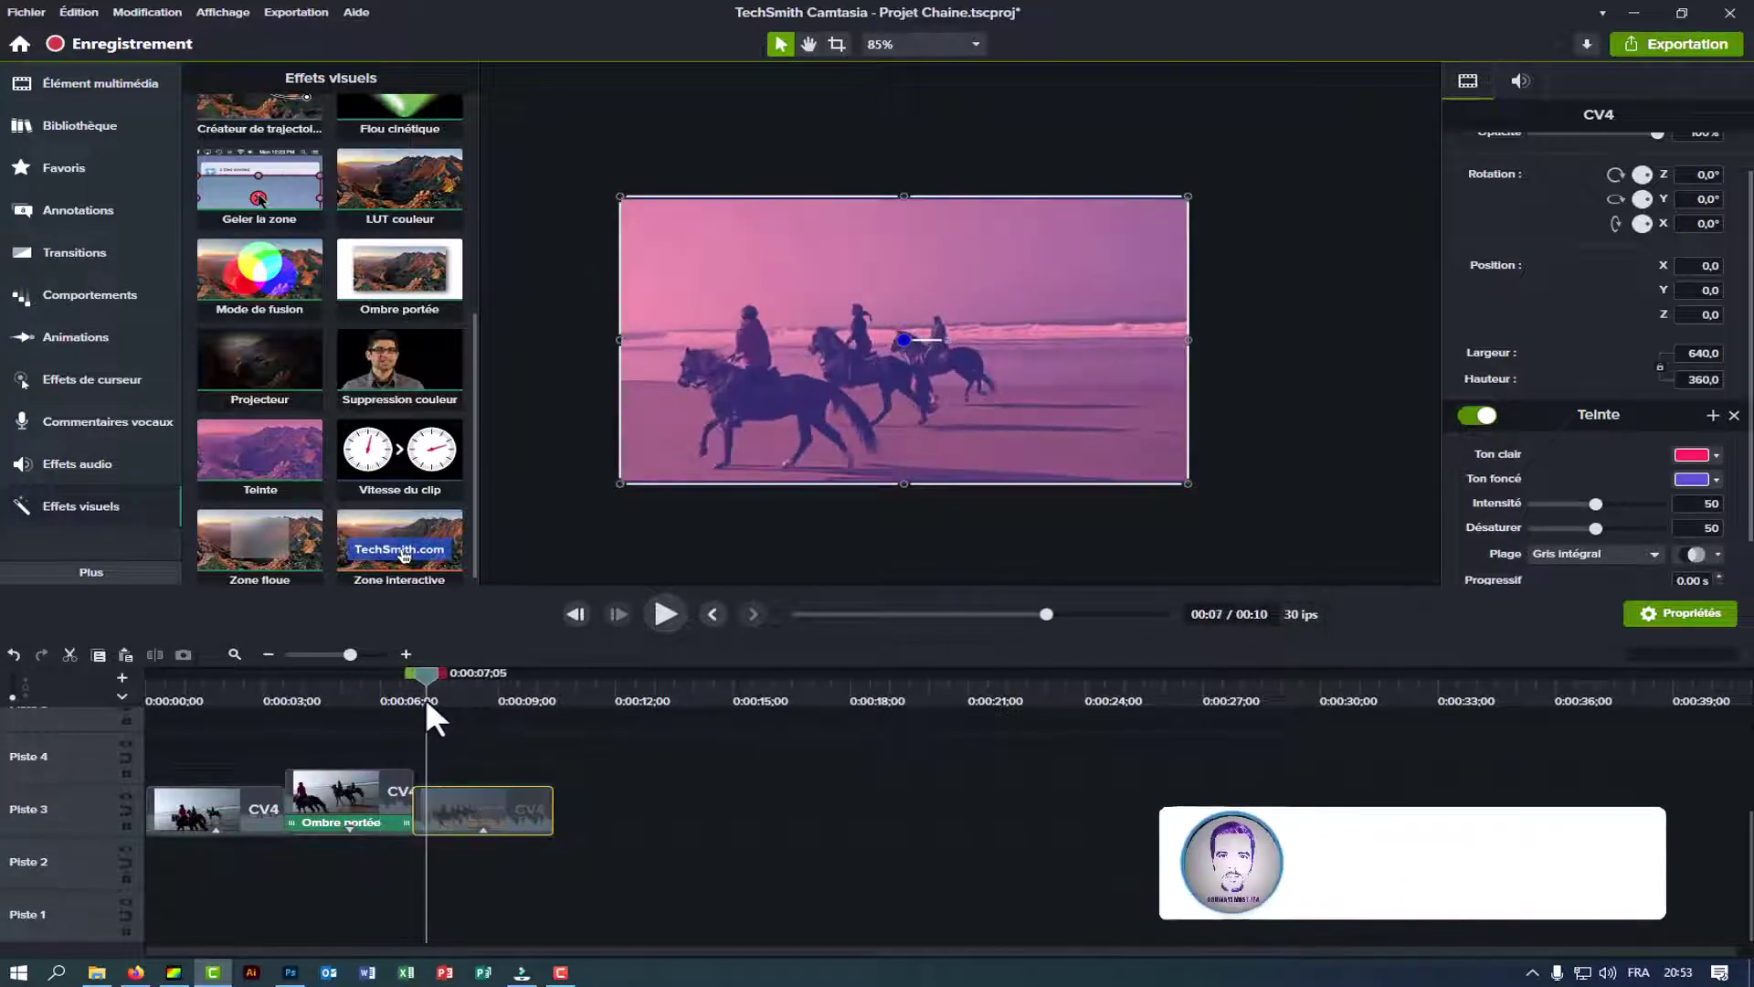
{"action": "left_click", "coordinate": [669, 605]}
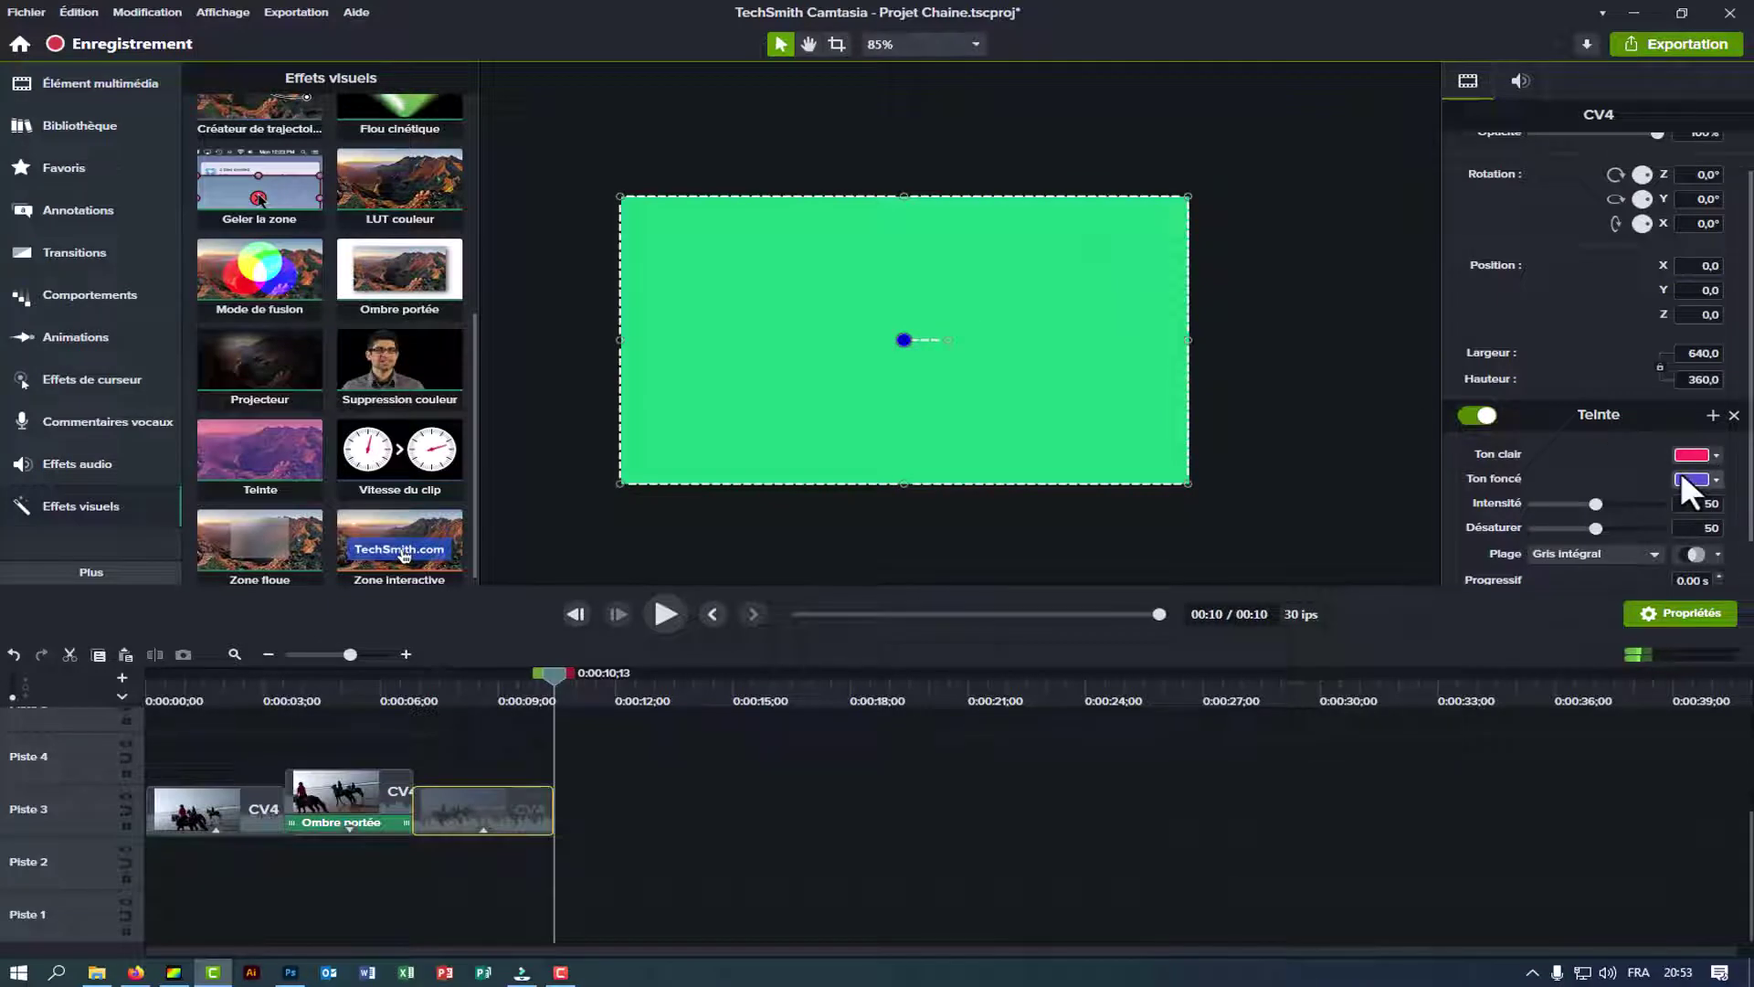
Set the third segment's Ton foncé to olive green, #565C13, with the playhead at 0:00:07;29.
{"action": "left_click", "coordinate": [1716, 479]}
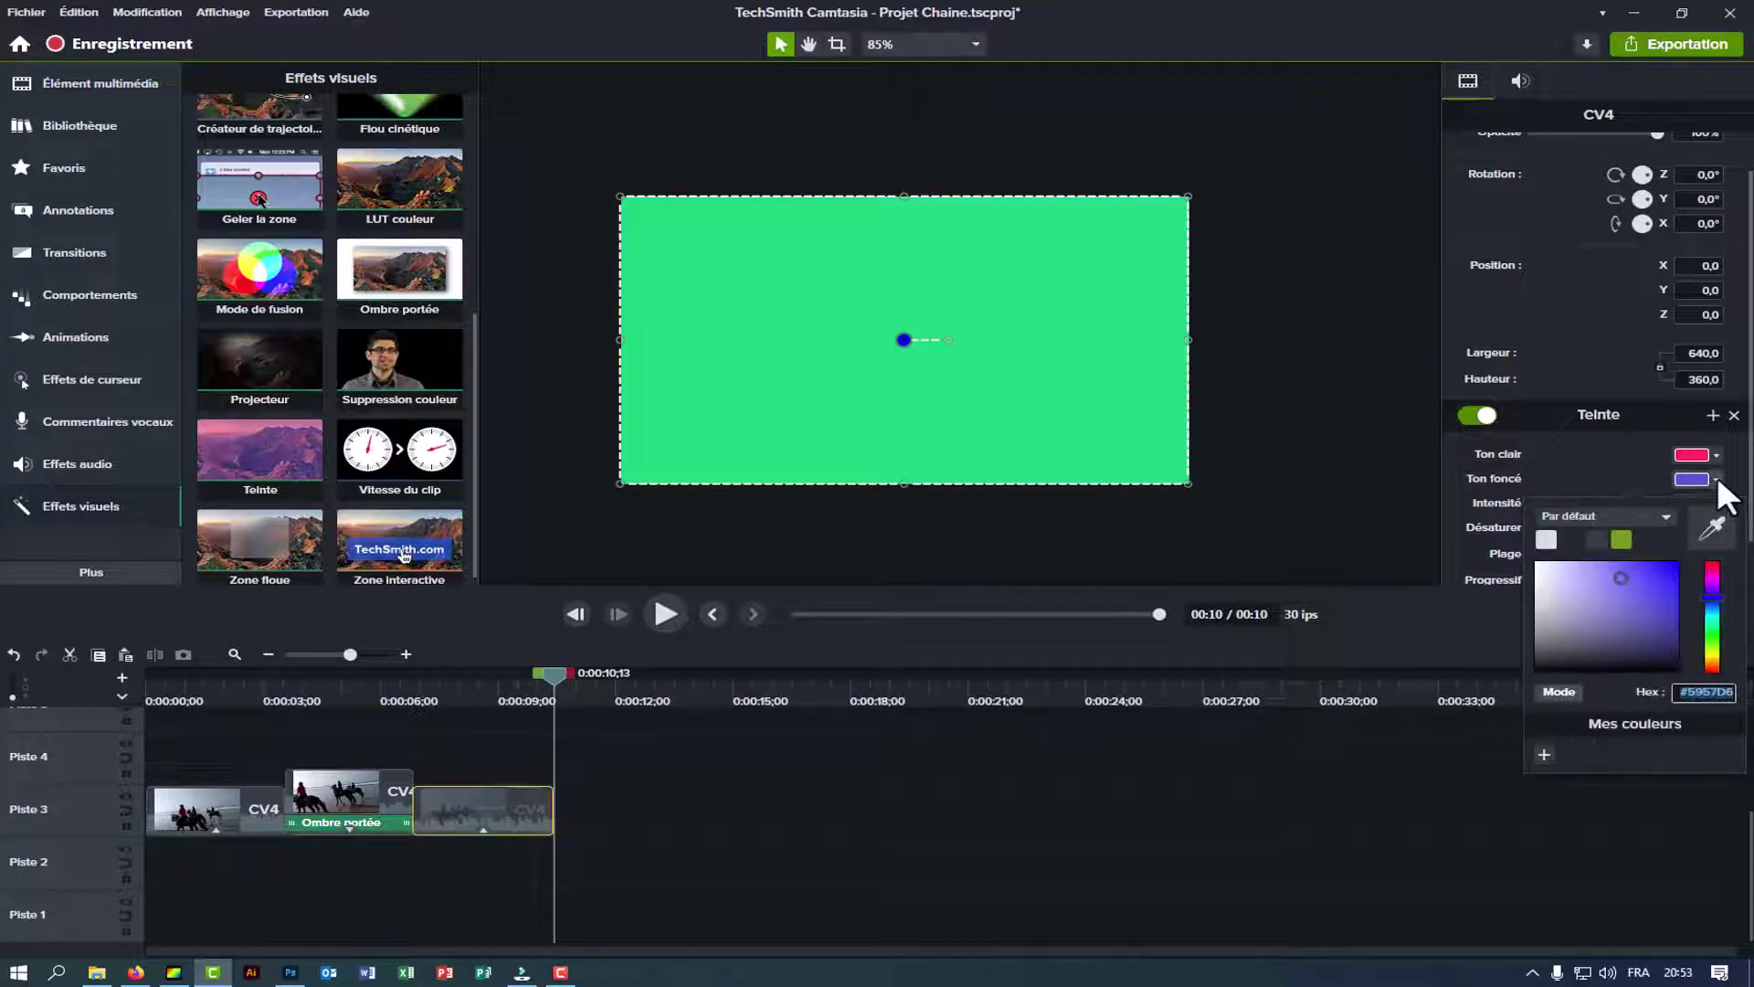
{"action": "left_click_drag", "start_coordinate": [551, 676], "coordinate": [456, 676]}
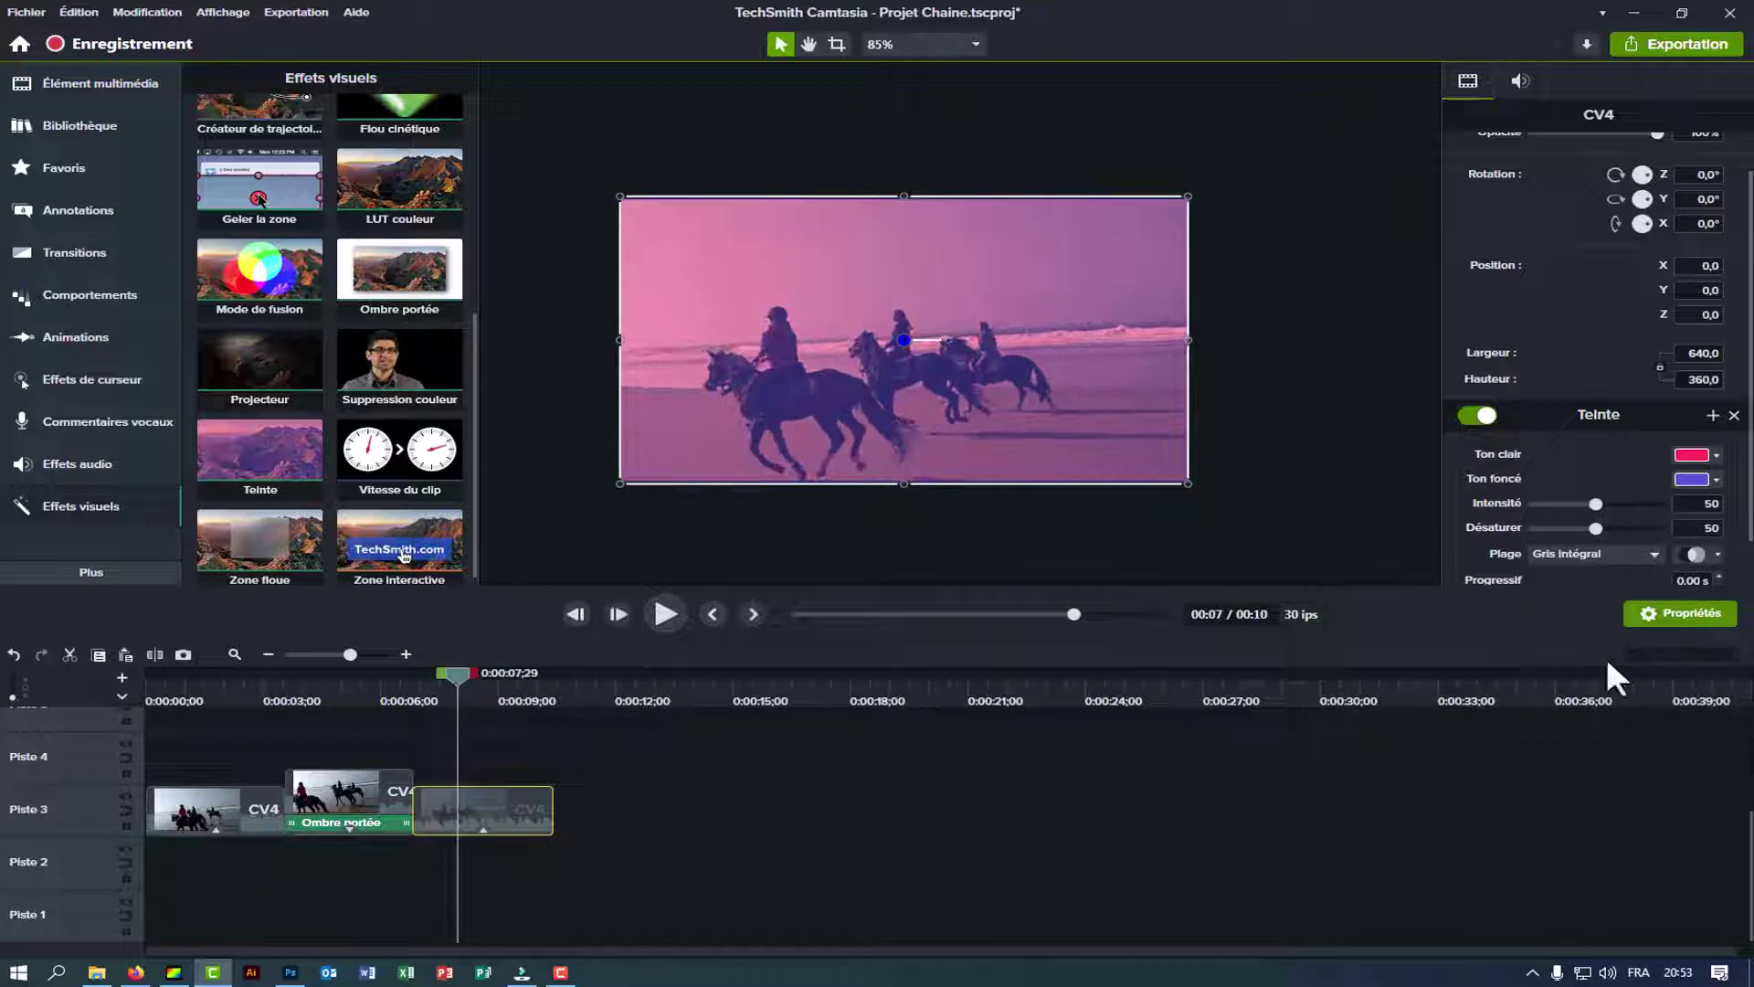
{"action": "left_click", "coordinate": [1717, 478]}
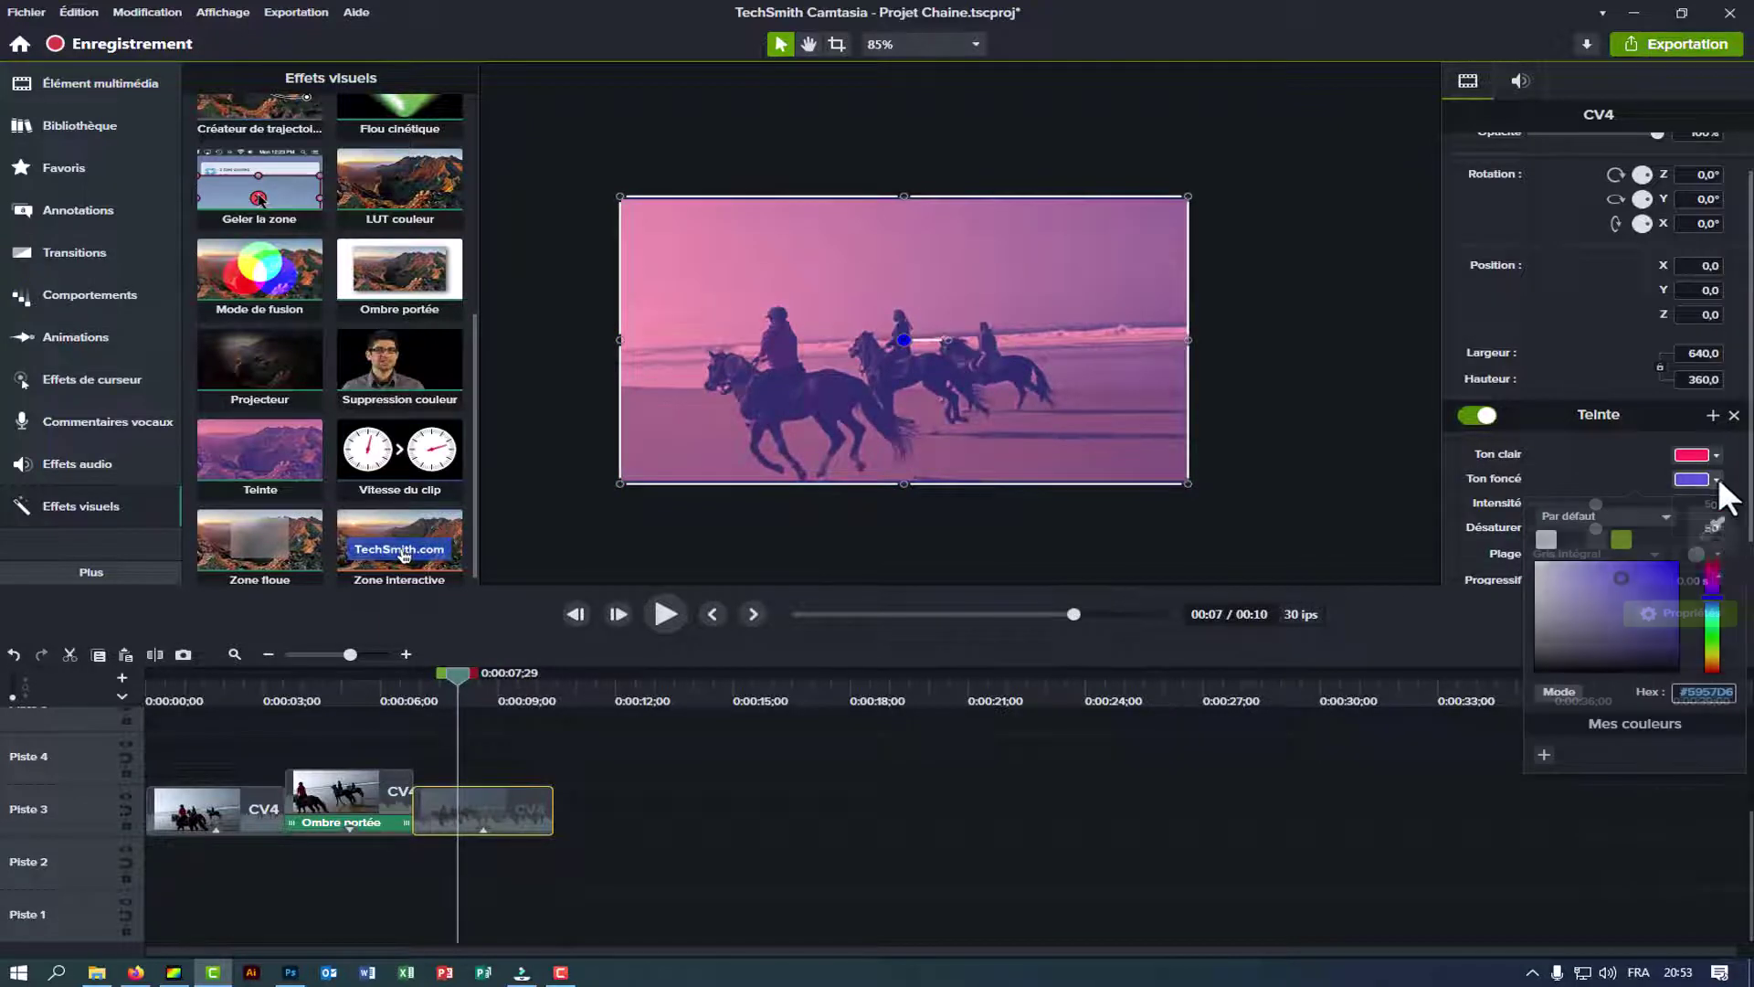
{"action": "left_click", "coordinate": [1709, 651]}
{"action": "left_click", "coordinate": [1650, 630]}
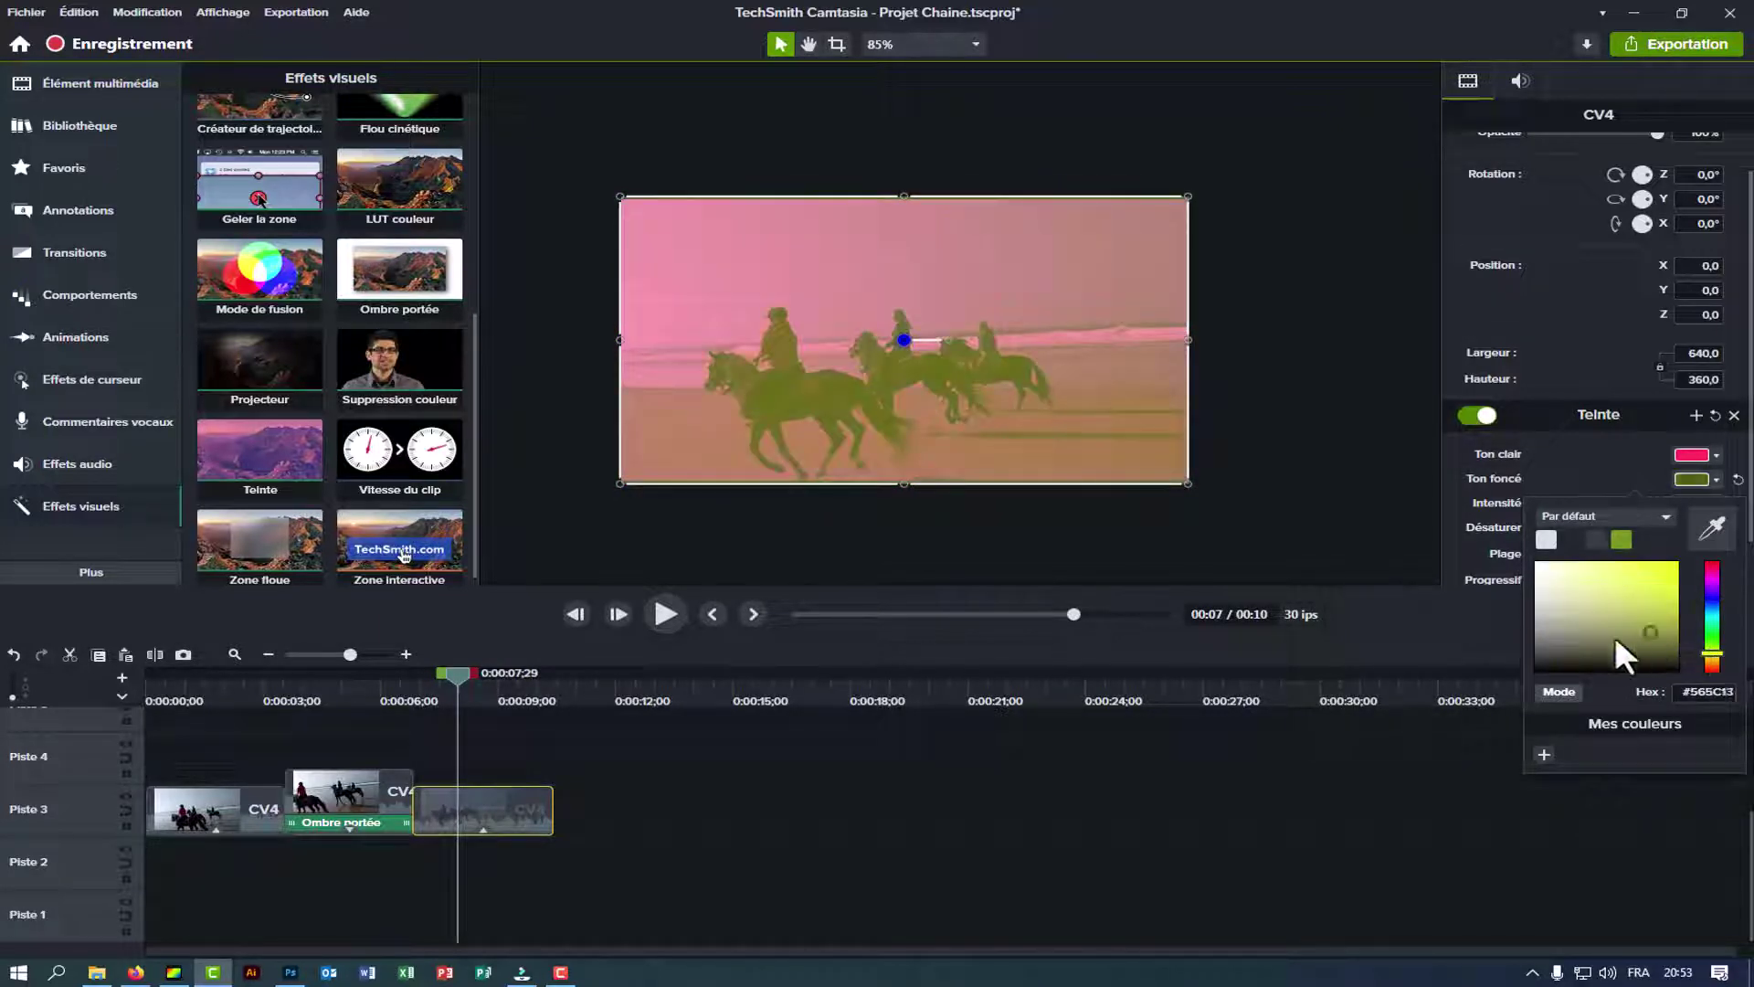
Set the third segment's Ton foncé to near-black, #090908, and play the timeline to its end.
{"action": "left_click_drag", "start_coordinate": [1615, 636], "coordinate": [1554, 667]}
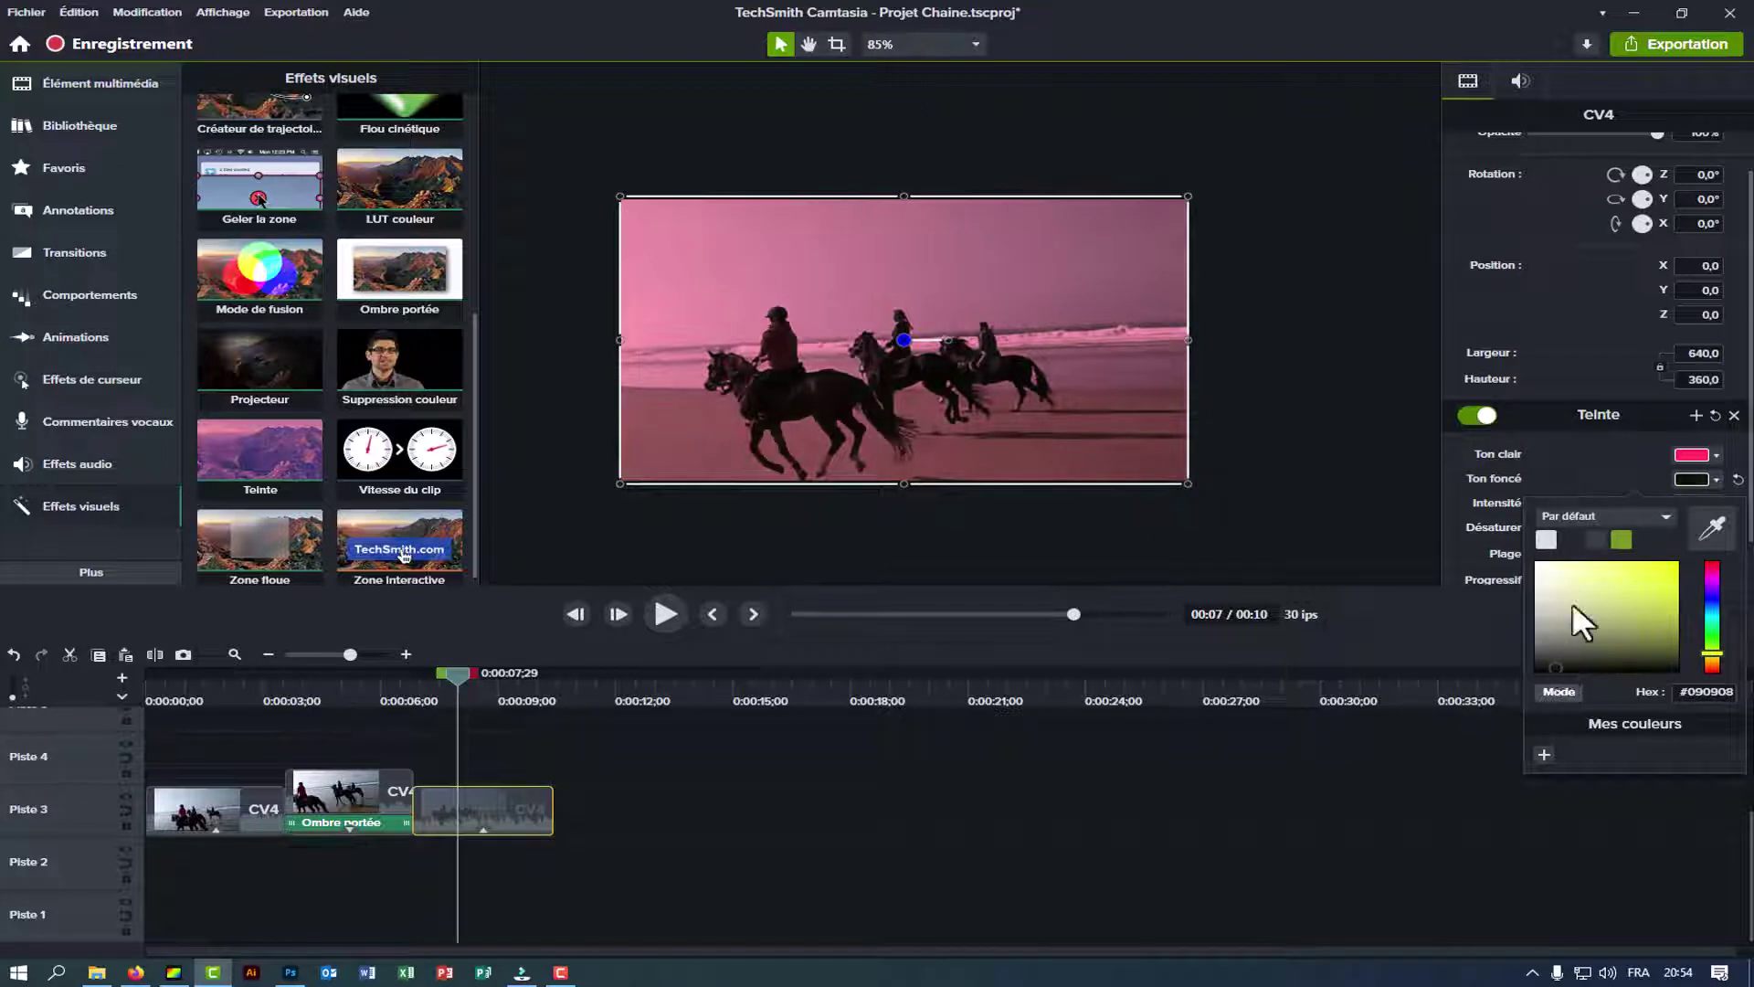
{"action": "left_click", "coordinate": [663, 612]}
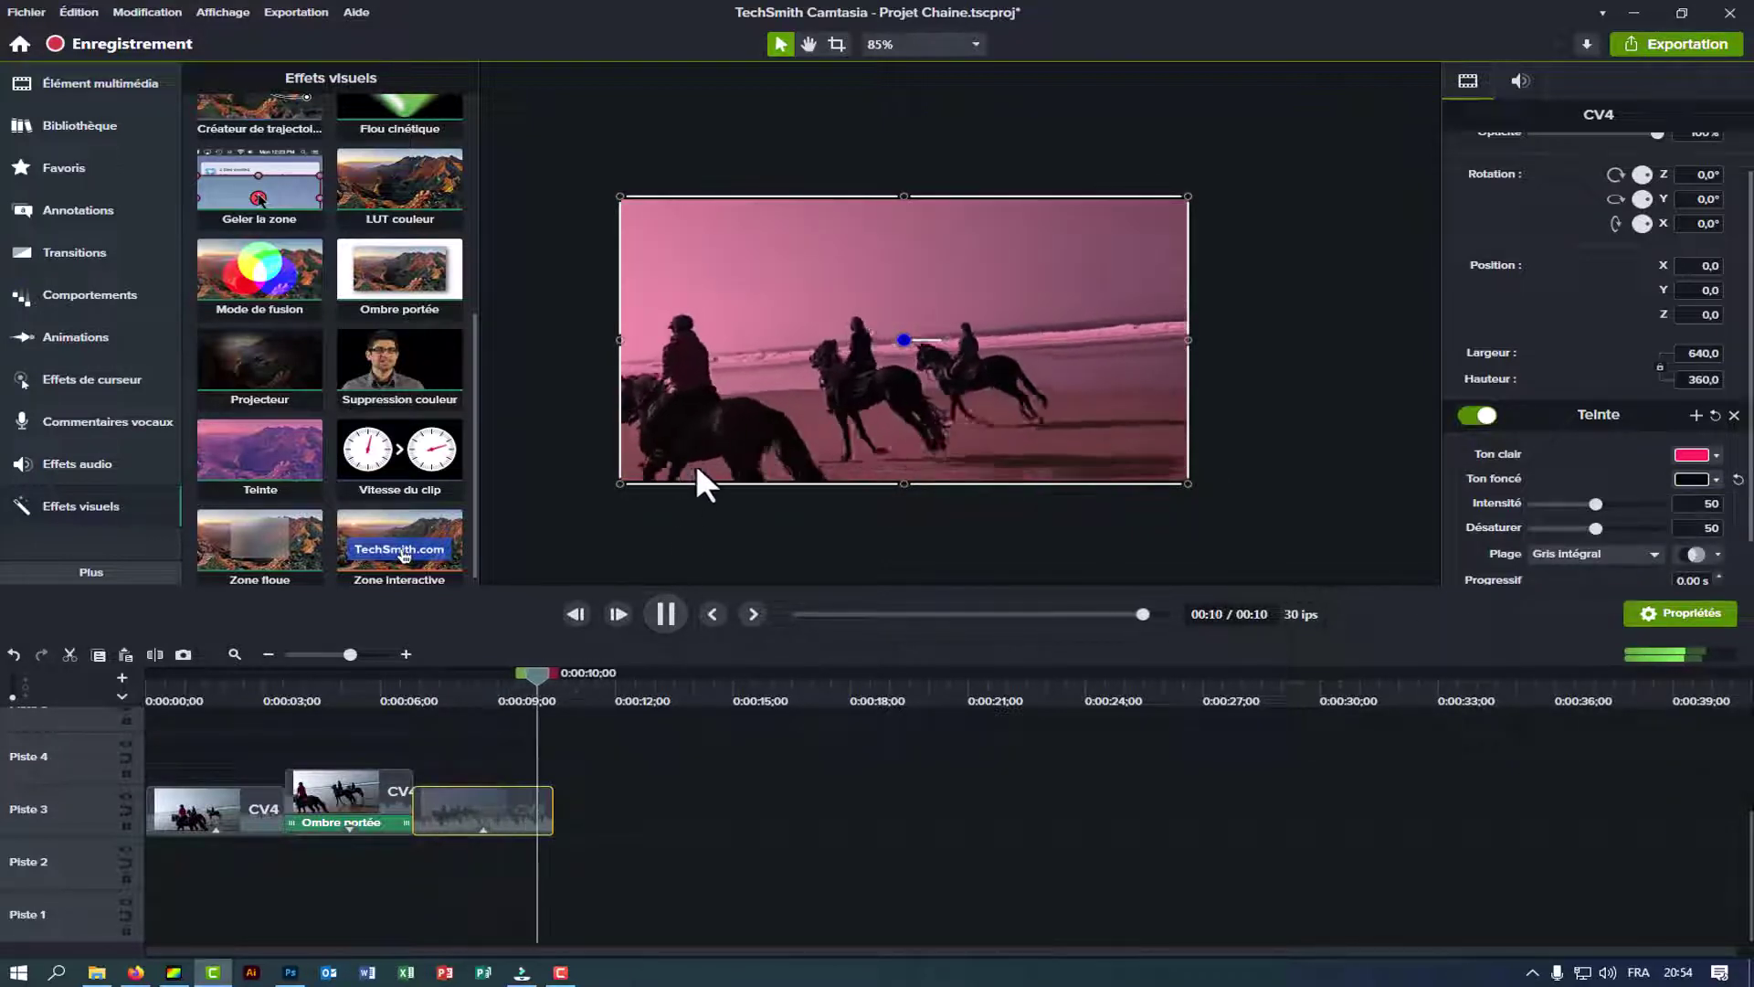
Look through the full list of visual effects and return the playhead to the start of the timeline at 0:00:00;00.
{"action": "scroll", "coordinate": [286, 333], "scroll_direction": "up", "scroll_amount": 5}
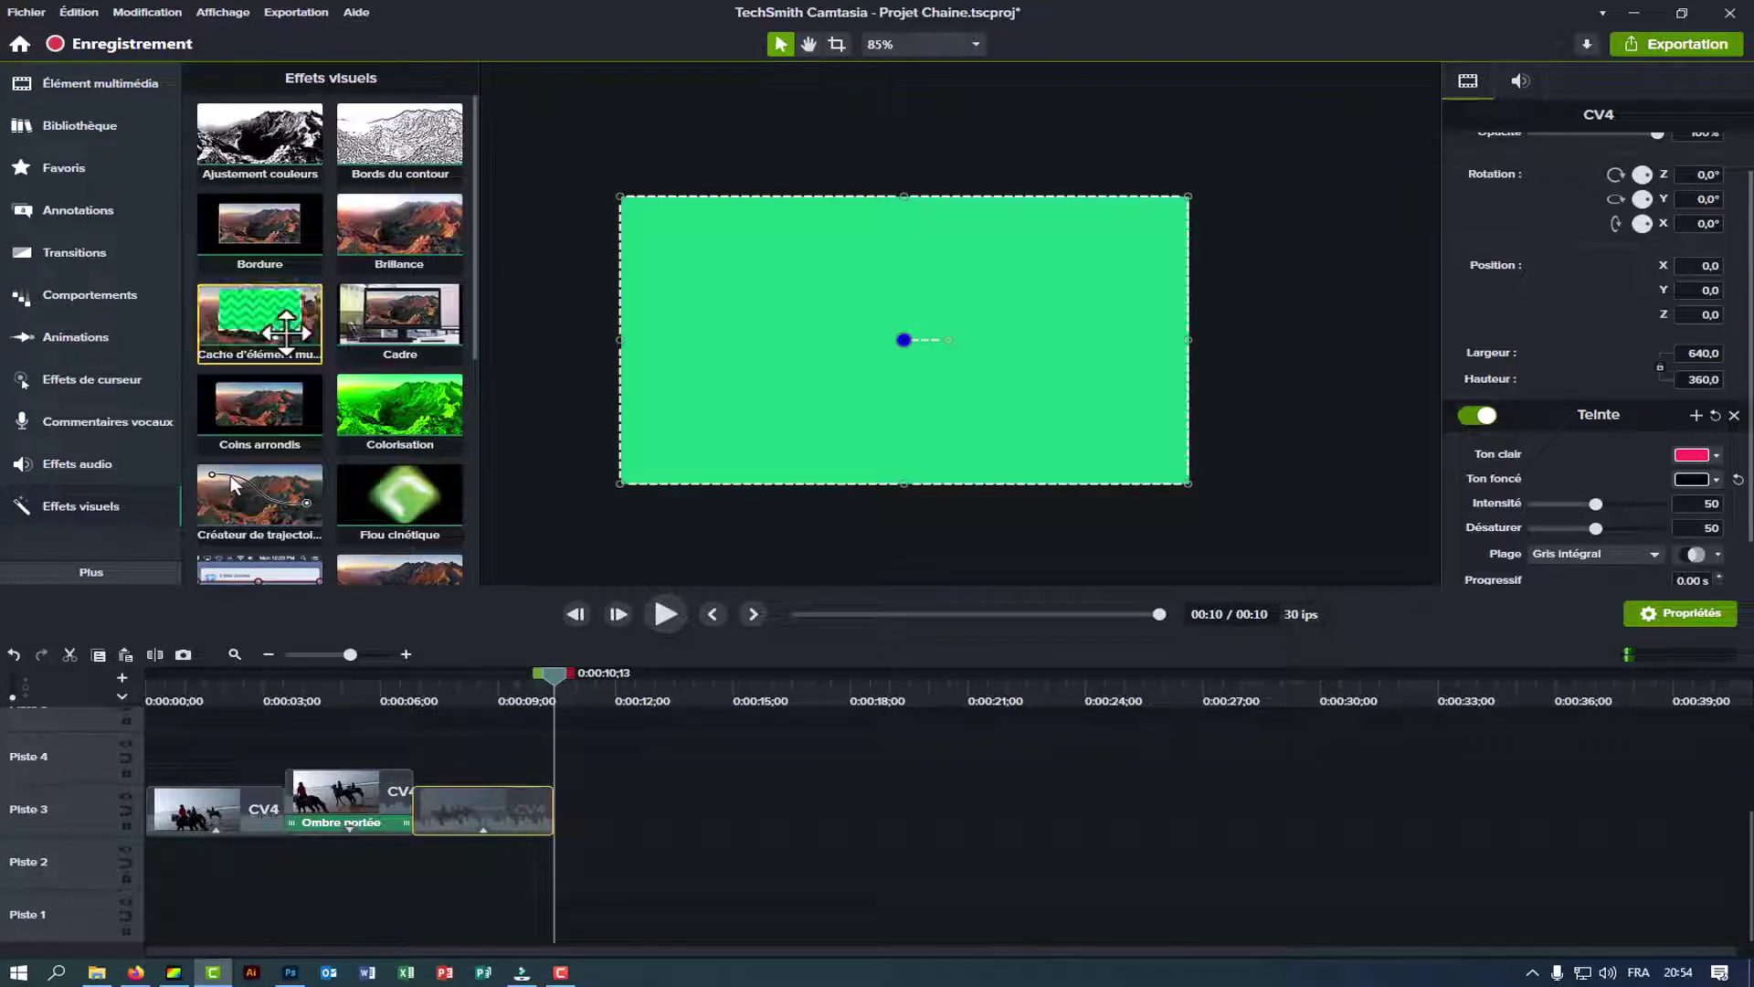
{"action": "scroll", "coordinate": [286, 331], "scroll_direction": "down", "scroll_amount": 4}
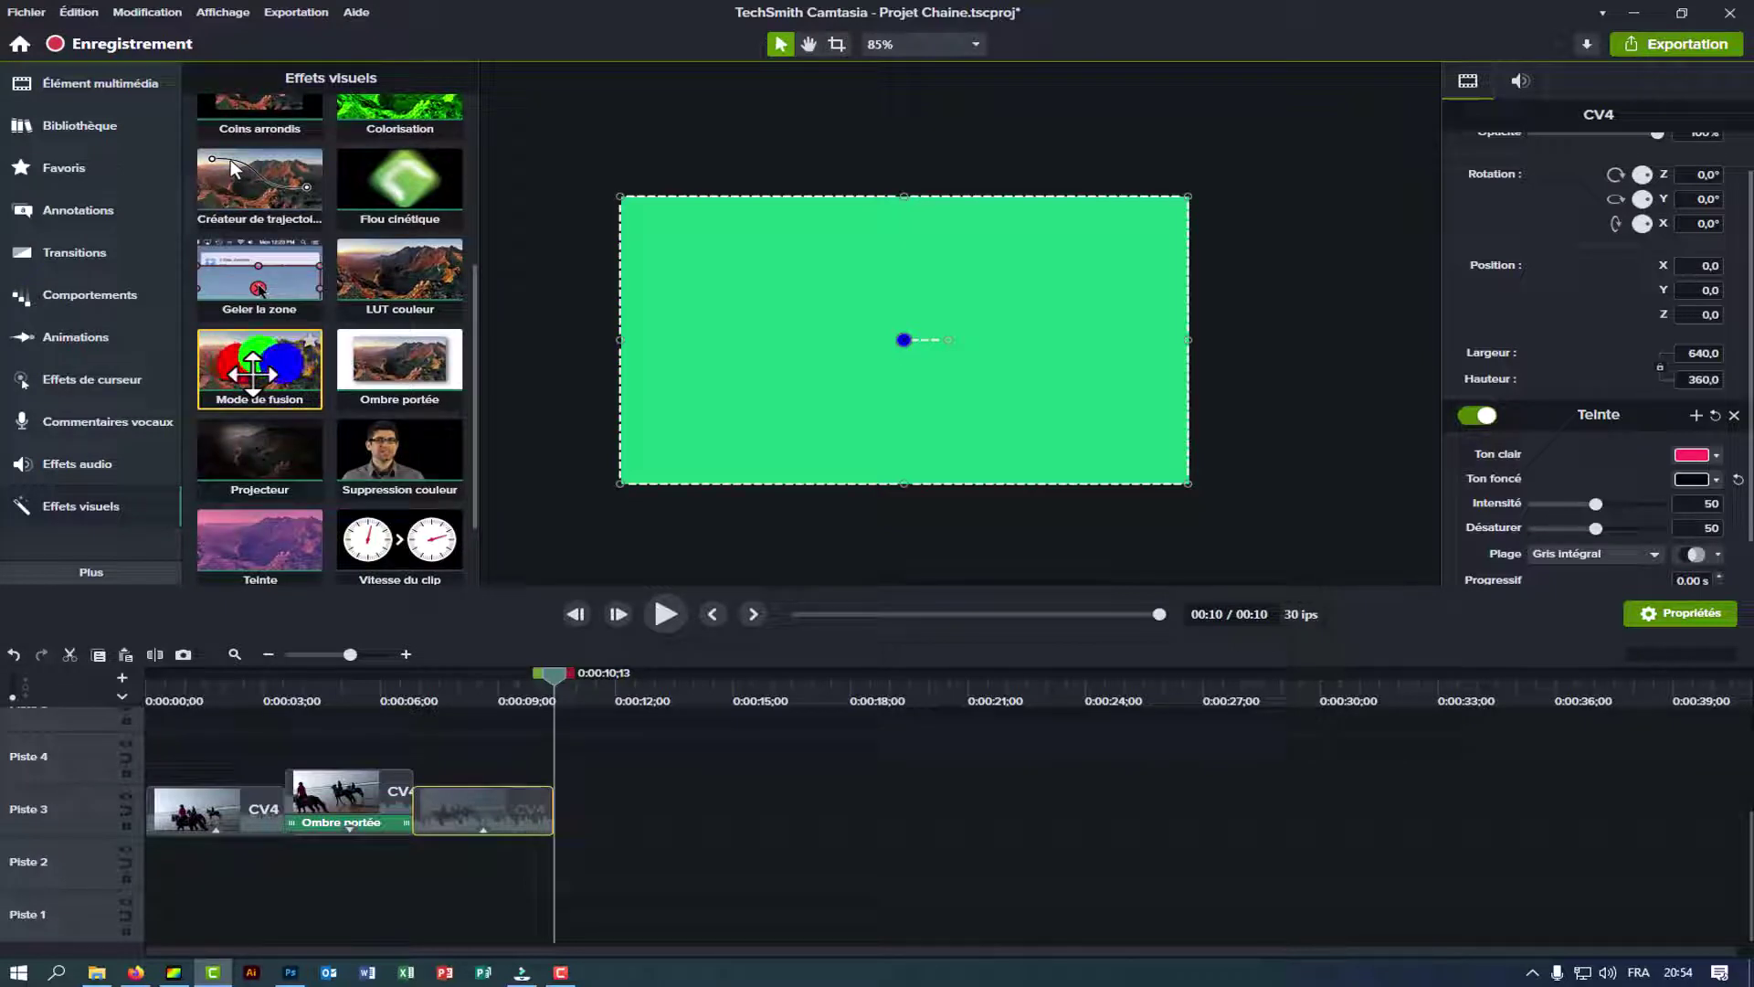
{"action": "scroll", "coordinate": [254, 373], "scroll_direction": "down", "scroll_amount": 1}
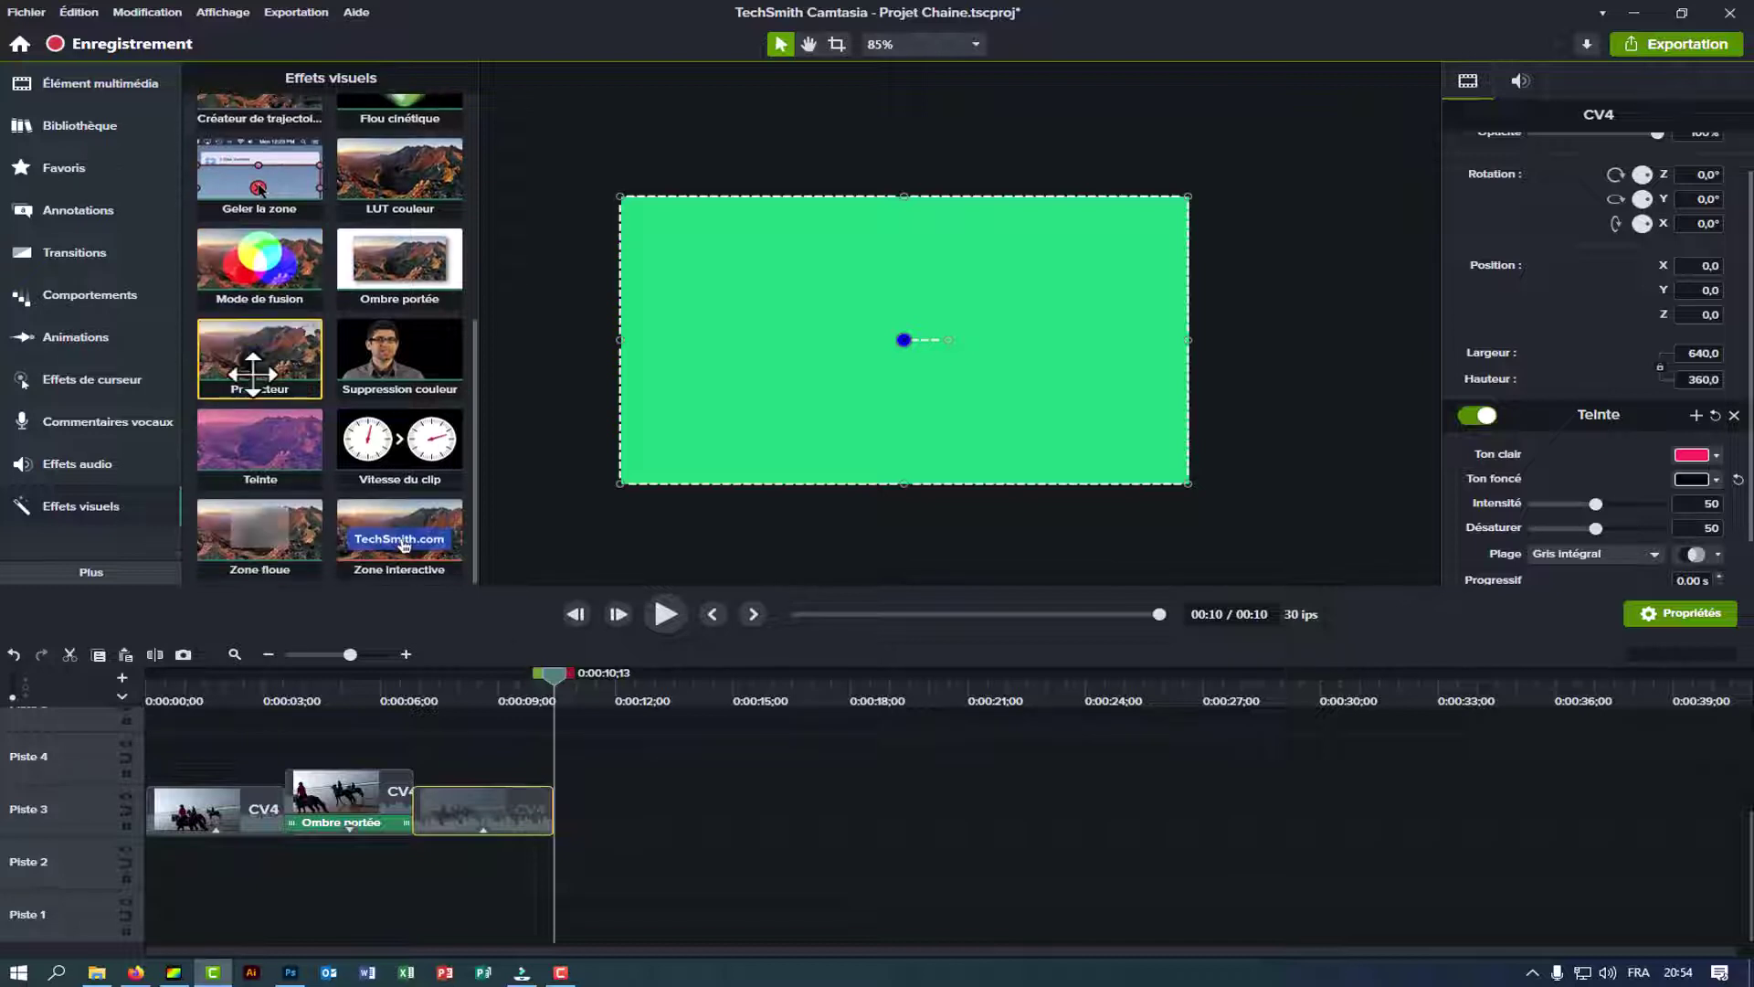
{"action": "scroll", "coordinate": [260, 420], "scroll_direction": "up", "scroll_amount": 4}
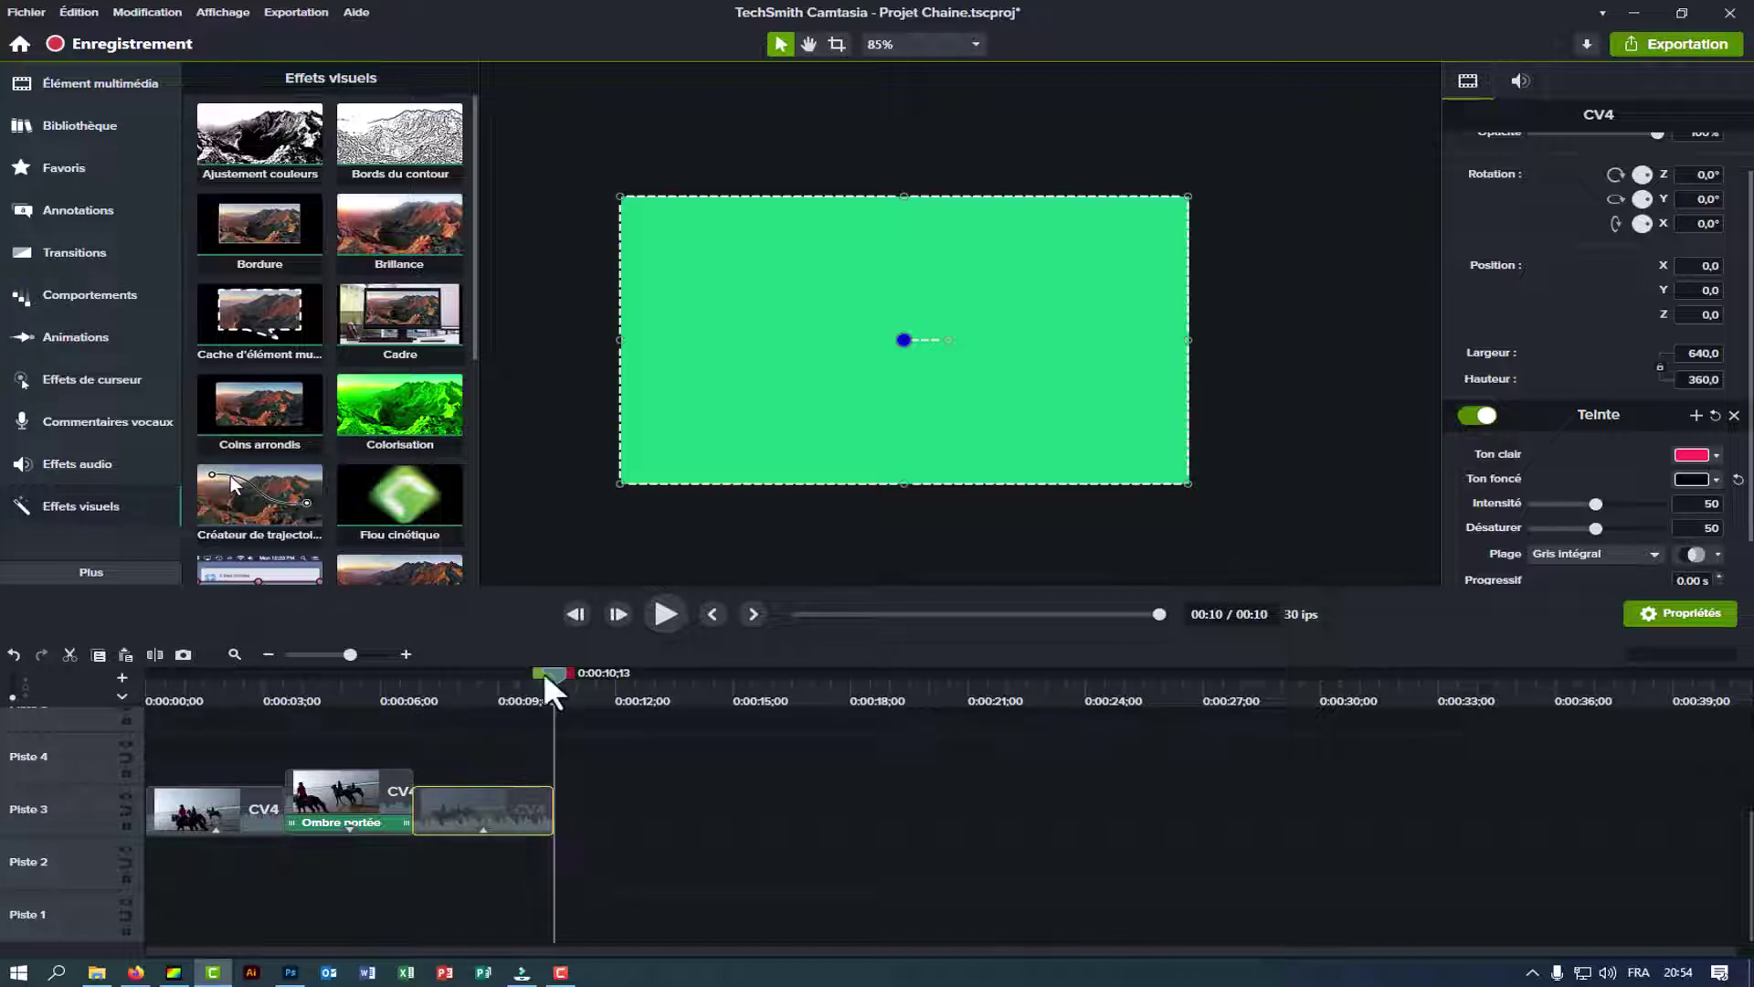
{"action": "left_click_drag", "start_coordinate": [553, 692], "coordinate": [145, 678]}
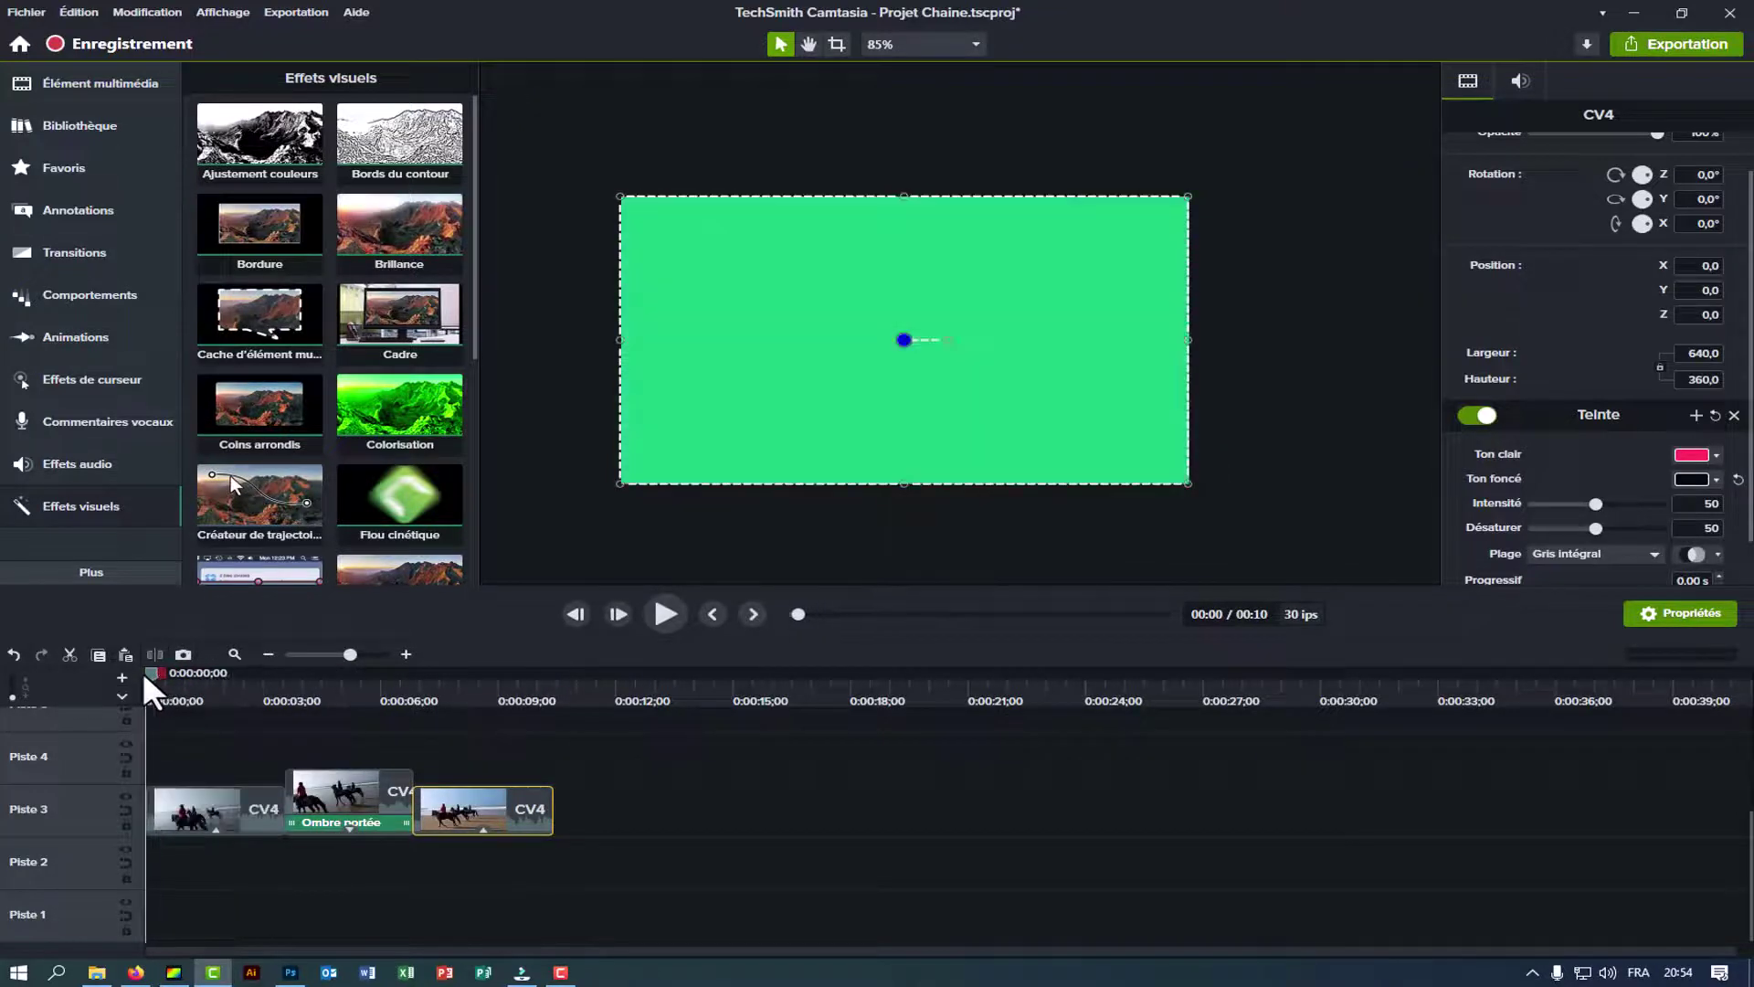